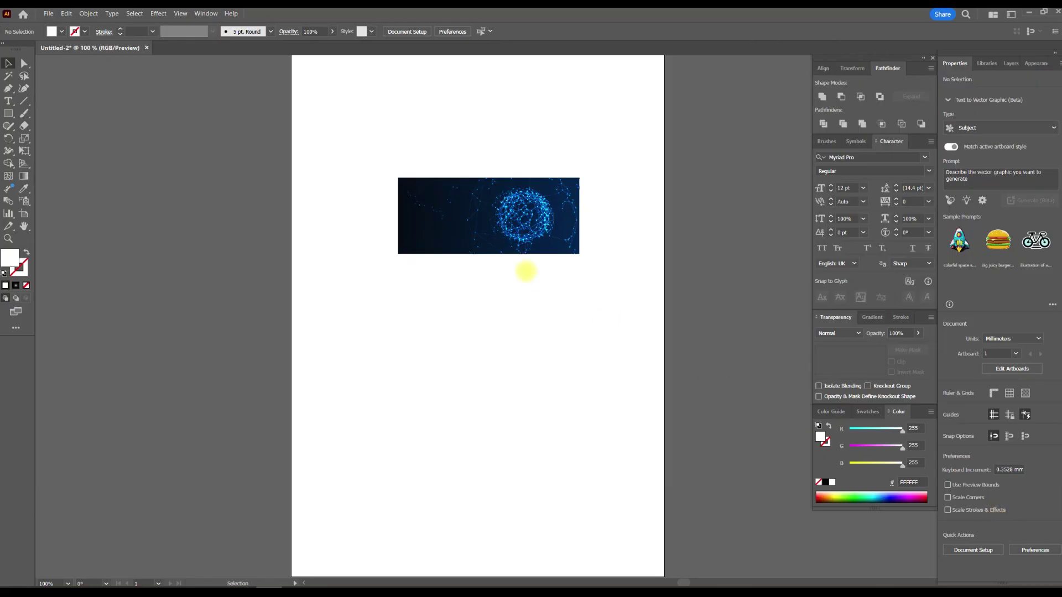
# Step: Prepare the Pen tool for tracing the sphere with no fill and a white 0.1 pt stroke
pyautogui.scroll(6, 526, 273)
pyautogui.scroll(6, 490, 129)
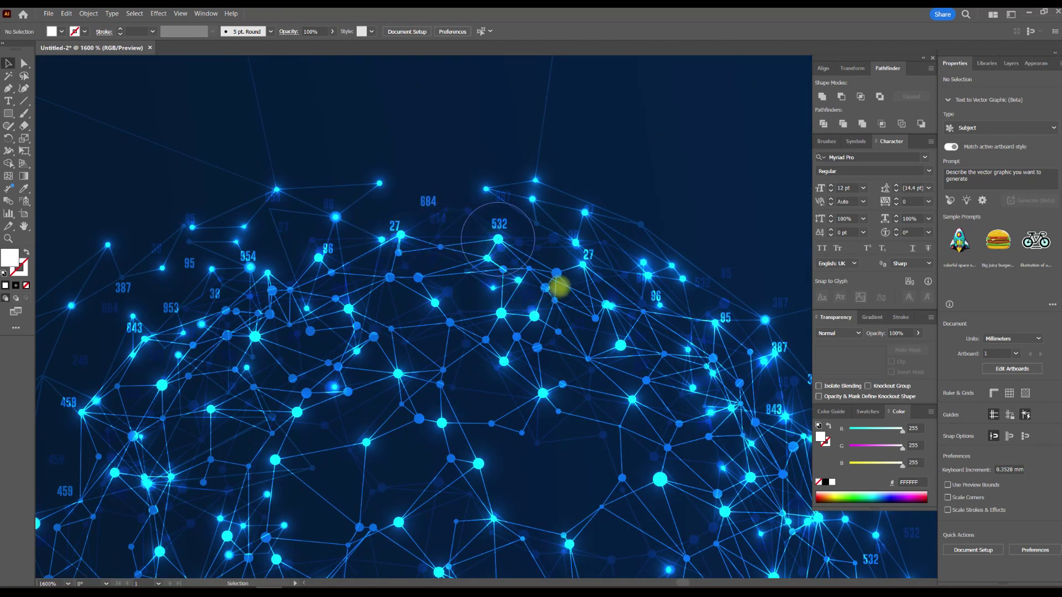
pyautogui.scroll(-4, 524, 263)
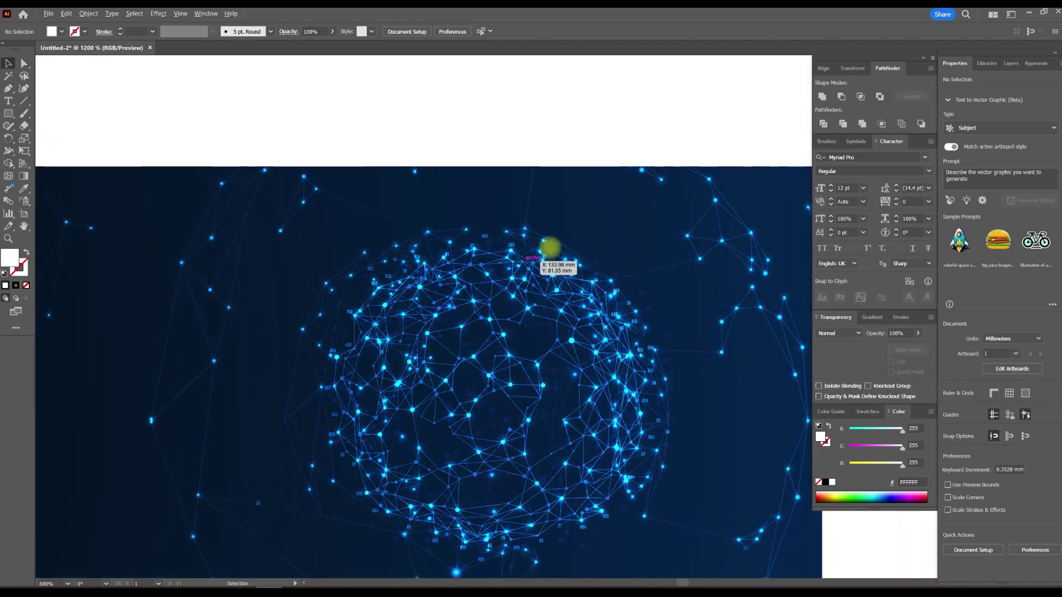
pyautogui.click(8, 89)
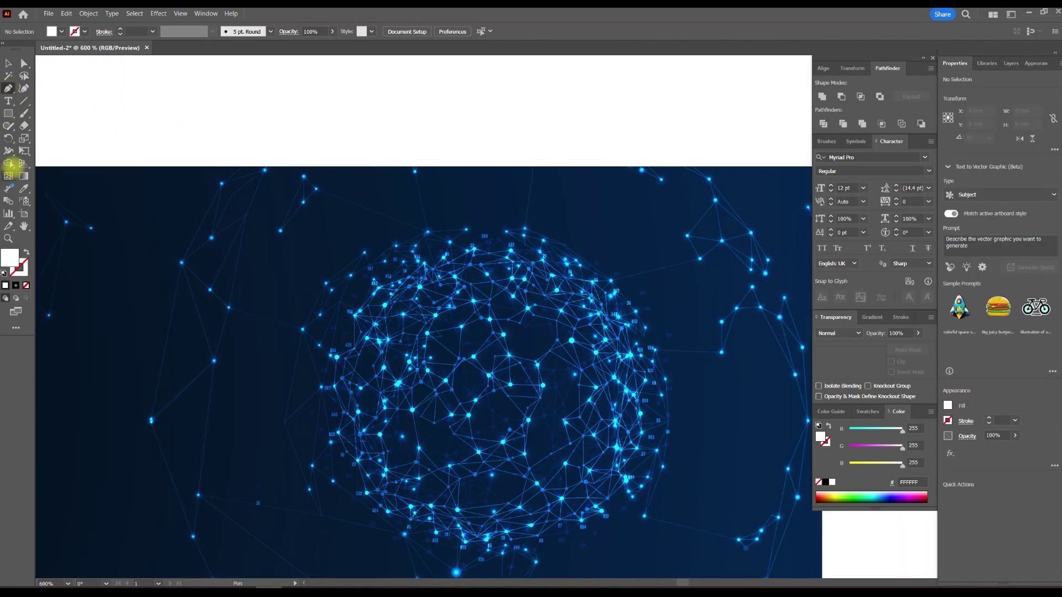
pyautogui.click(27, 252)
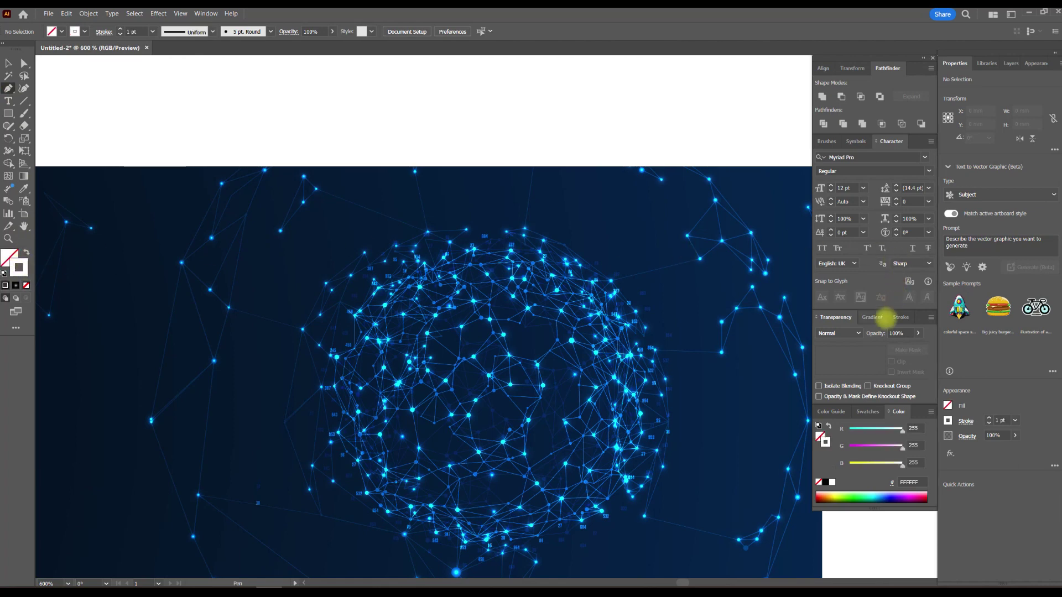
pyautogui.click(900, 317)
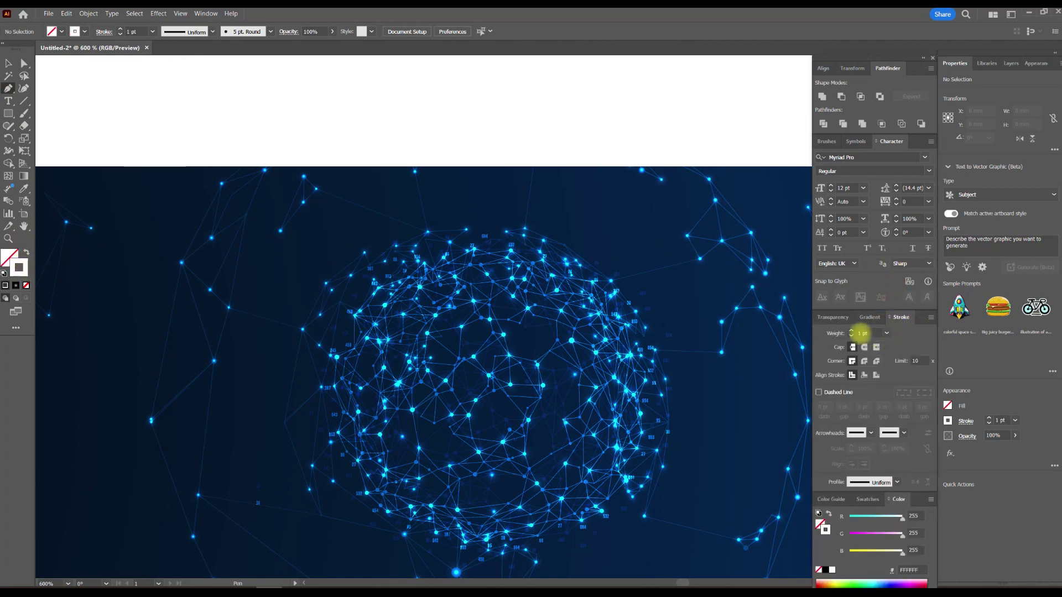
pyautogui.click(887, 333)
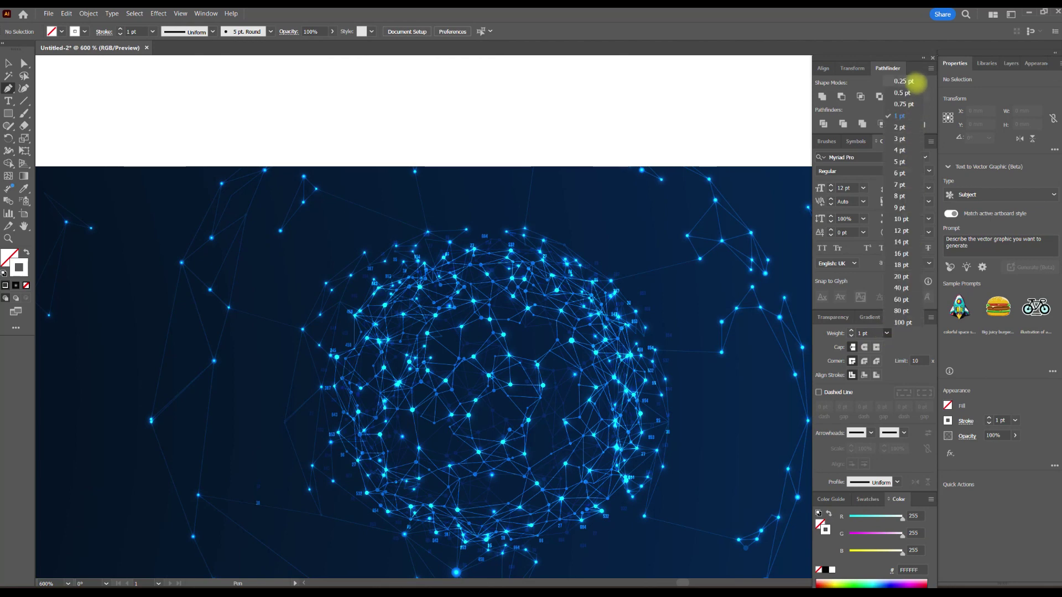
pyautogui.click(910, 83)
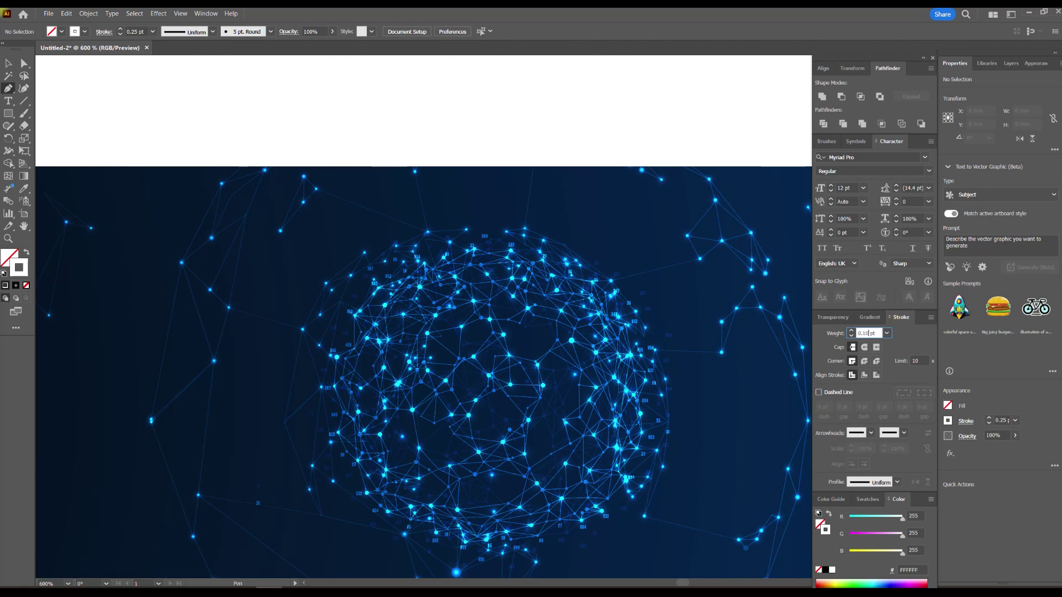
# Step: Trace a straight-segment path from the sphere's top node along its upper-right outline to the node below 38
pyautogui.scroll(3, 516, 255)
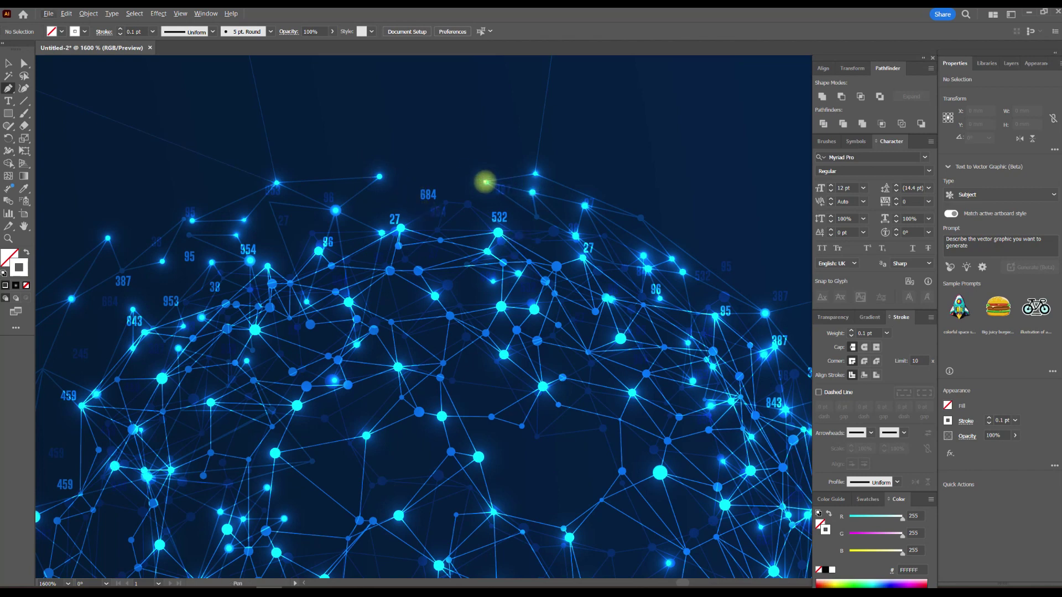
pyautogui.click(486, 182)
pyautogui.click(536, 175)
pyautogui.click(641, 219)
pyautogui.moveTo(671, 218); pyautogui.dragTo(463, 126)
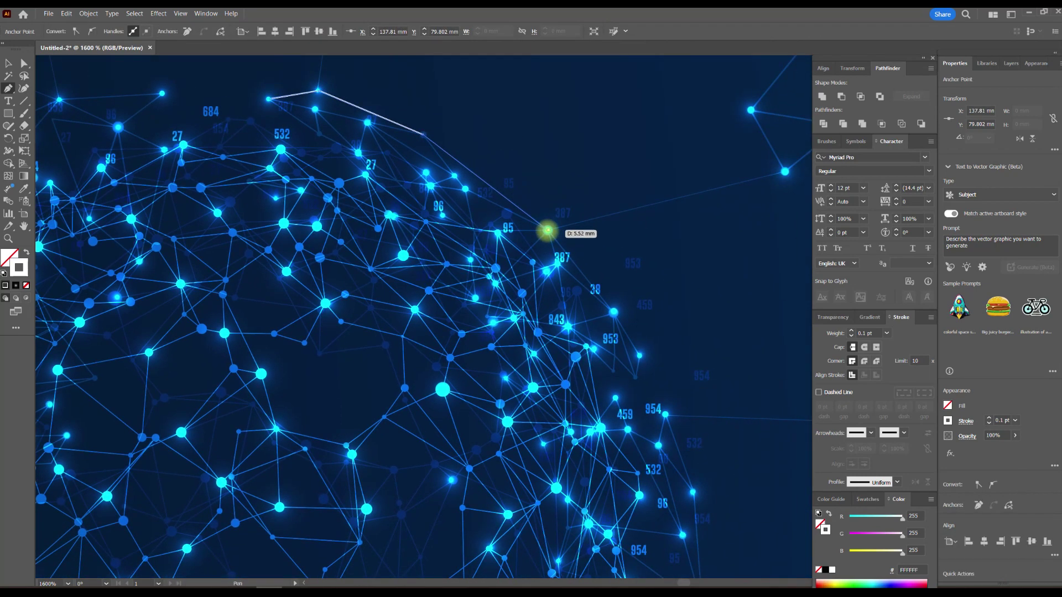
pyautogui.click(547, 230)
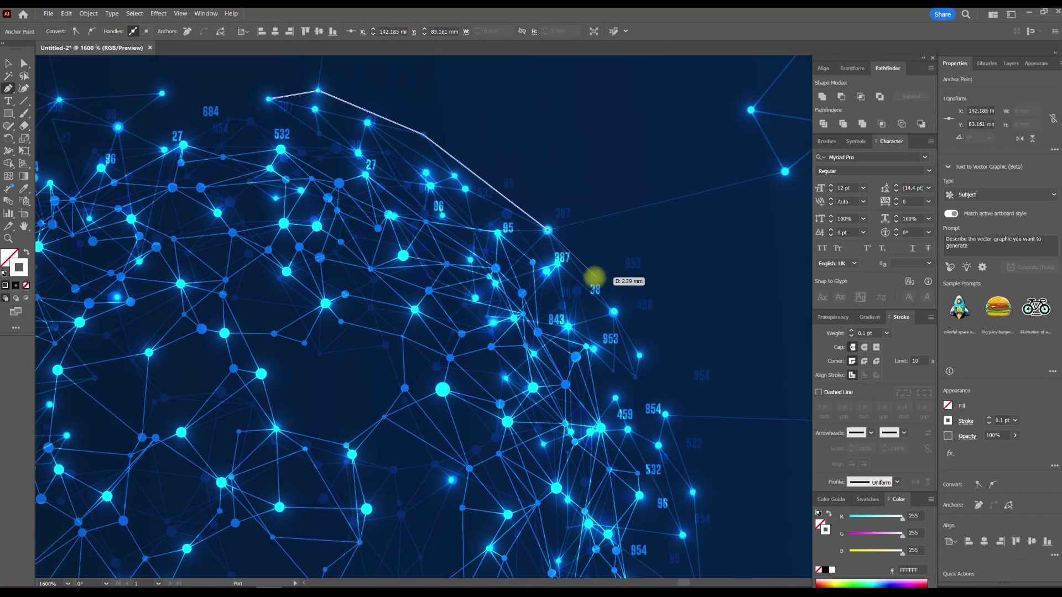
pyautogui.click(557, 264)
pyautogui.click(614, 313)
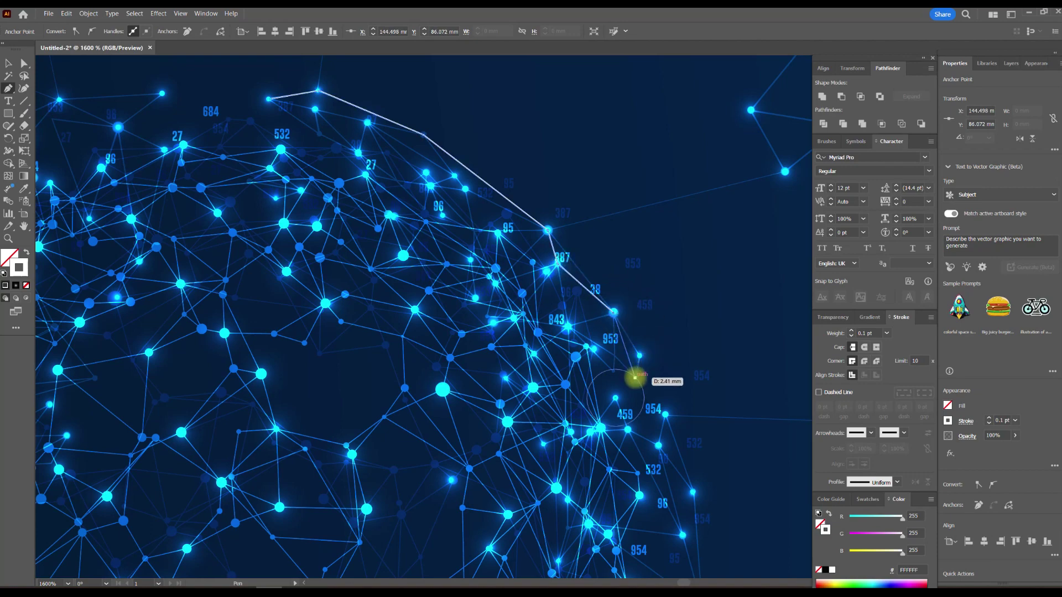
pyautogui.click(635, 378)
# Step: Extend the path down the sphere's right side through the nodes near 843 and 459 to the outermost node beside 95
pyautogui.moveTo(661, 354); pyautogui.dragTo(611, 197)
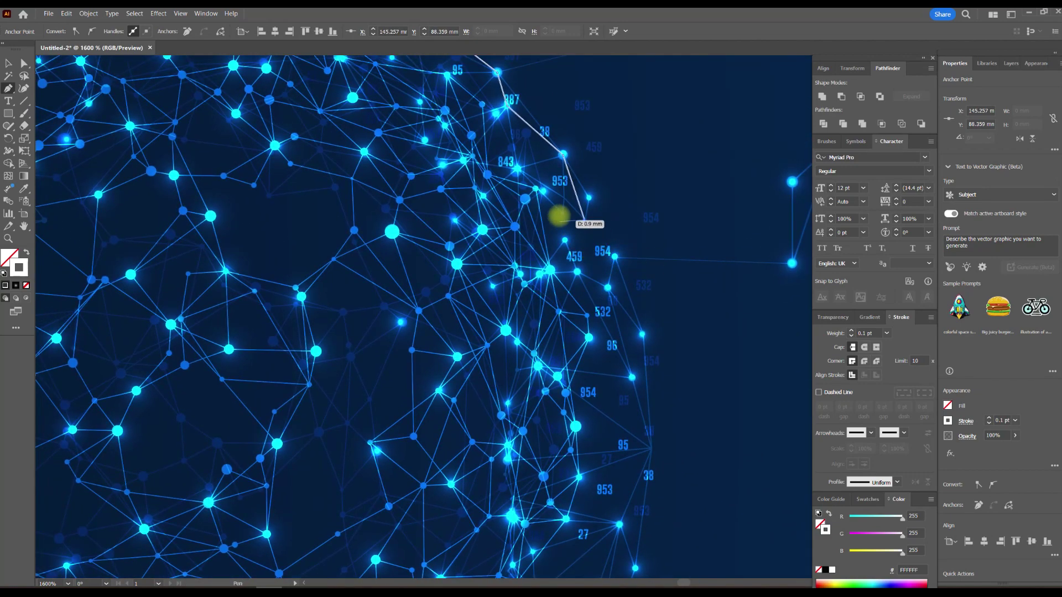
pyautogui.click(517, 168)
pyautogui.click(514, 227)
pyautogui.click(549, 270)
pyautogui.click(577, 271)
pyautogui.click(608, 288)
pyautogui.click(641, 335)
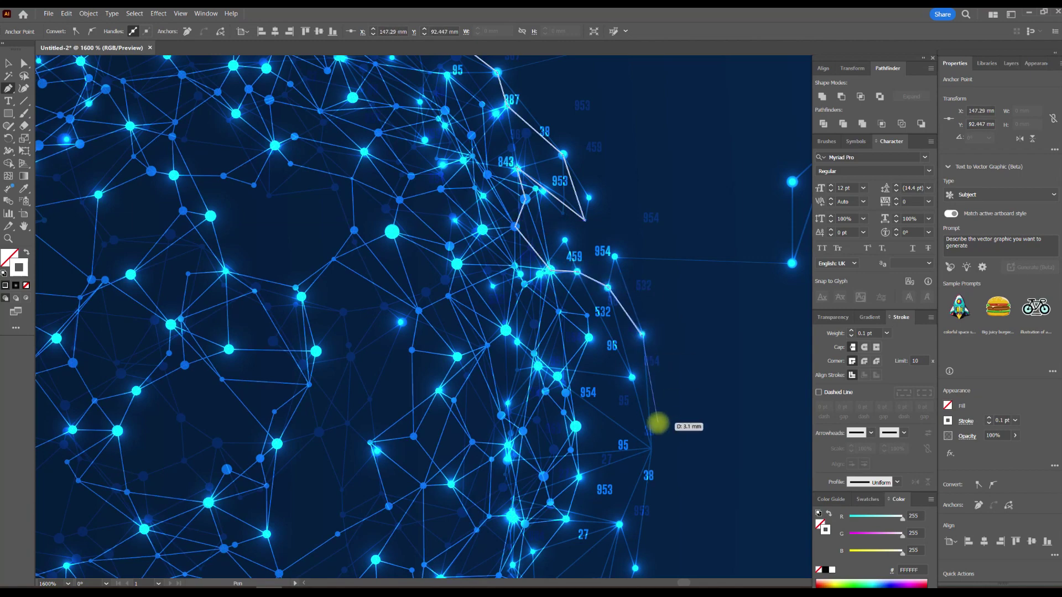
pyautogui.click(652, 450)
# Step: Continue the path around the lower-right outline, through the small loop of nodes, to the large node beside 684
pyautogui.moveTo(651, 449); pyautogui.dragTo(698, 229)
pyautogui.click(665, 305)
pyautogui.click(681, 349)
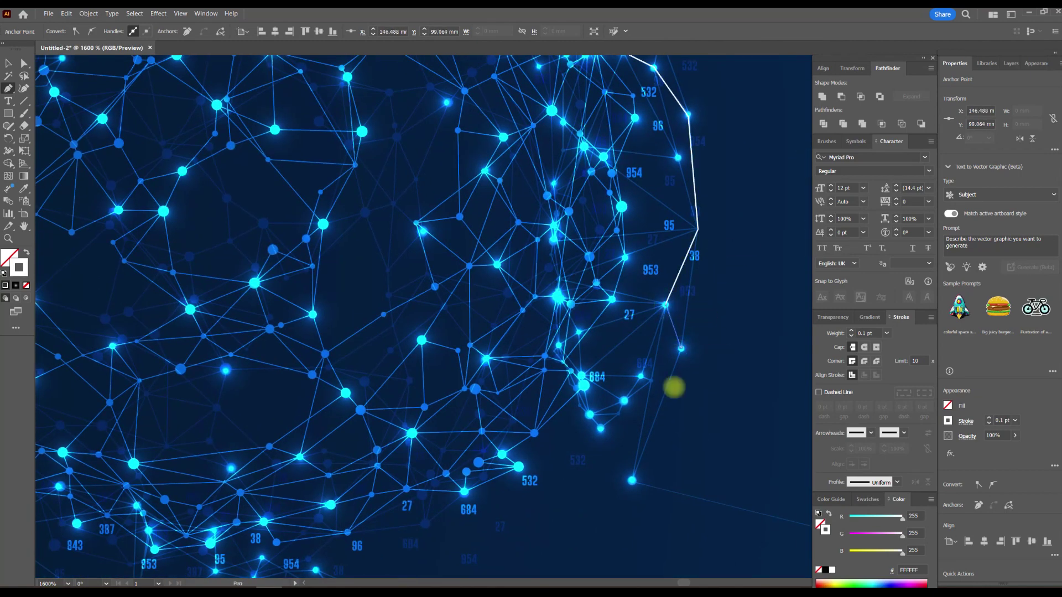
pyautogui.click(653, 381)
pyautogui.click(625, 401)
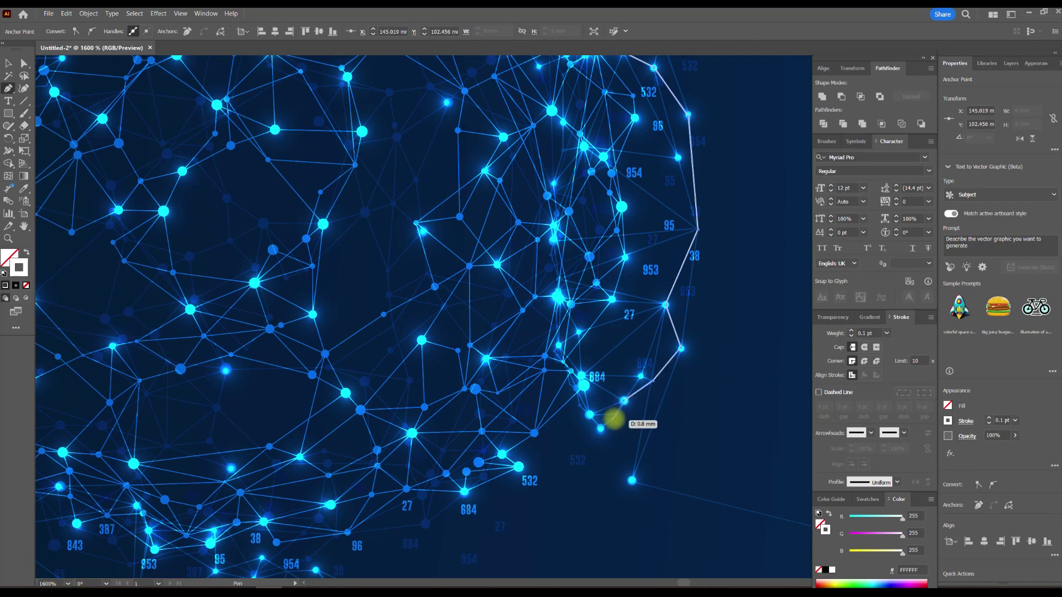
pyautogui.scroll(3, 609, 416)
pyautogui.click(586, 414)
pyautogui.click(533, 456)
pyautogui.click(469, 390)
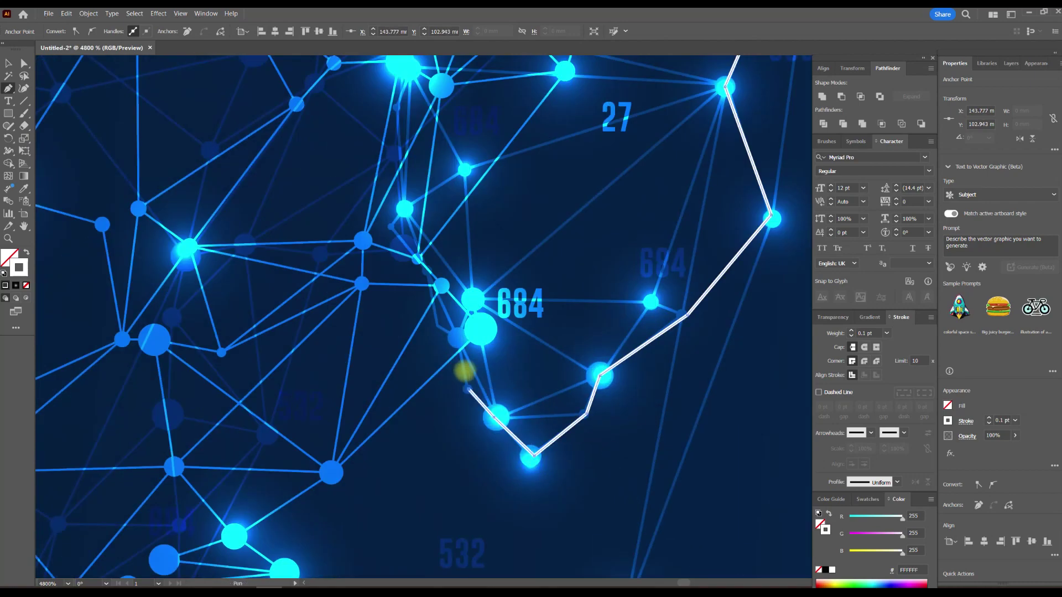
pyautogui.click(481, 328)
# Step: Run the path along the sphere's lower-right underside through the nodes labelled 532, 684 and 27 to 96
pyautogui.moveTo(332, 474); pyautogui.dragTo(635, 232)
pyautogui.click(631, 230)
pyautogui.click(532, 292)
pyautogui.click(581, 327)
pyautogui.click(421, 404)
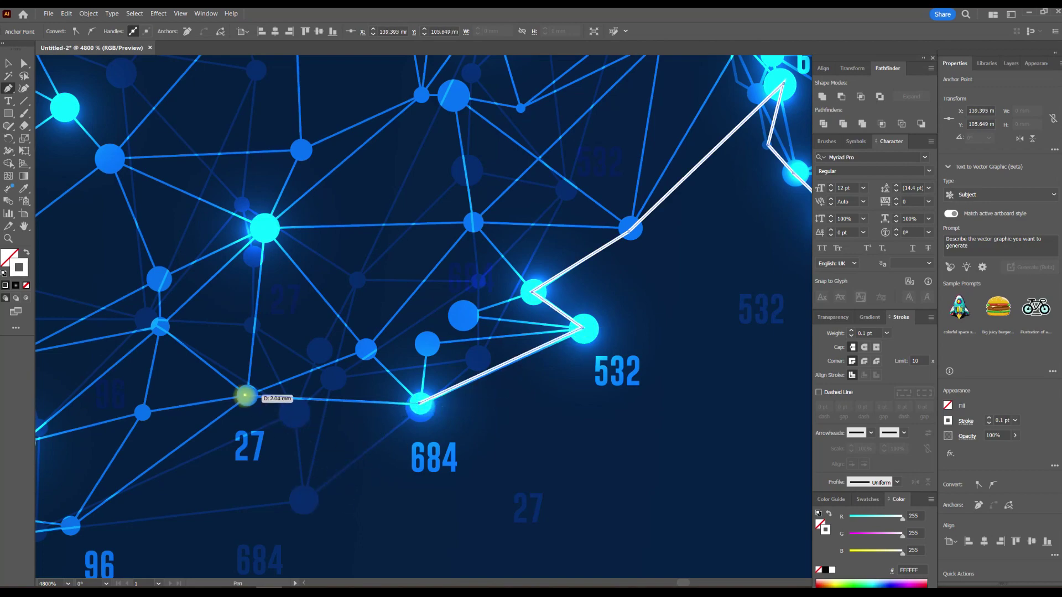
pyautogui.click(247, 396)
pyautogui.moveTo(126, 511); pyautogui.dragTo(483, 406)
pyautogui.click(428, 421)
# Step: Continue the path along the sphere's lower edge through the nodes at 38, 95 and 953 to the one beside 843, then end it
pyautogui.scroll(-5, 427, 422)
pyautogui.scroll(6, 398, 412)
pyautogui.click(326, 382)
pyautogui.click(117, 466)
pyautogui.scroll(-5, 117, 466)
pyautogui.scroll(4, 374, 432)
pyautogui.click(382, 459)
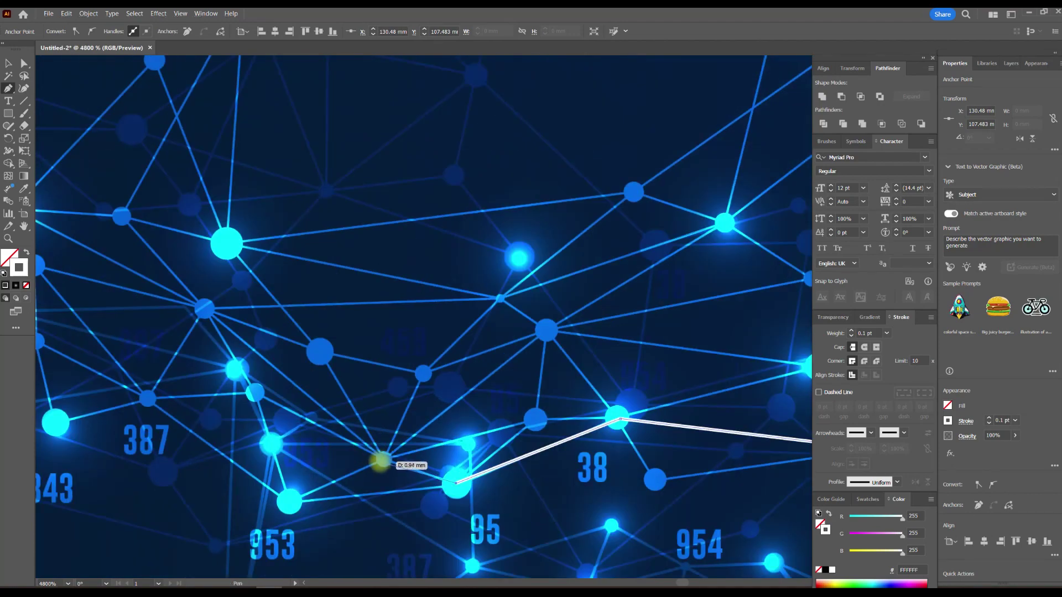
pyautogui.click(290, 502)
pyautogui.click(148, 398)
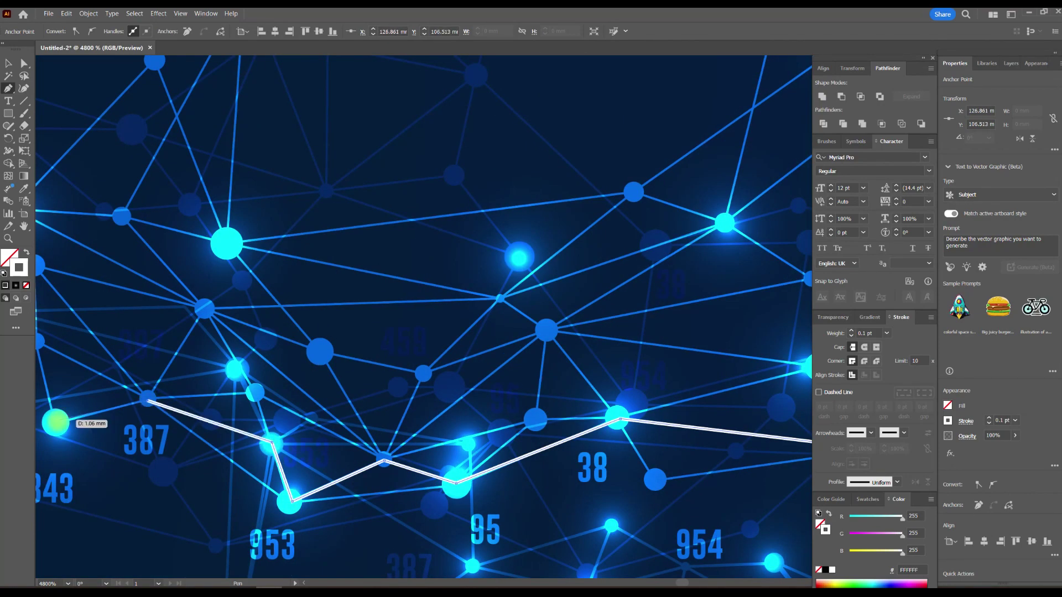
pyautogui.click(55, 422)
pyautogui.scroll(-5, 265, 451)
pyautogui.scroll(-4, 266, 451)
pyautogui.keyDown('ctrl'); pyautogui.click(598, 348); pyautogui.keyUp('ctrl')
# Step: Draw a second path inside the upper-right edge, linking the outer node, the inner node below 95 and the node at 387
pyautogui.scroll(5, 388, 310)
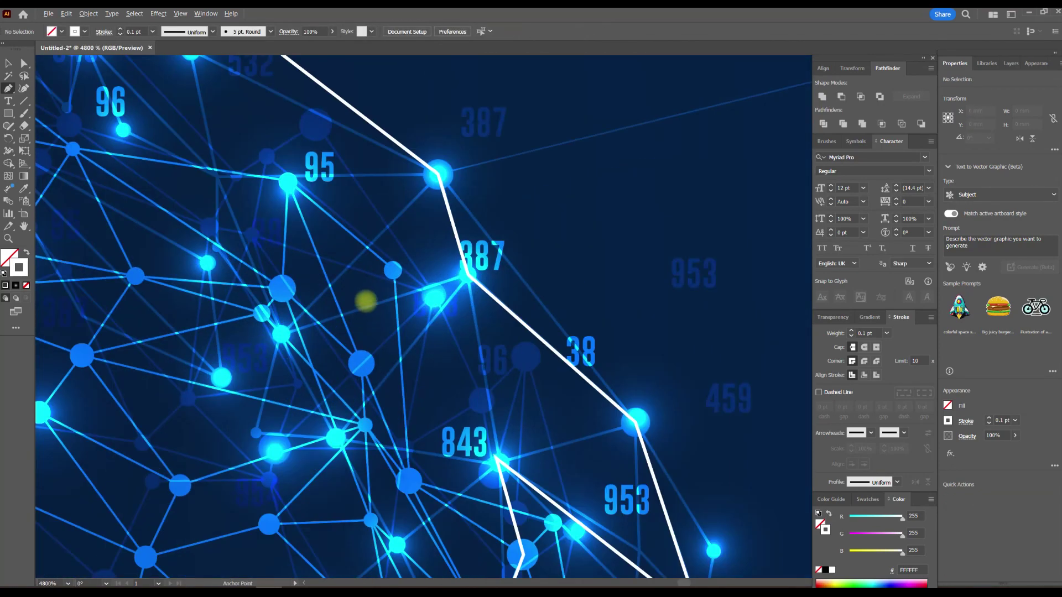
pyautogui.moveTo(261, 97); pyautogui.dragTo(446, 310)
pyautogui.click(247, 100)
pyautogui.click(371, 260)
pyautogui.click(619, 385)
pyautogui.moveTo(619, 384); pyautogui.dragTo(550, 217)
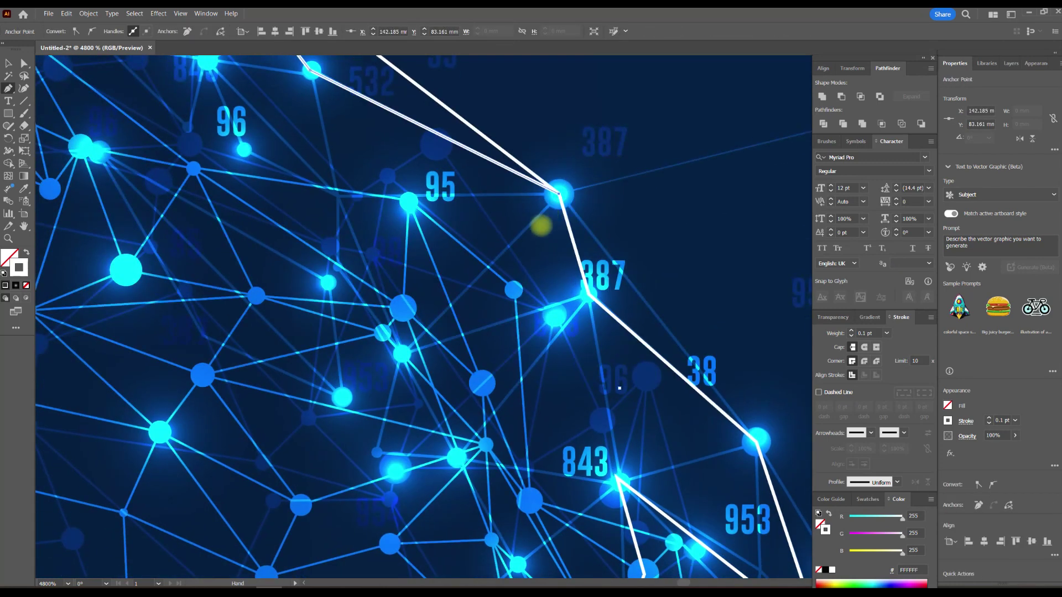
pyautogui.click(402, 351)
pyautogui.click(588, 296)
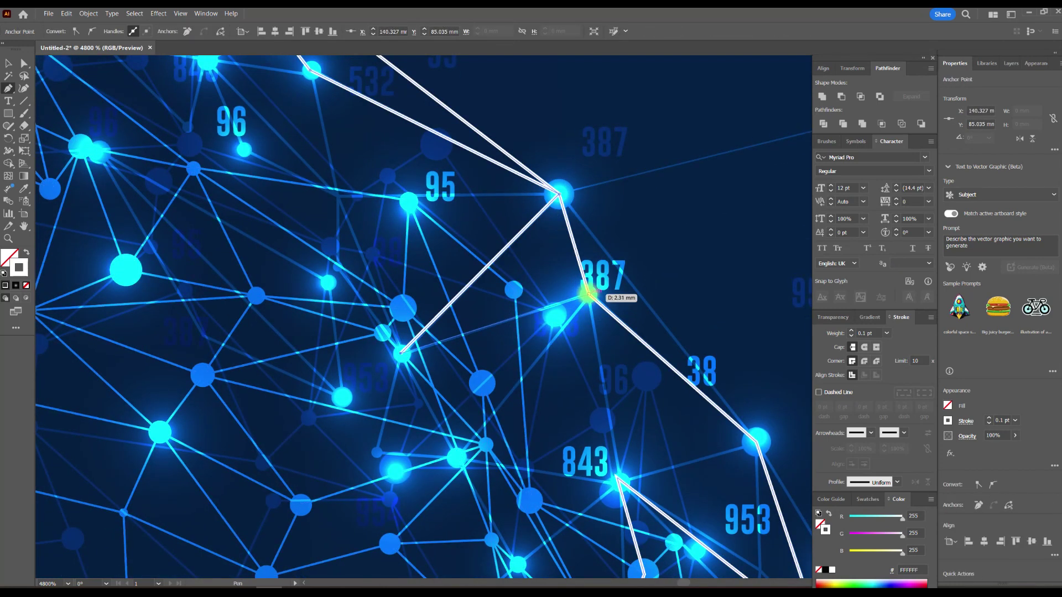
# Step: Extend the inner path through the nodes at 843 and below 38, around 953, and down to the bright node beside 459
pyautogui.moveTo(618, 481); pyautogui.dragTo(554, 314)
pyautogui.click(553, 314)
pyautogui.click(691, 275)
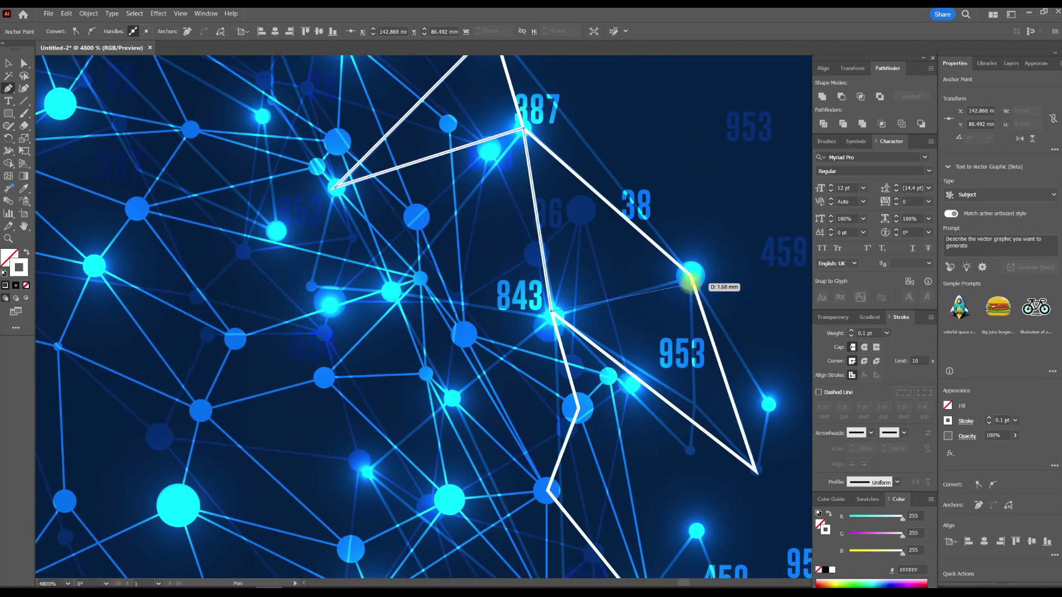
pyautogui.moveTo(681, 326); pyautogui.dragTo(616, 226)
pyautogui.click(628, 349)
pyautogui.click(545, 273)
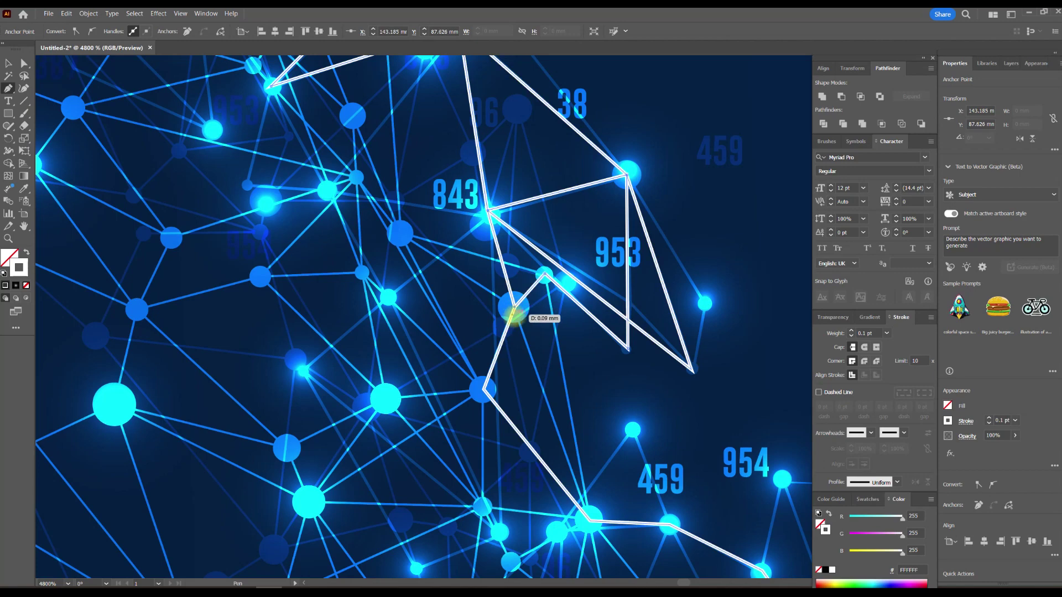
pyautogui.click(590, 520)
# Step: Connect the inner path through the nodes near 532 and 96 to the outermost node beside 95
pyautogui.moveTo(593, 518); pyautogui.dragTo(561, 275)
pyautogui.click(667, 412)
pyautogui.click(672, 478)
pyautogui.moveTo(614, 435); pyautogui.dragTo(540, 268)
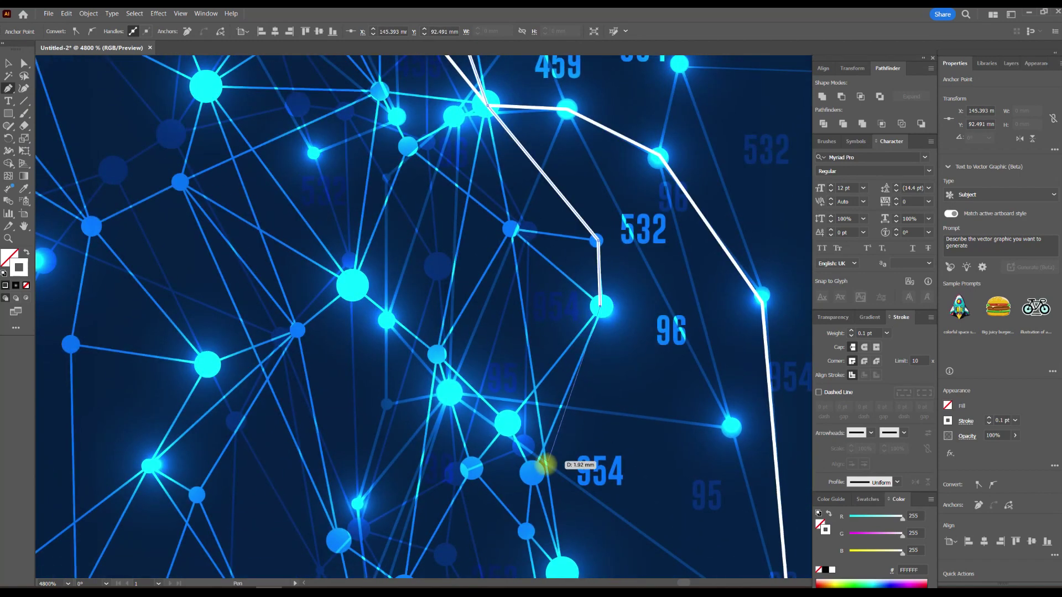
pyautogui.click(731, 427)
pyautogui.moveTo(720, 466); pyautogui.dragTo(593, 239)
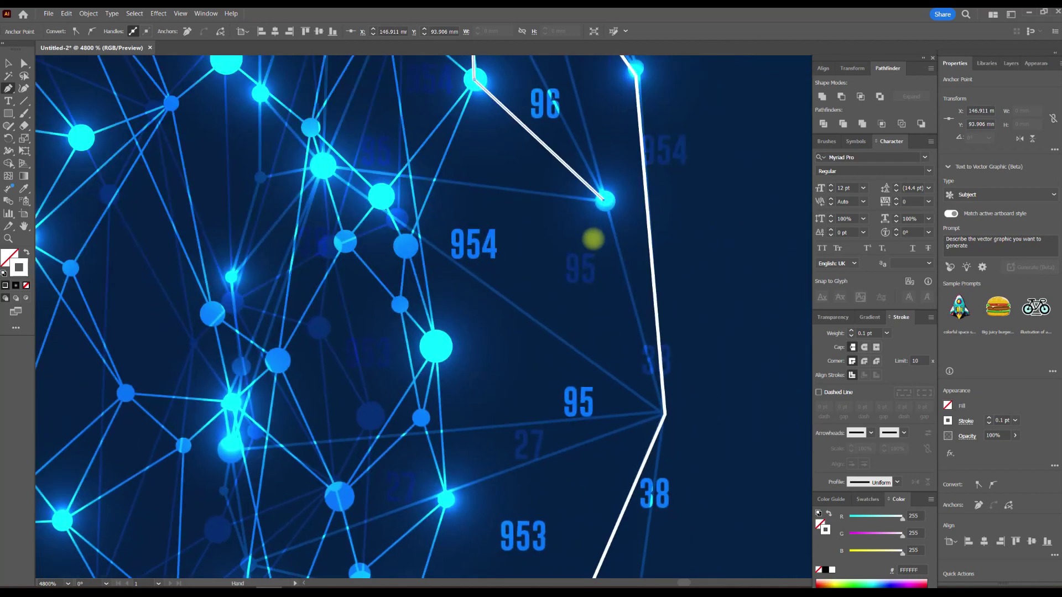
pyautogui.click(664, 414)
# Step: Add inner segments from the outermost node through the nodes beside 953 and 27 back to the outline
pyautogui.moveTo(470, 499); pyautogui.dragTo(528, 312)
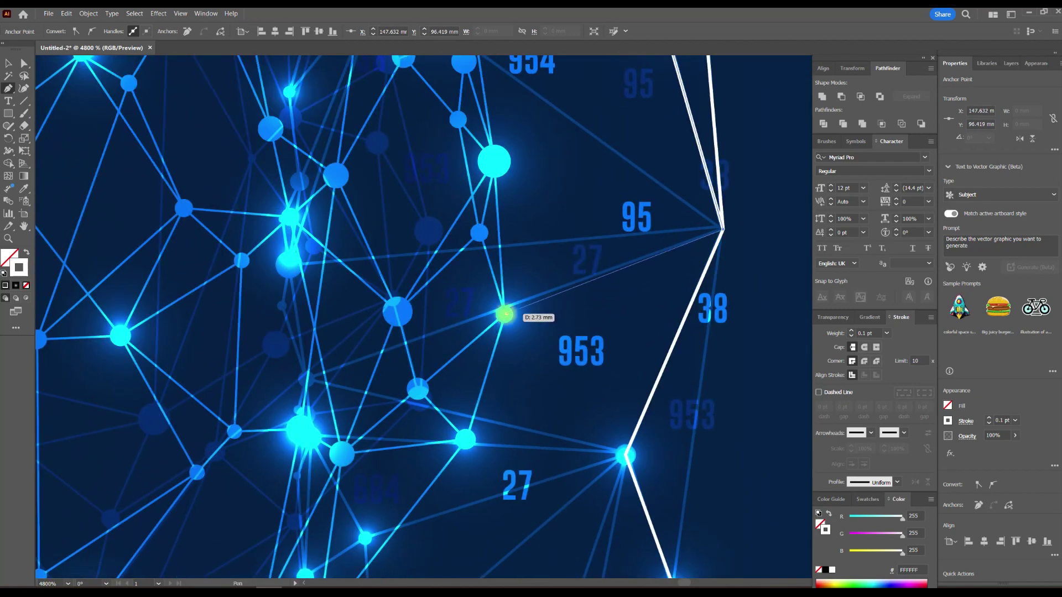
pyautogui.click(503, 315)
pyautogui.click(465, 440)
pyautogui.click(625, 455)
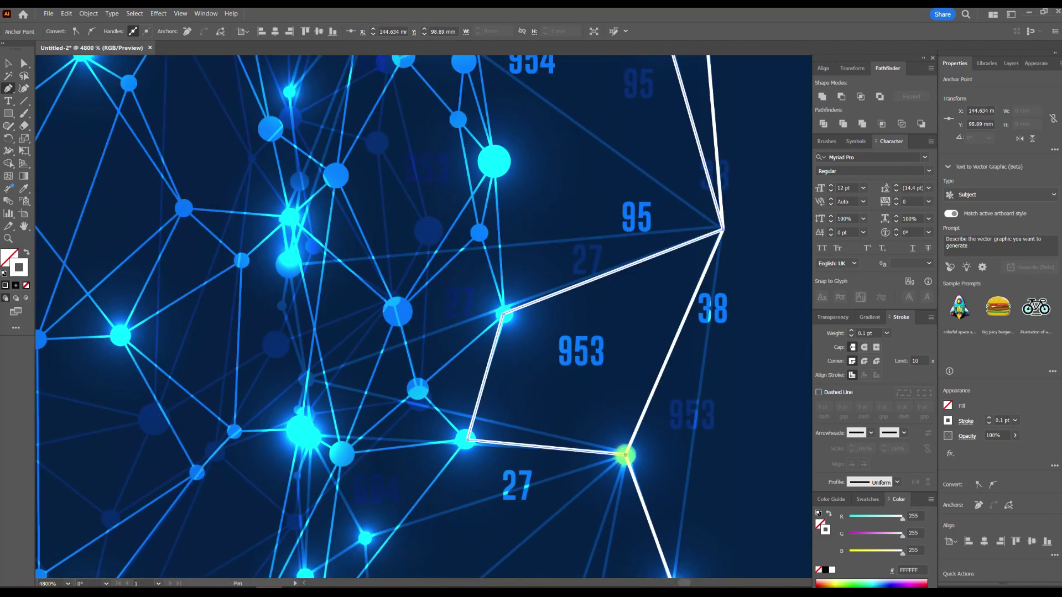
# Step: Link the inner nodes of the lower-right loop to the large 684 node and on to the outline node above 532
pyautogui.moveTo(609, 422); pyautogui.dragTo(596, 153)
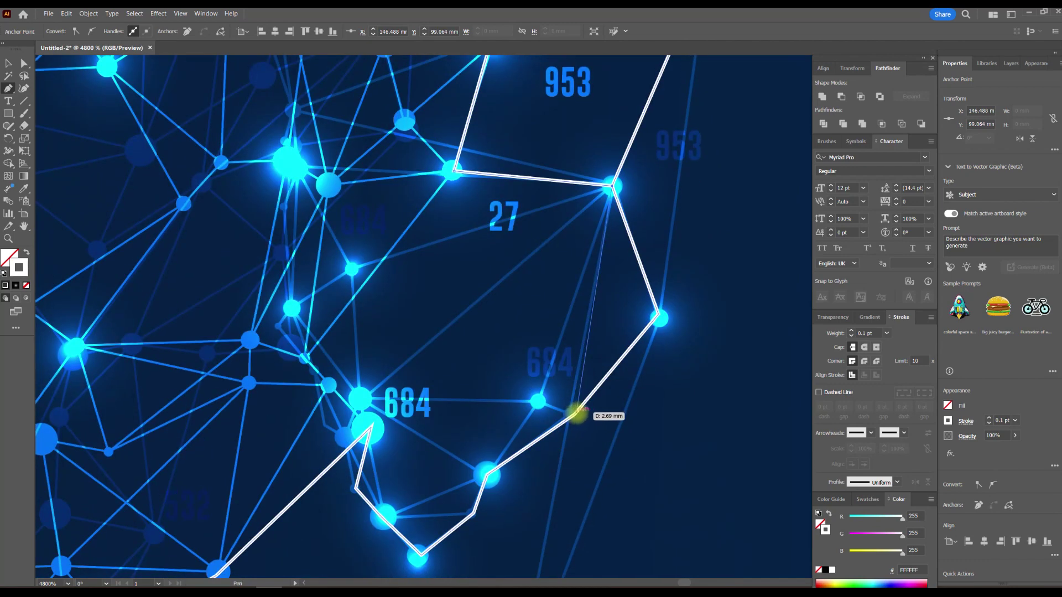
pyautogui.click(575, 414)
pyautogui.click(538, 403)
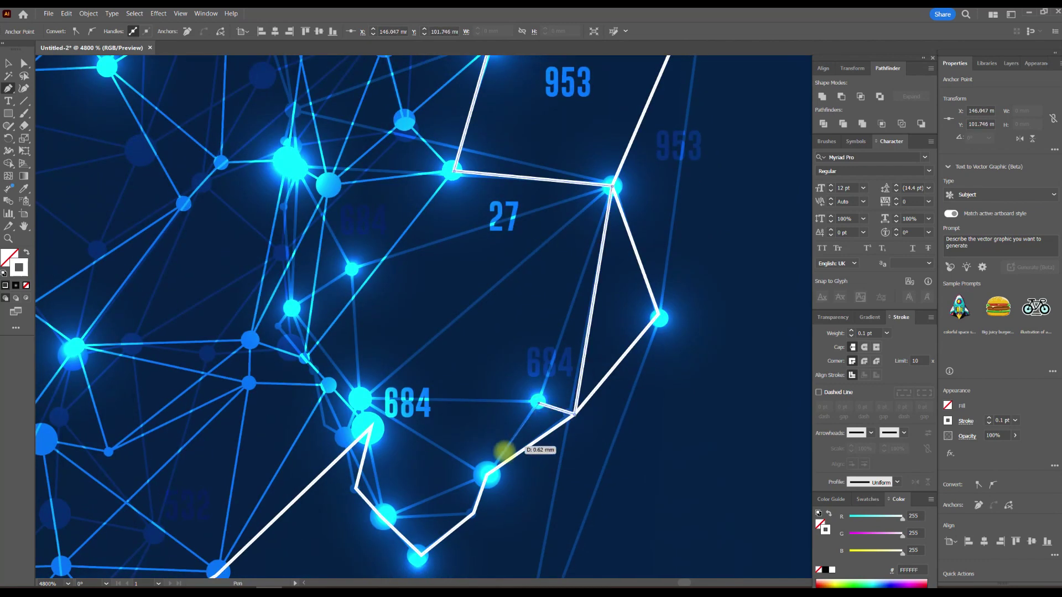
pyautogui.click(487, 475)
pyautogui.click(382, 516)
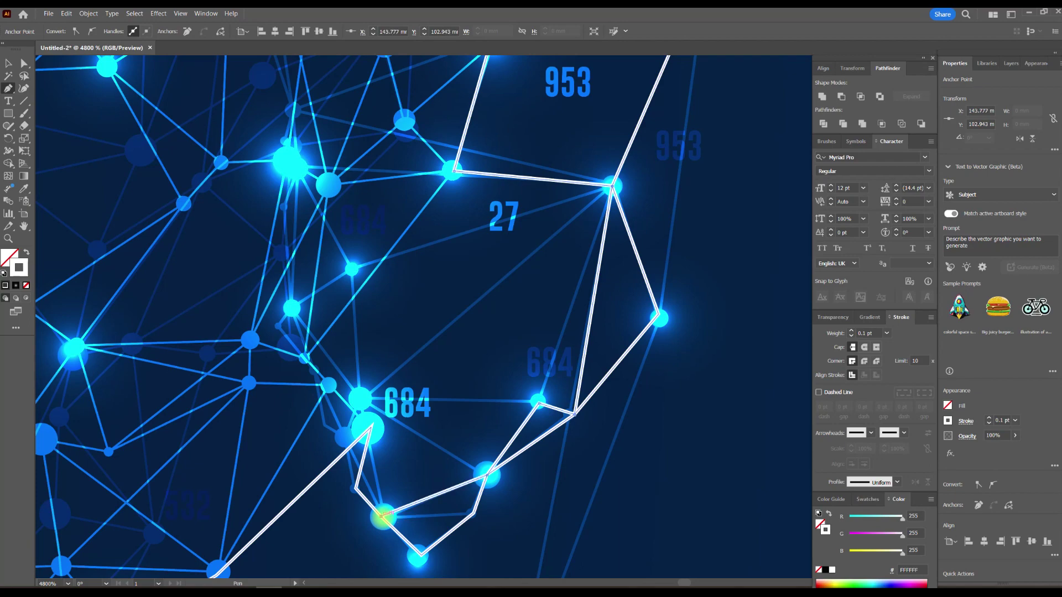
pyautogui.click(371, 427)
pyautogui.moveTo(358, 409); pyautogui.dragTo(585, 347)
pyautogui.click(555, 324)
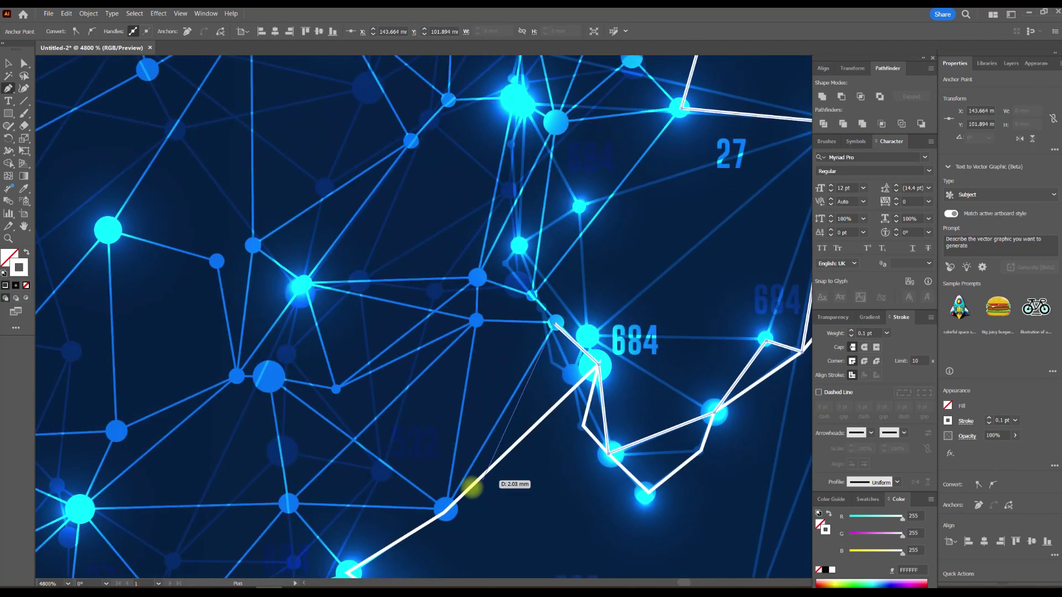
pyautogui.click(446, 511)
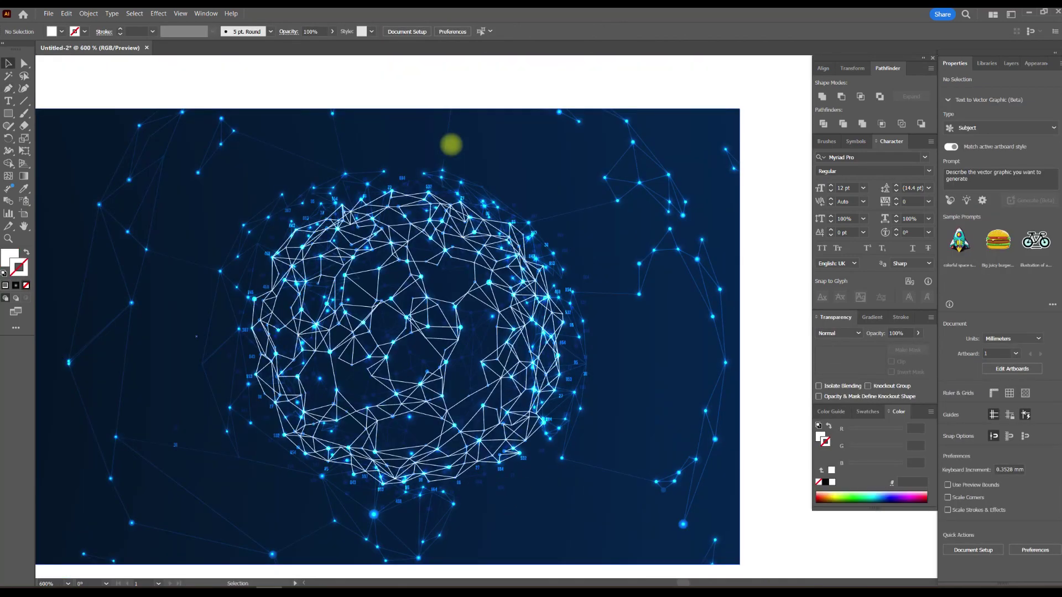
# Step: Check the traced line mesh up close and select the whole mesh over the sphere
pyautogui.scroll(3, 457, 310)
pyautogui.scroll(-3, 341, 269)
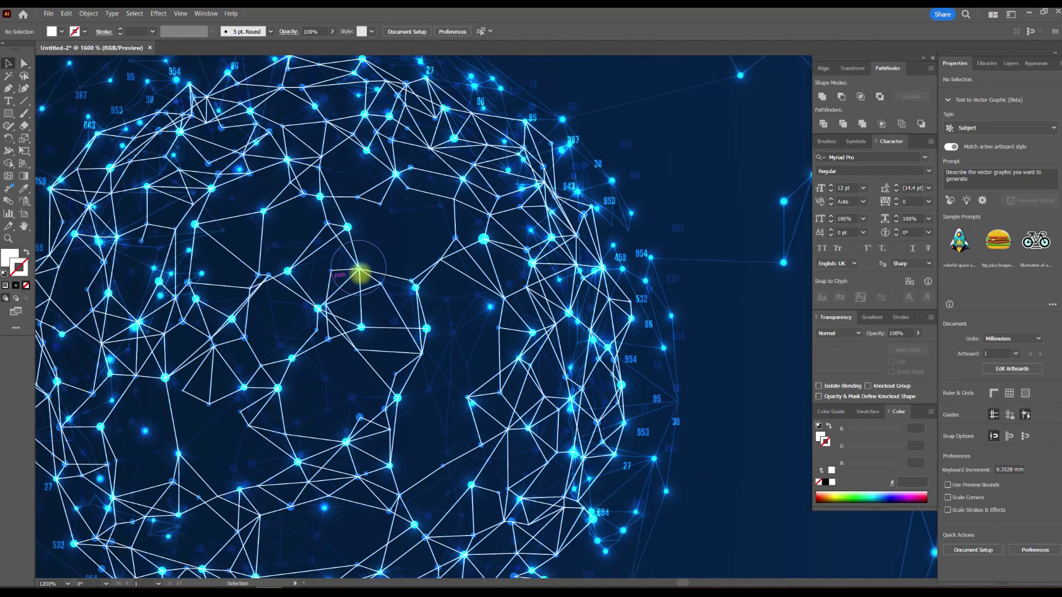
pyautogui.moveTo(386, 272); pyautogui.dragTo(481, 269)
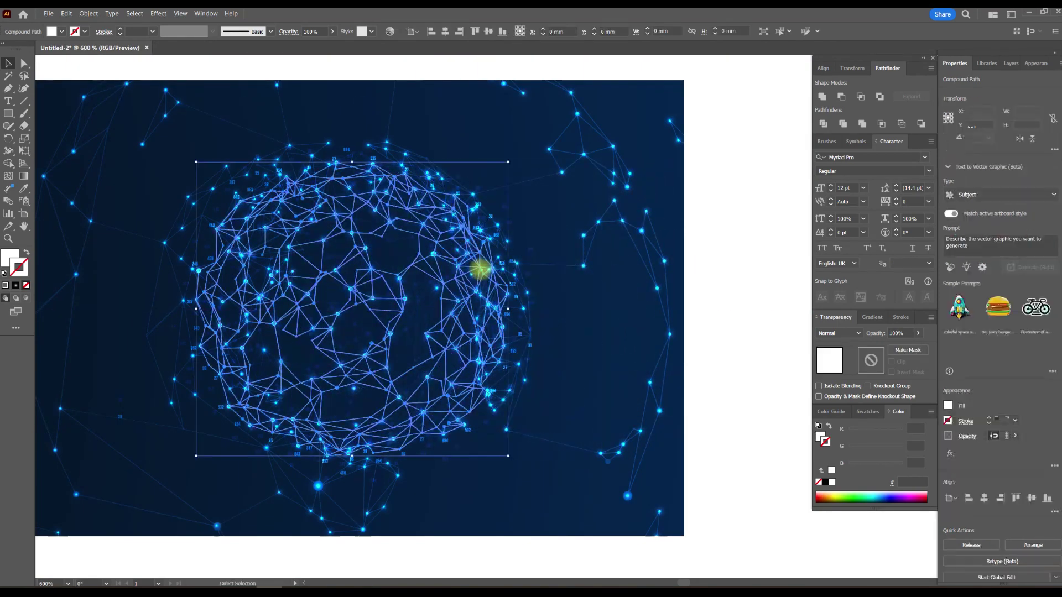
# Step: Move the traced line mesh off the reference image onto the empty canvas beside the artboard
pyautogui.scroll(3, 405, 225)
pyautogui.scroll(2, 396, 215)
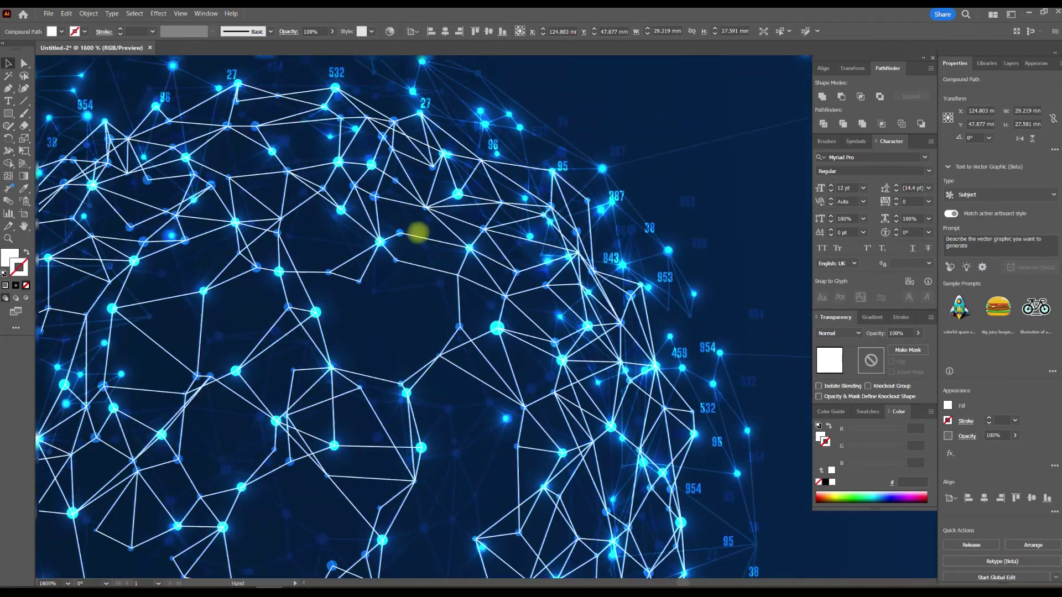
pyautogui.scroll(-6, 434, 313)
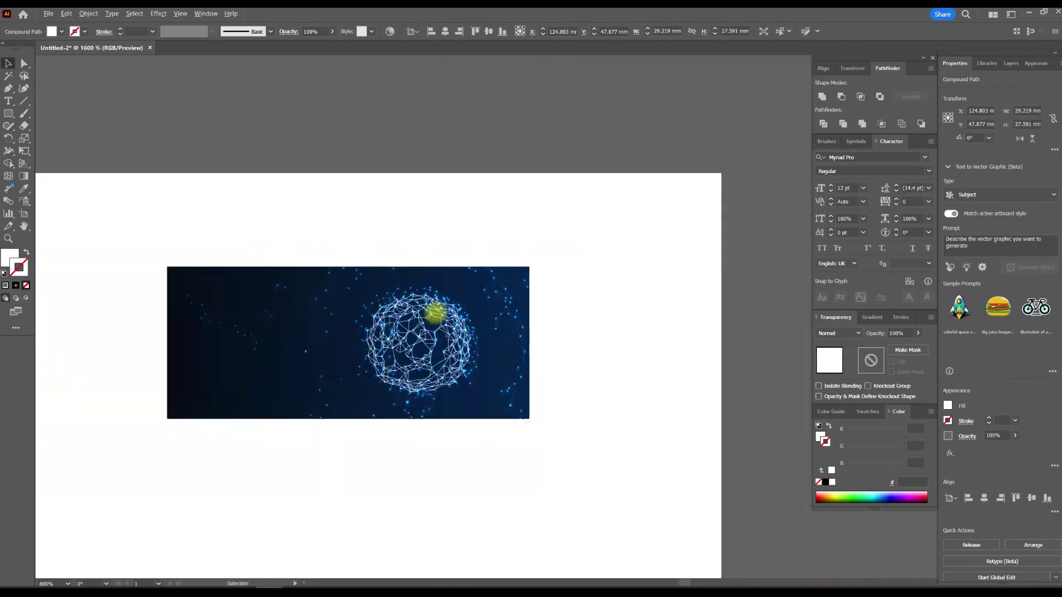
pyautogui.moveTo(265, 284); pyautogui.dragTo(700, 287)
pyautogui.scroll(4, 700, 287)
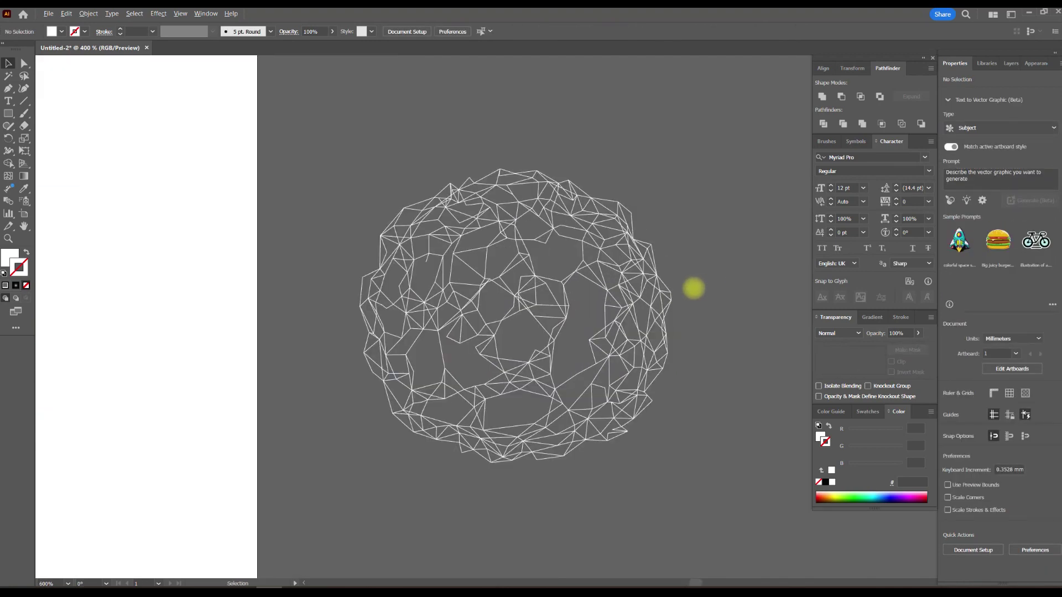
# Step: Draw a white circle about 0.56 mm across with the Ellipse tool at a node on the mesh's upper-left outline
pyautogui.moveTo(305, 115); pyautogui.dragTo(268, 198)
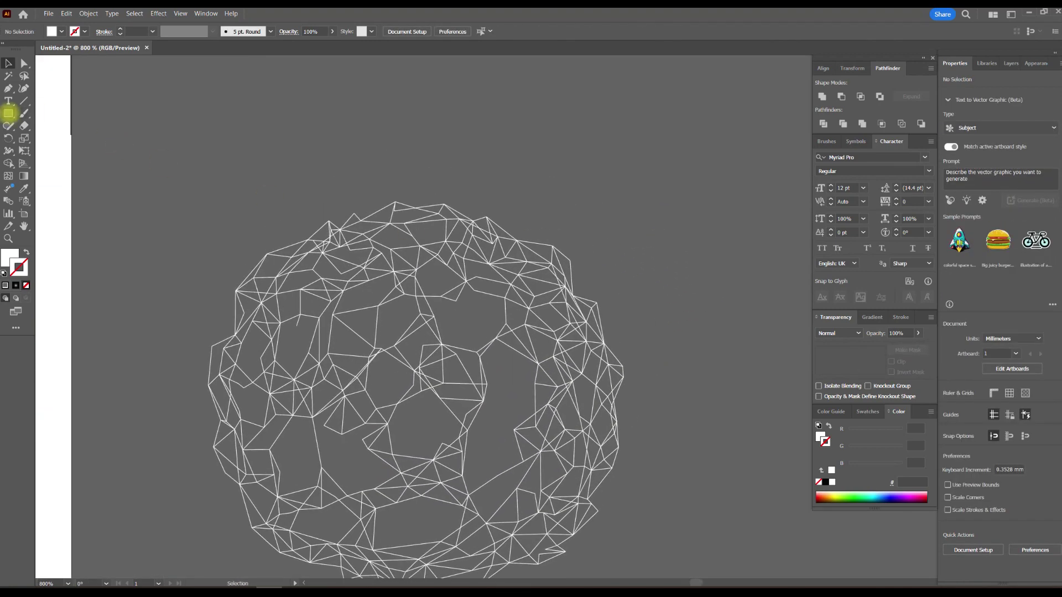
pyautogui.click(8, 113)
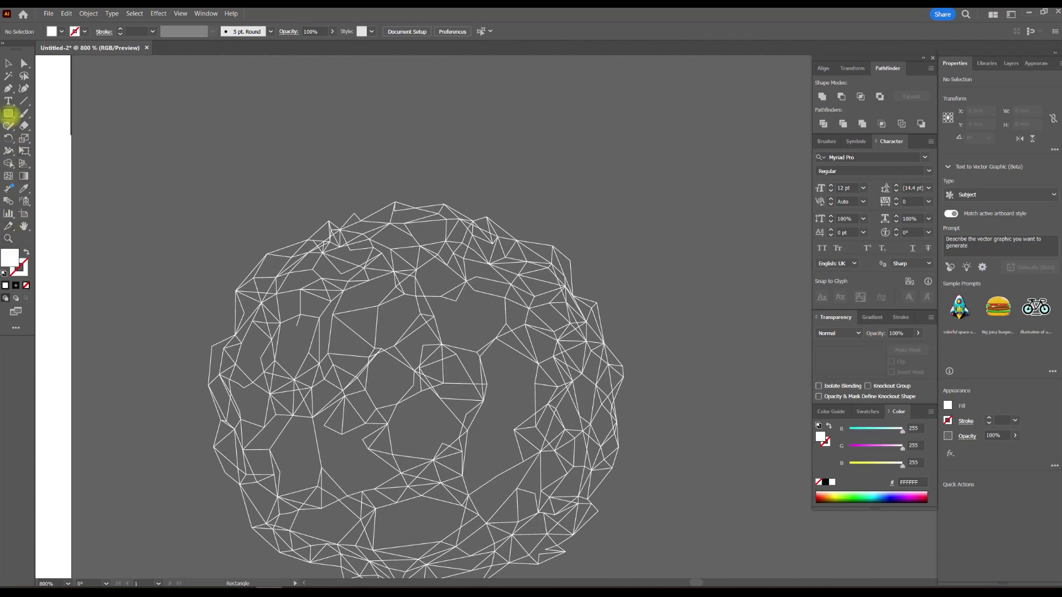
pyautogui.moveTo(8, 113); pyautogui.dragTo(52, 138)
pyautogui.scroll(4, 332, 219)
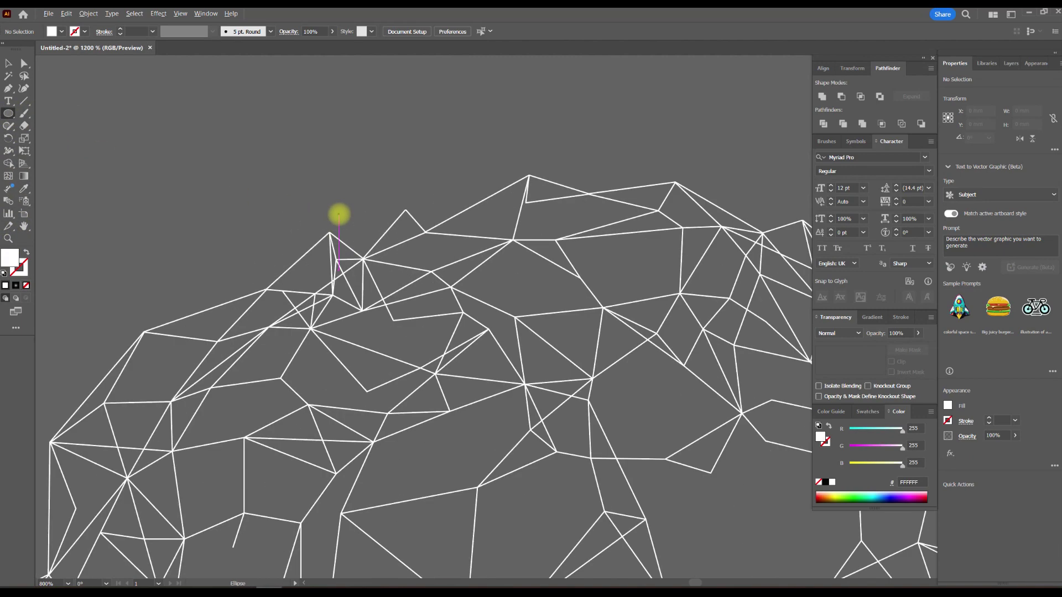
pyautogui.scroll(3, 325, 224)
pyautogui.moveTo(270, 389); pyautogui.dragTo(312, 438)
pyautogui.scroll(-6, 342, 350)
pyautogui.moveTo(388, 290); pyautogui.dragTo(369, 151)
pyautogui.scroll(4, 325, 221)
pyautogui.moveTo(325, 249); pyautogui.dragTo(350, 232)
pyautogui.scroll(-3, 360, 224)
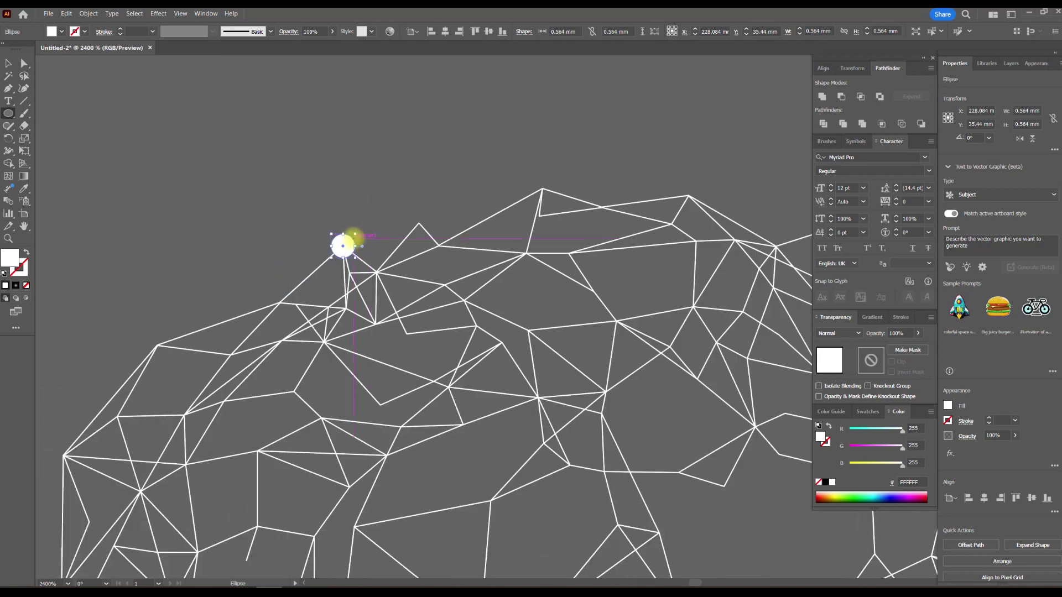
# Step: Move the circle clear above the mesh, select everything and run the Dup At Selected Anchors script
pyautogui.press('v')
pyautogui.moveTo(343, 244); pyautogui.dragTo(260, 97)
pyautogui.scroll(-1, 306, 203)
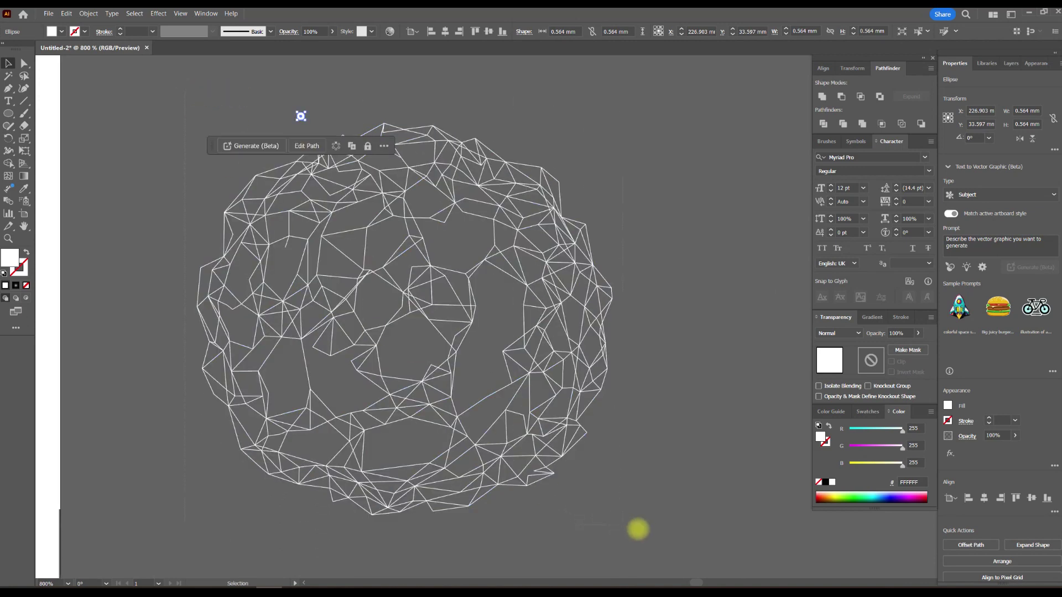
pyautogui.hotkey('ctrl', 'a')
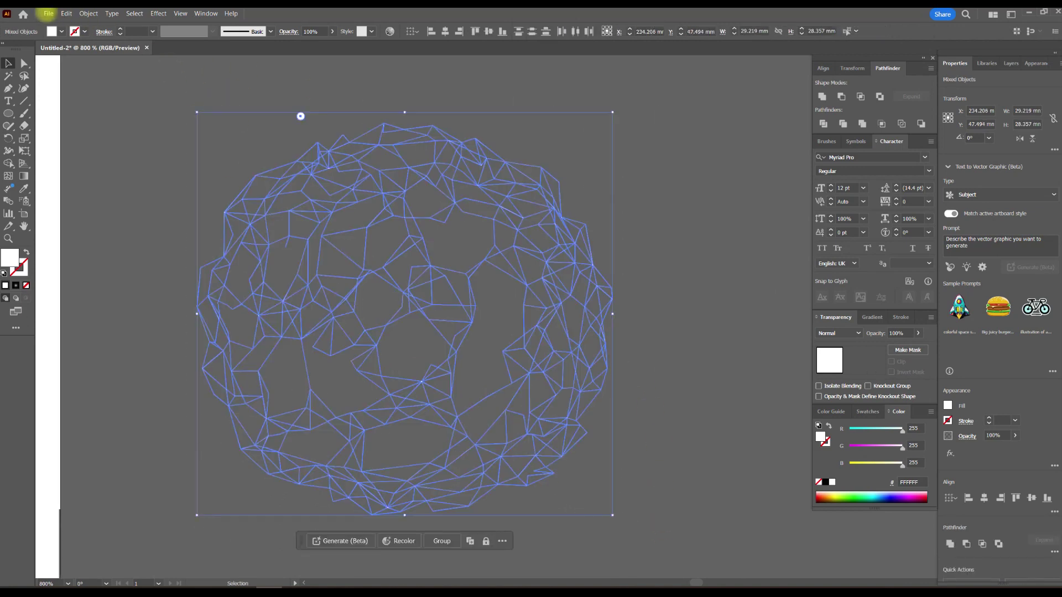
pyautogui.click(48, 13)
pyautogui.moveTo(93, 243)
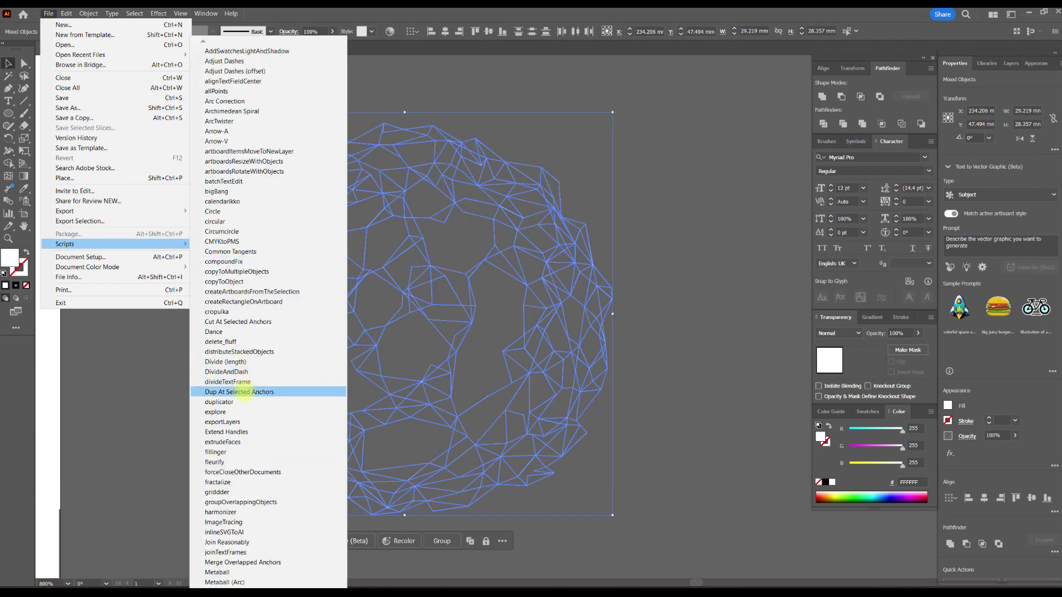
pyautogui.click(247, 392)
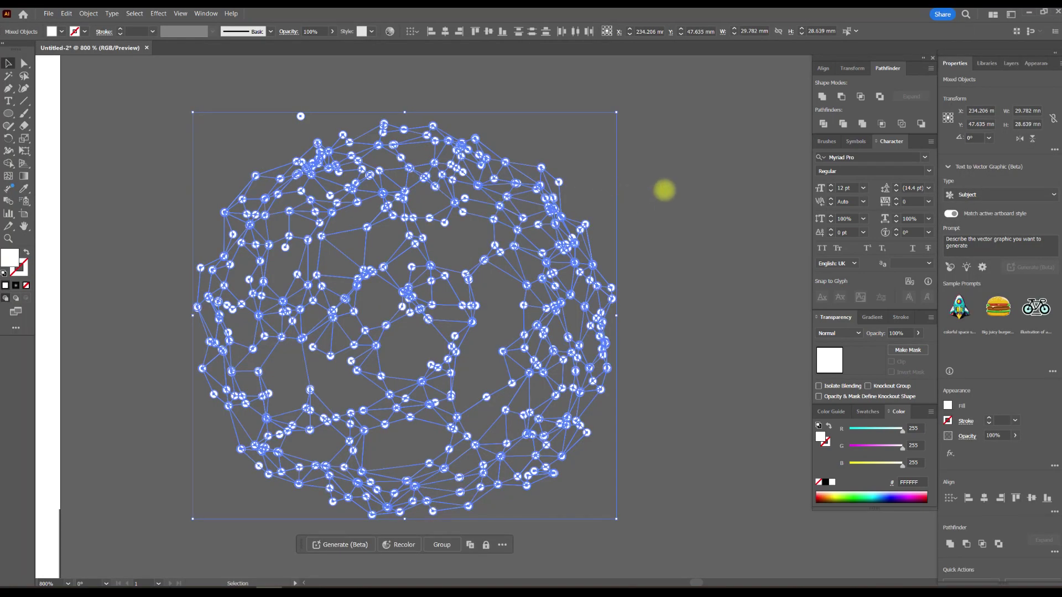
# Step: Delete the source circle above the sphere and move the line mesh to the right of the duplicated dots
pyautogui.click(646, 190)
pyautogui.scroll(-2, 637, 192)
pyautogui.moveTo(662, 174); pyautogui.dragTo(437, 193)
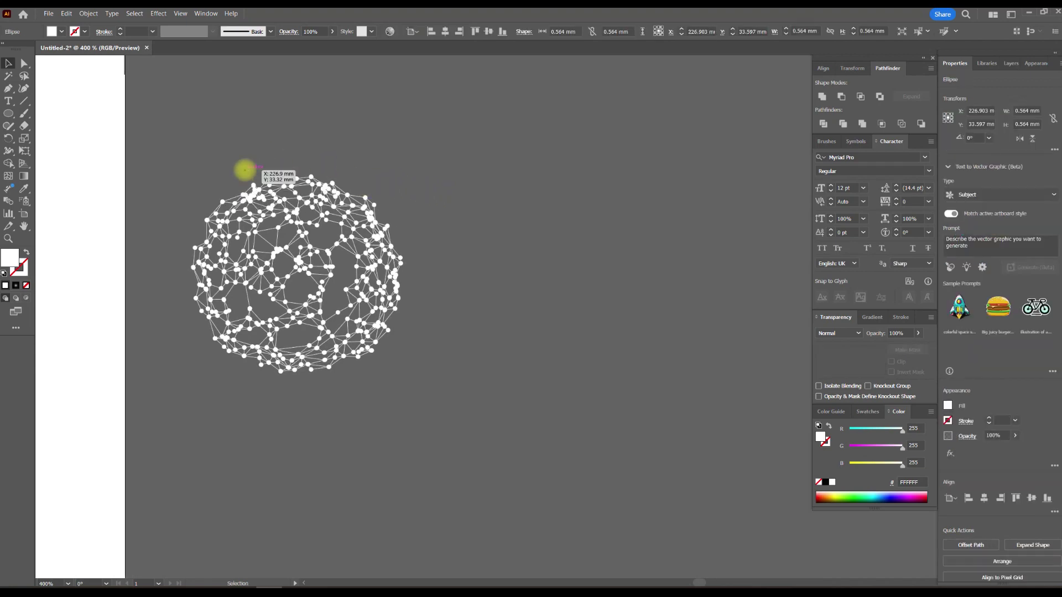
pyautogui.moveTo(369, 191); pyautogui.dragTo(608, 206)
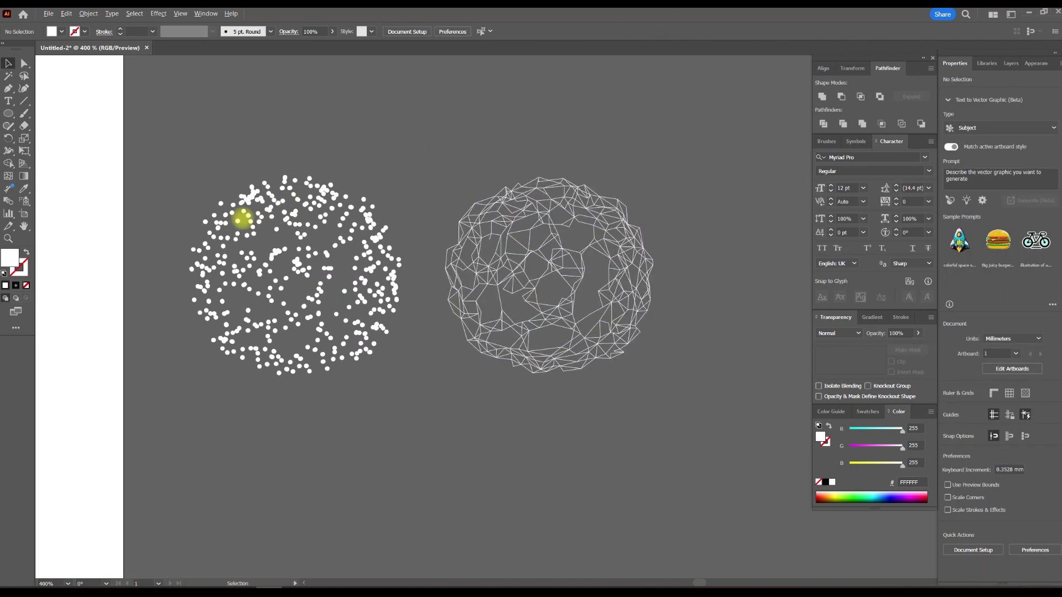
# Step: Select all the dots of the sphere without the line mesh and group them
pyautogui.scroll(3, 221, 221)
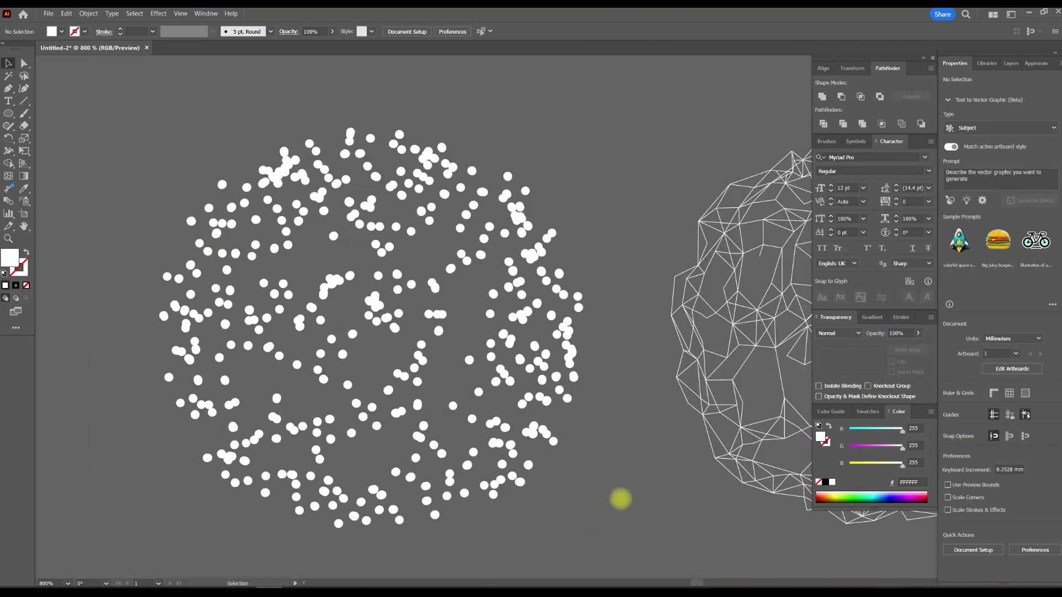
pyautogui.moveTo(624, 506); pyautogui.dragTo(624, 517)
pyautogui.scroll(1, 563, 293)
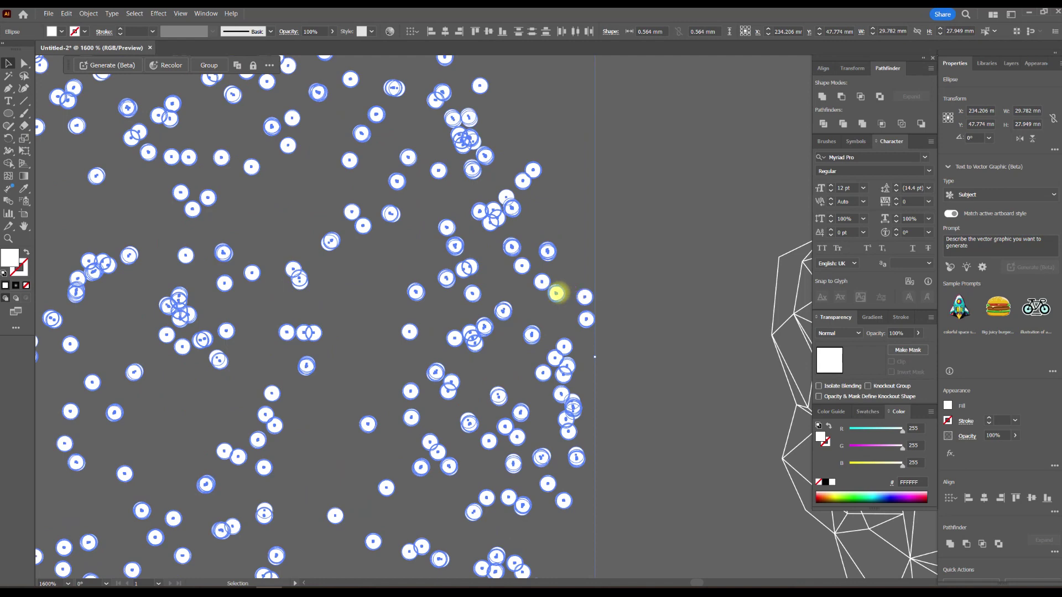
pyautogui.rightClick(556, 293)
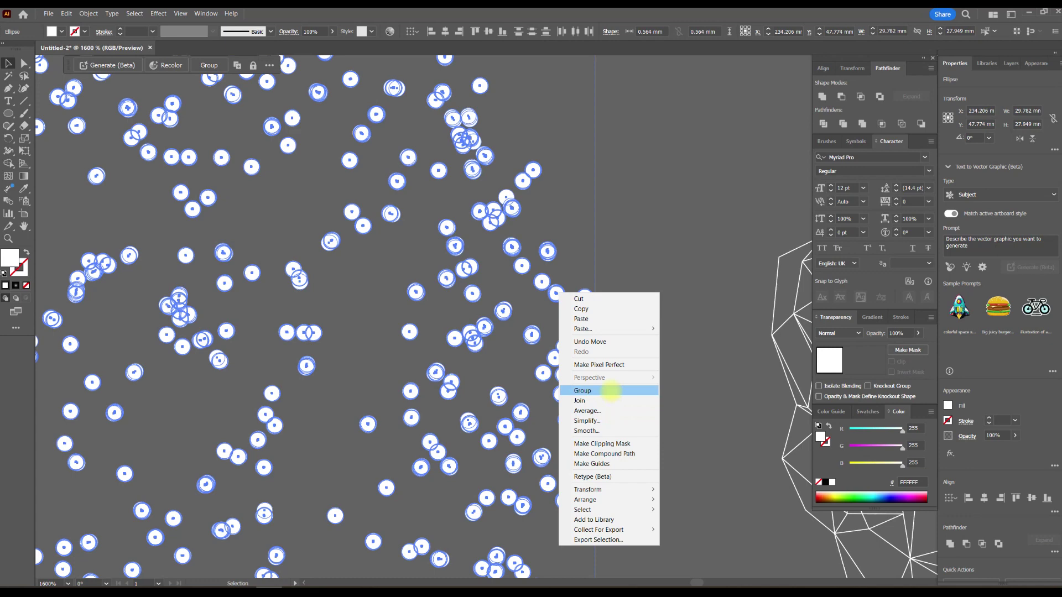
pyautogui.click(611, 392)
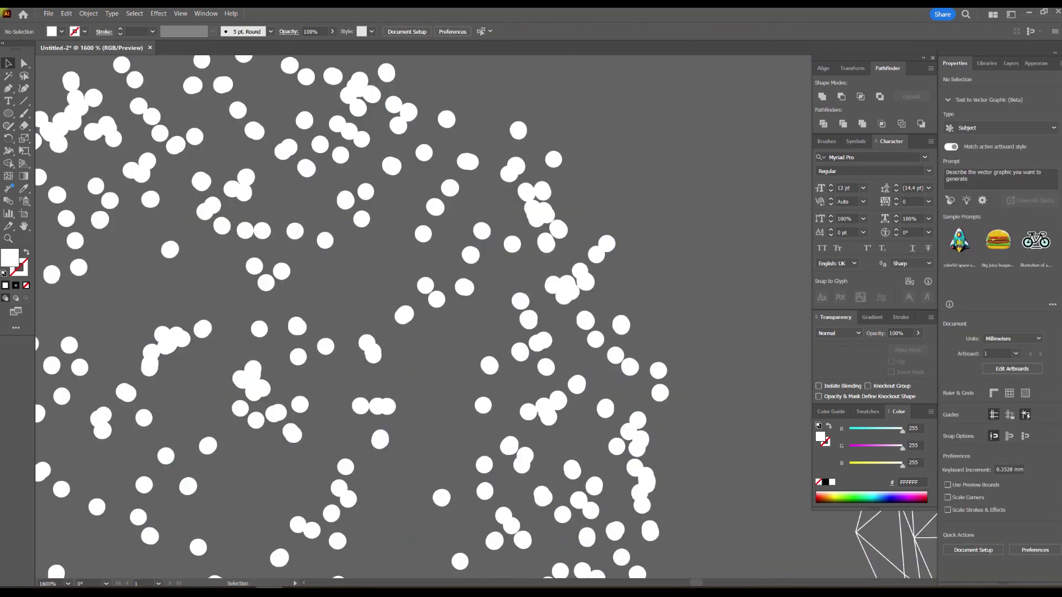
# Step: Unite the grouped dots so that overlapping circles merge into single shapes
pyautogui.hotkey('ctrl', 'a')
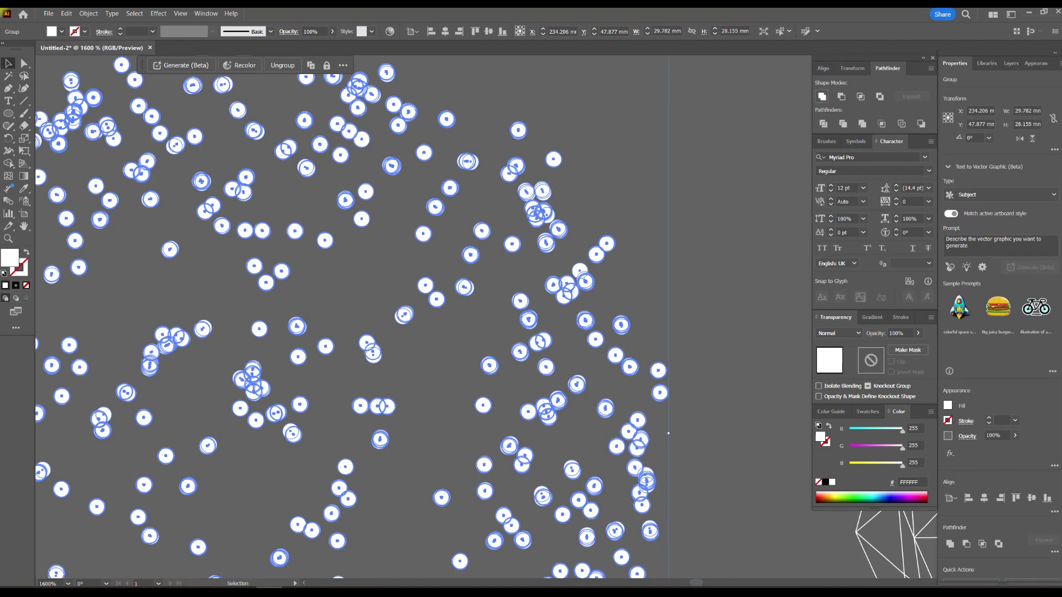
pyautogui.click(822, 97)
pyautogui.scroll(-1, 569, 228)
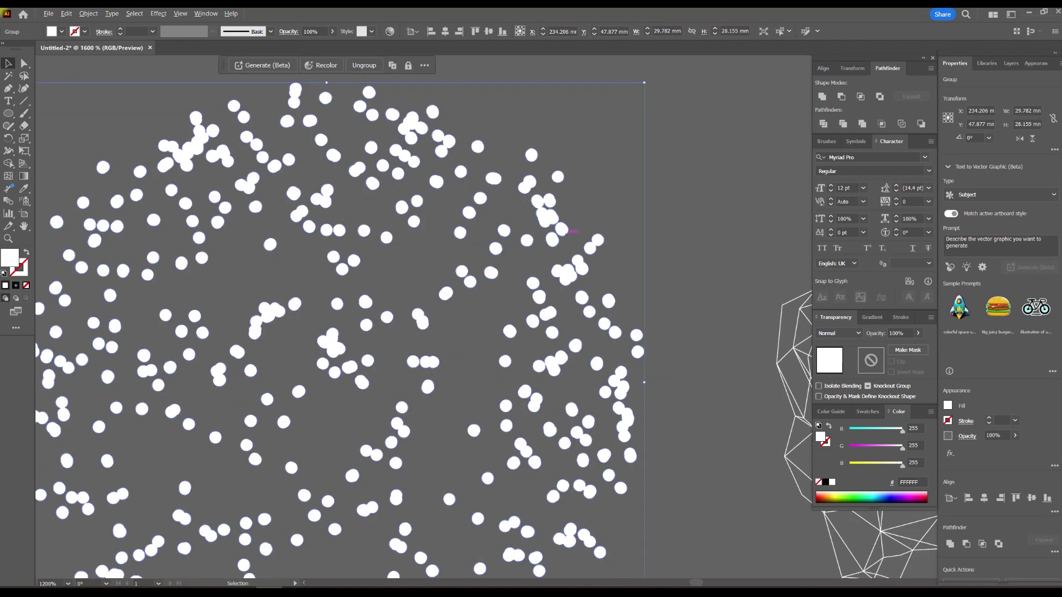
pyautogui.scroll(-1, 310, 149)
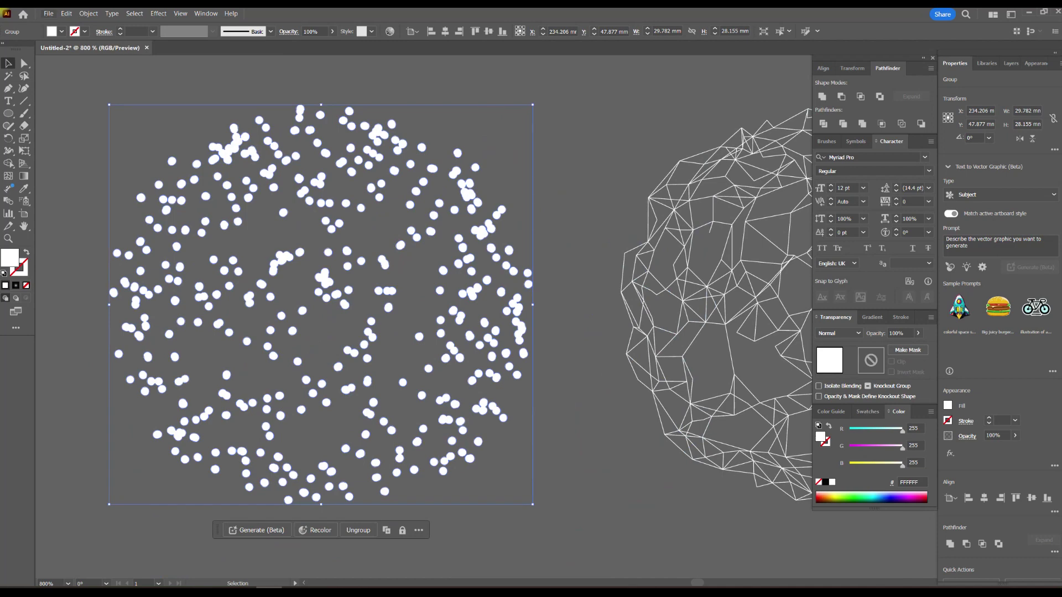
# Step: Run the randomus script on the united dots
pyautogui.click(49, 14)
pyautogui.moveTo(65, 244)
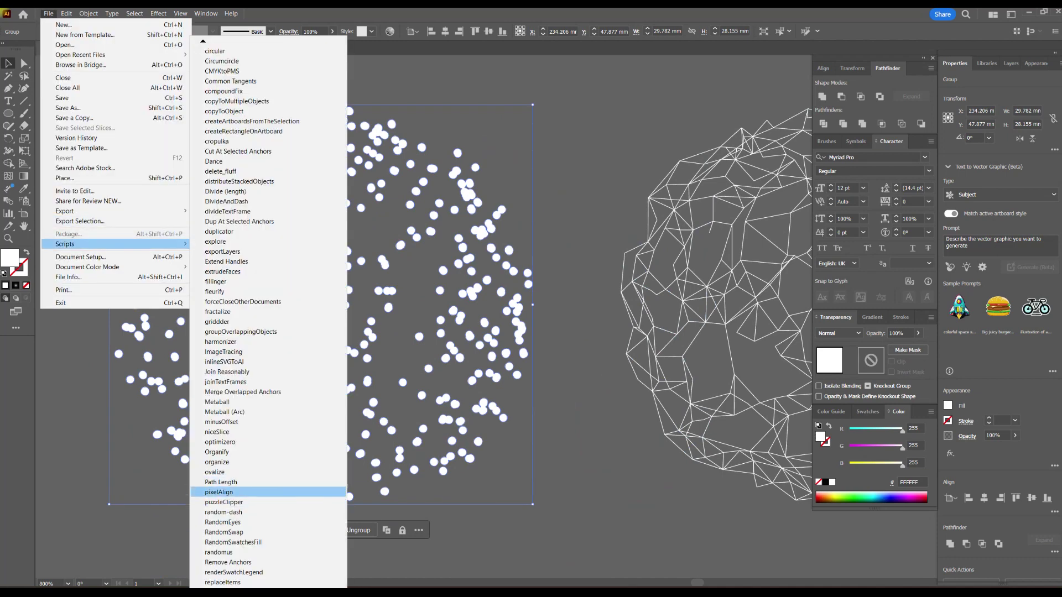
pyautogui.click(219, 552)
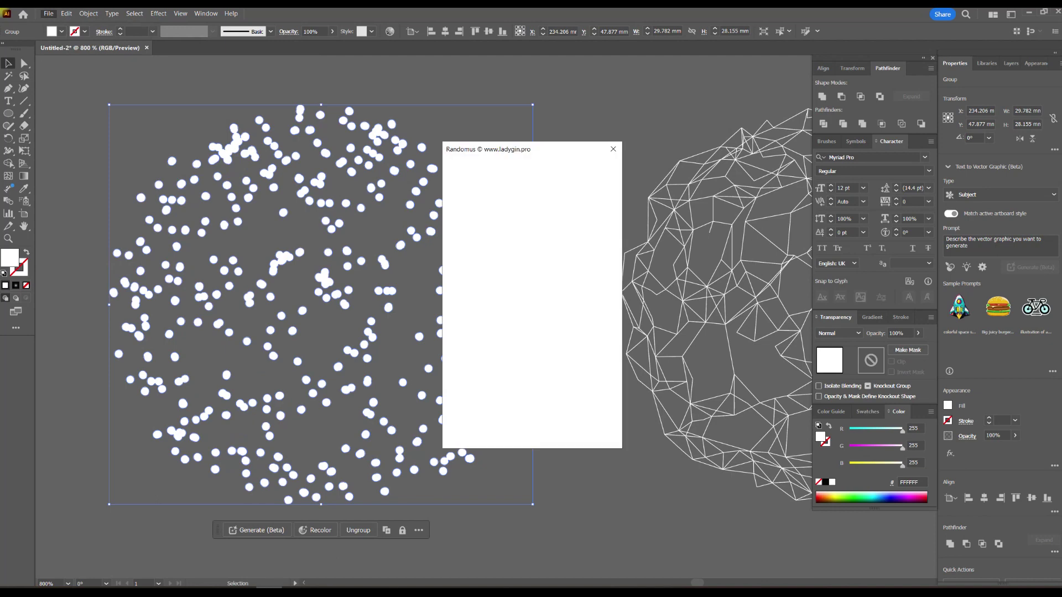
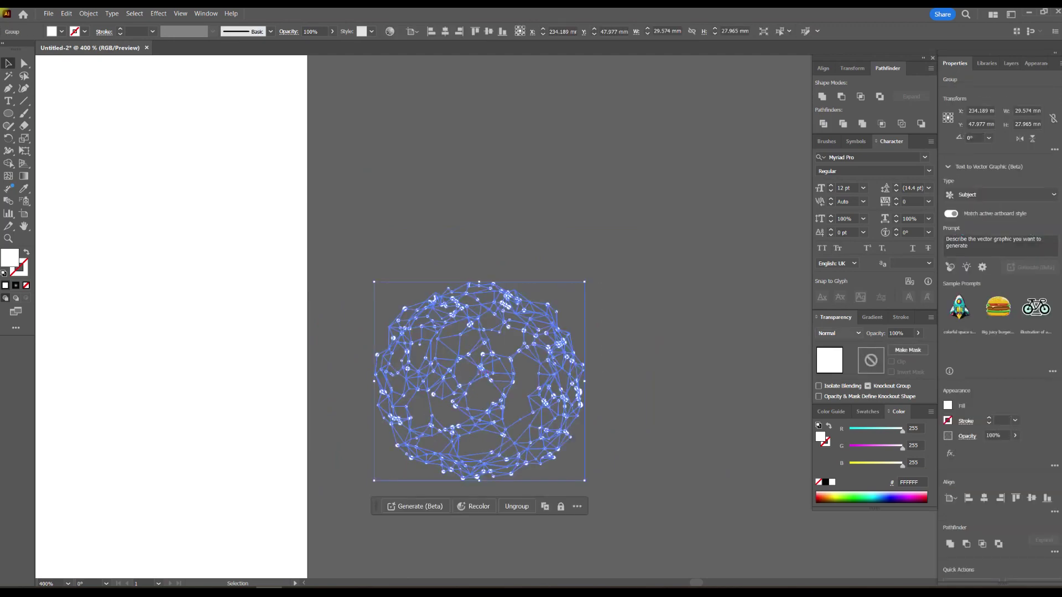
# Step: Set the blending mode of the combined mesh and dots group to Overlay and deselect it
pyautogui.click(839, 333)
pyautogui.click(843, 432)
pyautogui.click(669, 381)
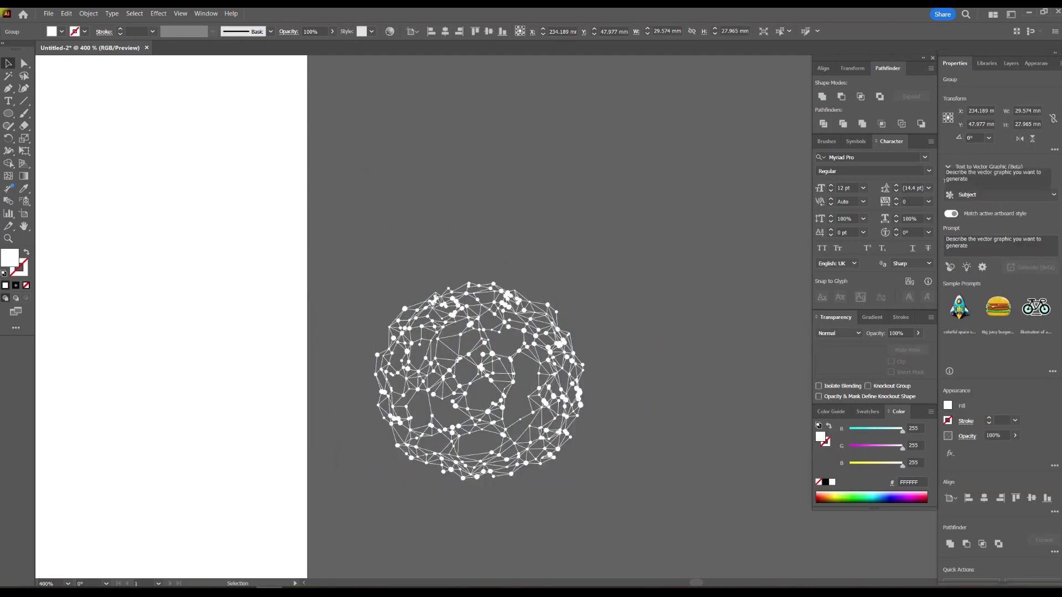
# Step: Draw a rectangle about 101 by 42 mm on the artboard below the reference image
pyautogui.scroll(-2, 633, 302)
pyautogui.moveTo(633, 301); pyautogui.dragTo(671, 263)
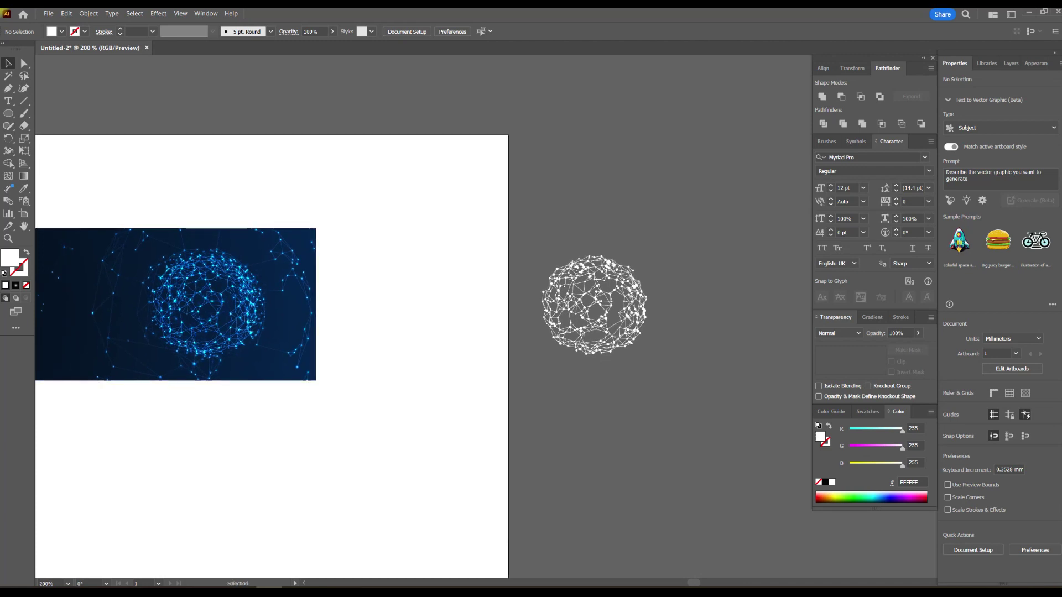
pyautogui.press('l')
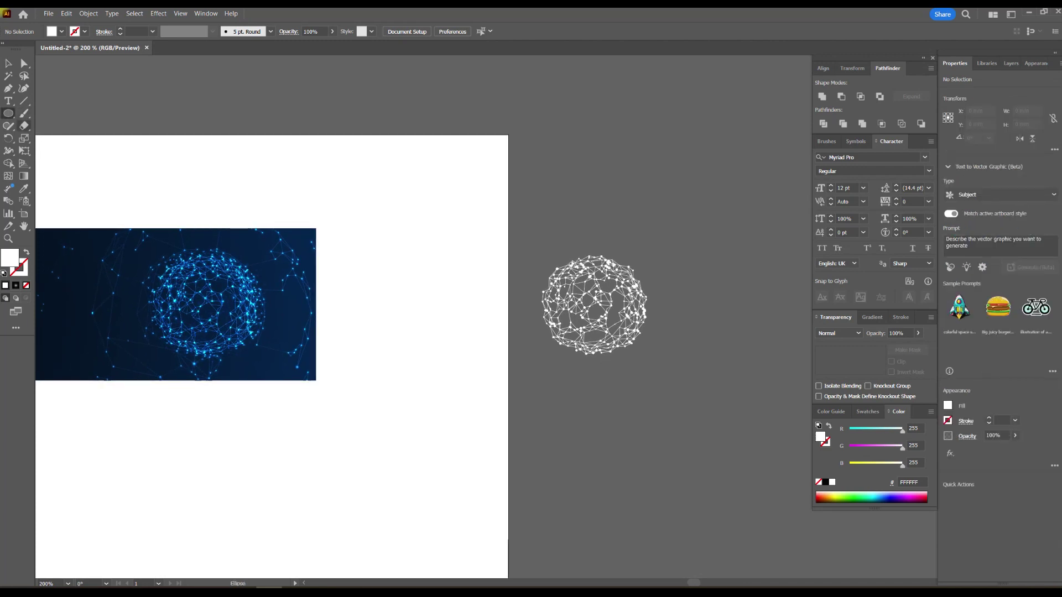
pyautogui.click(9, 113)
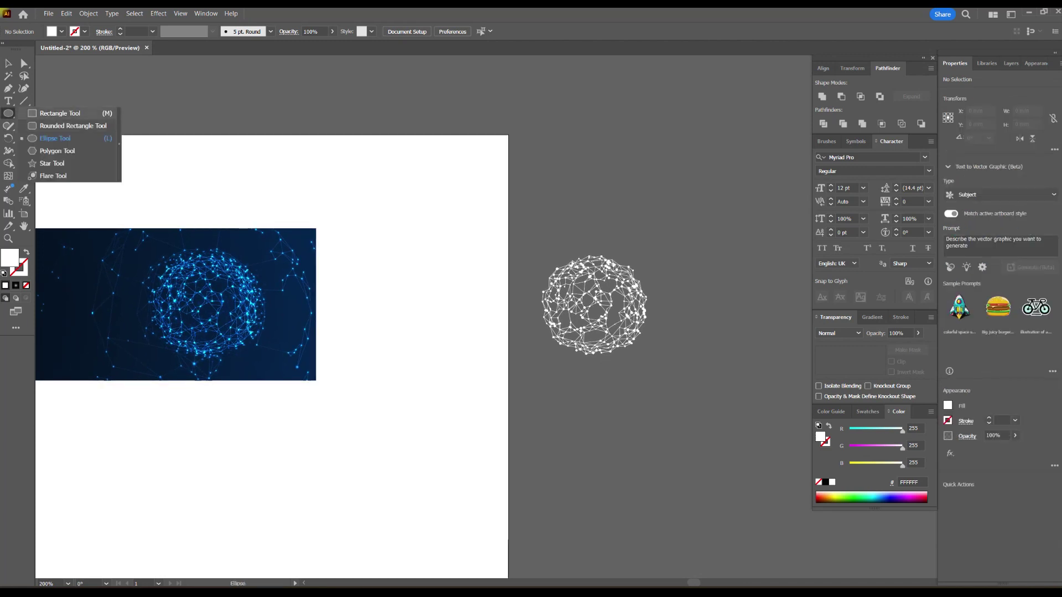
pyautogui.click(55, 112)
pyautogui.moveTo(185, 347); pyautogui.dragTo(544, 493)
pyautogui.press('v')
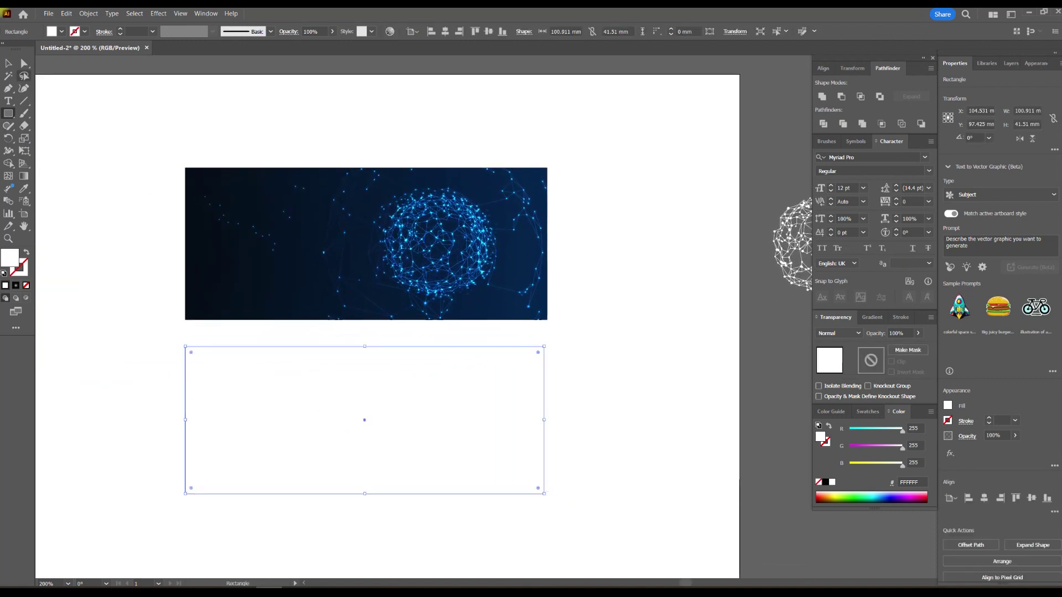
# Step: Fill the rectangle with the dark blue radial gradient sampled from the reference image's background using the Eyedropper
pyautogui.press('i')
pyautogui.click(354, 271)
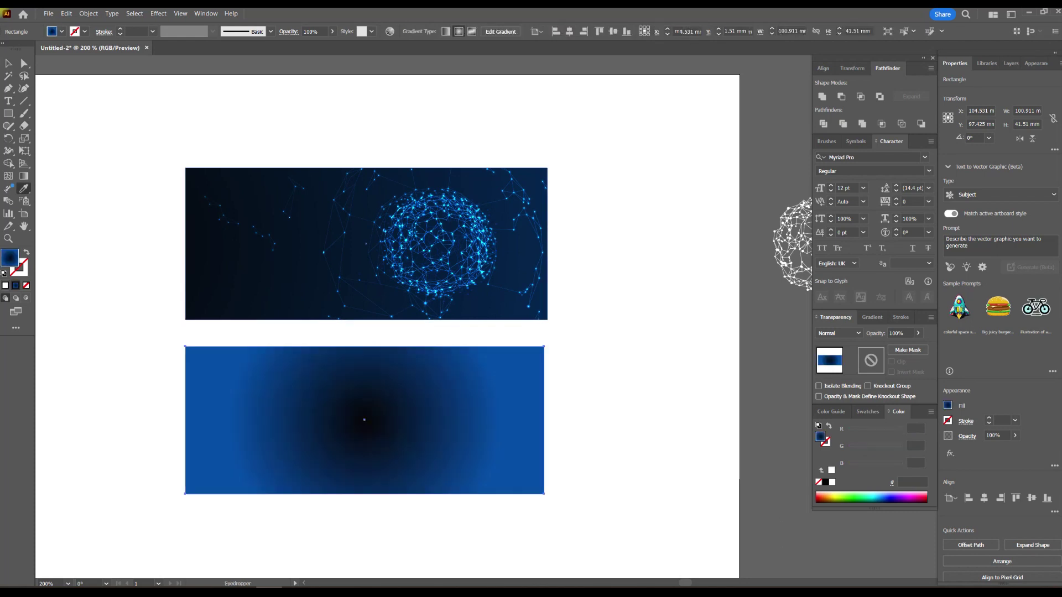
pyautogui.press('v')
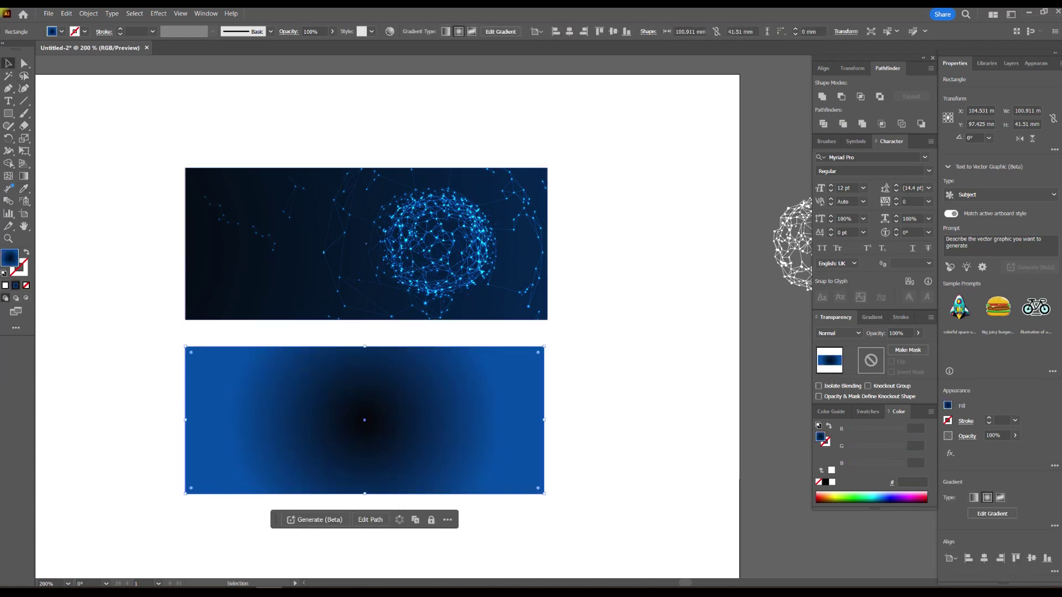
# Step: Redraw the rectangle's radial gradient horizontally from just outside its left edge to far beyond its right edge
pyautogui.press('g')
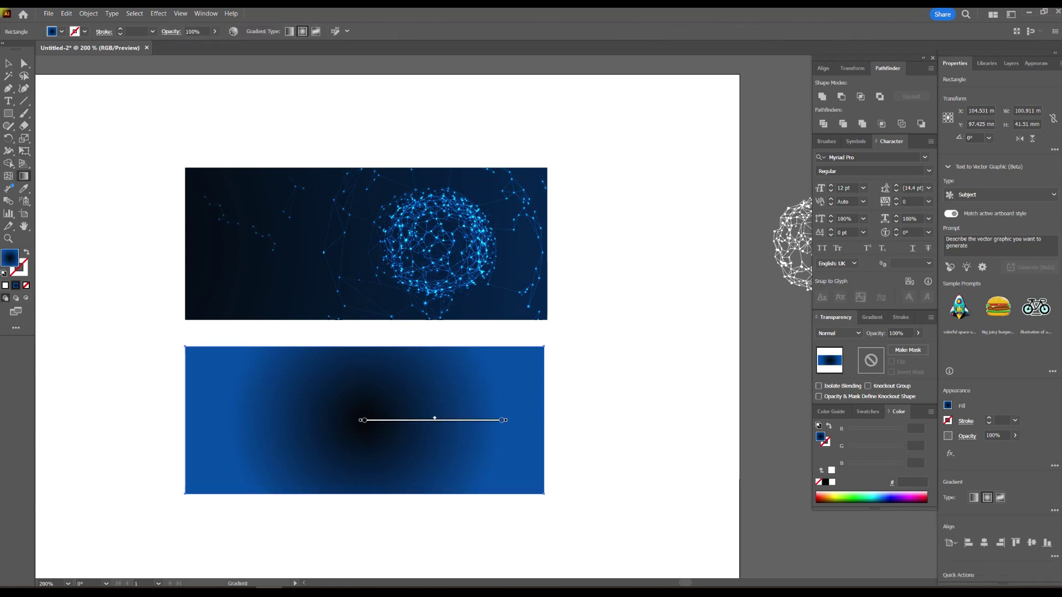
pyautogui.scroll(-2, 406, 399)
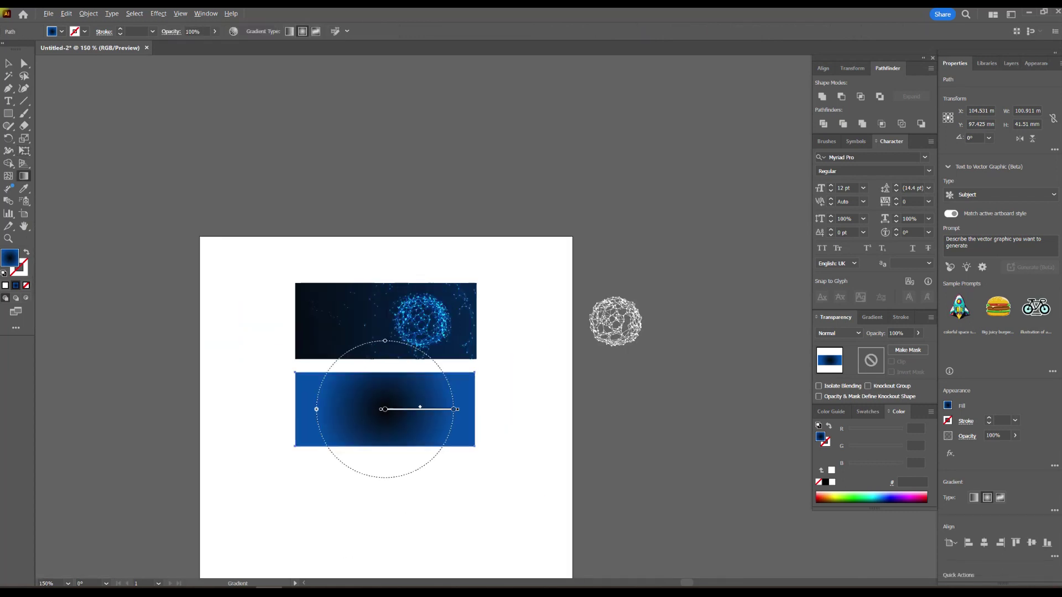
pyautogui.moveTo(280, 411); pyautogui.dragTo(668, 410)
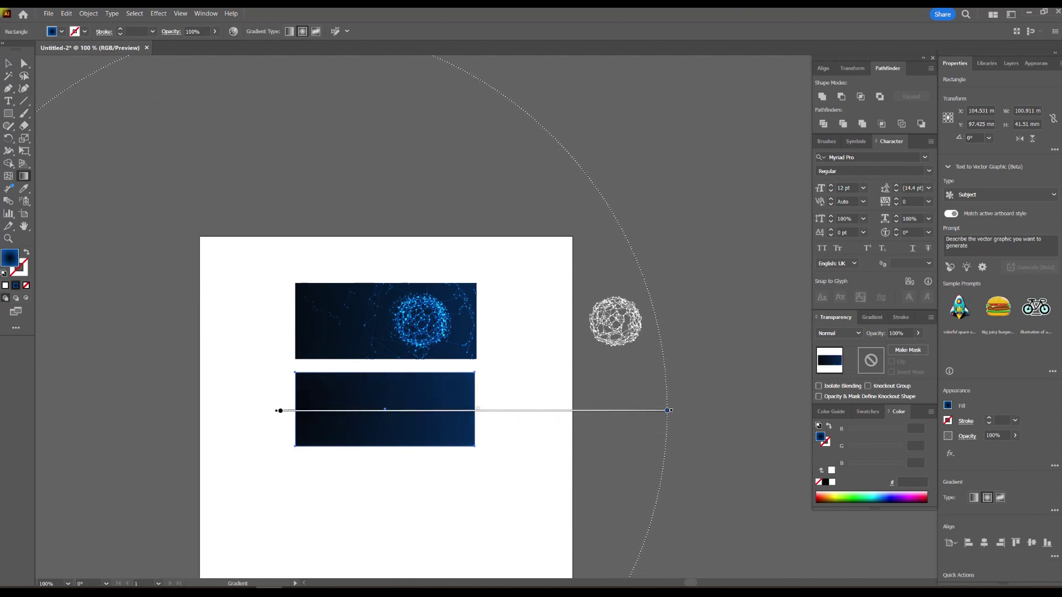
# Step: Place the gradient rectangle off the artboard behind the vector sphere
pyautogui.press('v')
pyautogui.moveTo(478, 409); pyautogui.dragTo(542, 254)
pyautogui.scroll(2, 501, 247)
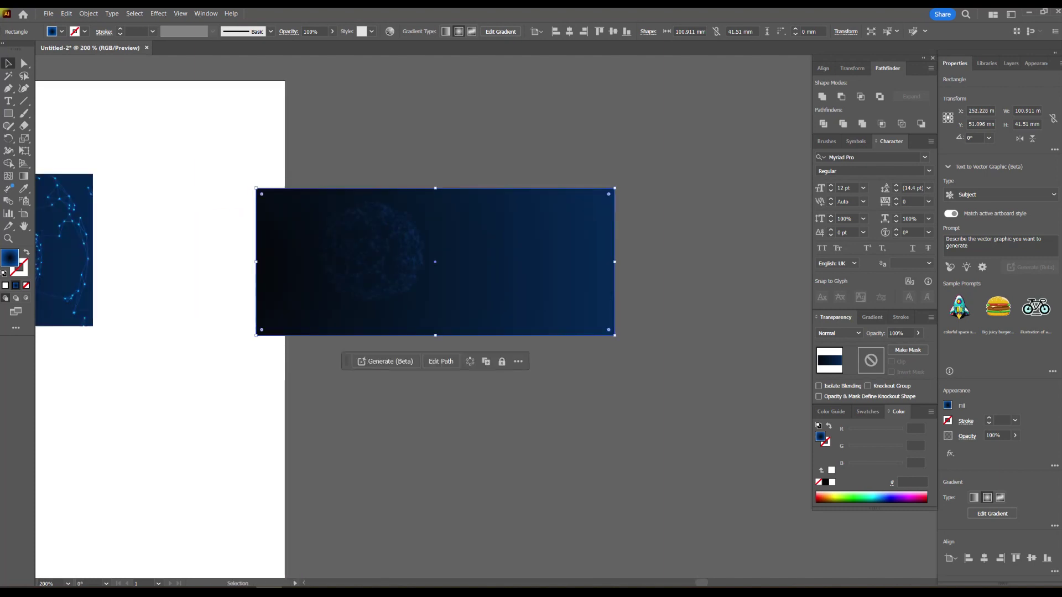
# Step: Move the vector sphere to the right-hand part of the gradient rectangle
pyautogui.doubleClick(376, 246)
pyautogui.press('Escape')
pyautogui.moveTo(371, 243); pyautogui.dragTo(526, 252)
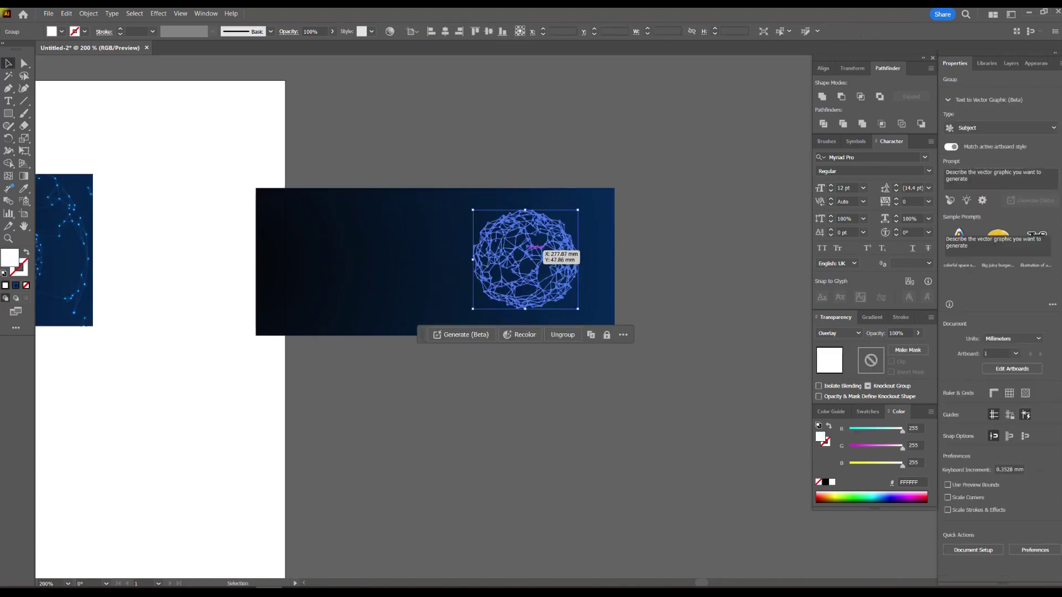
# Step: Copy the vector sphere group and paste the duplicate directly over the original to strengthen its Overlay colour
pyautogui.hotkey('ctrl', 'shift', 'a')
pyautogui.scroll(6, 535, 247)
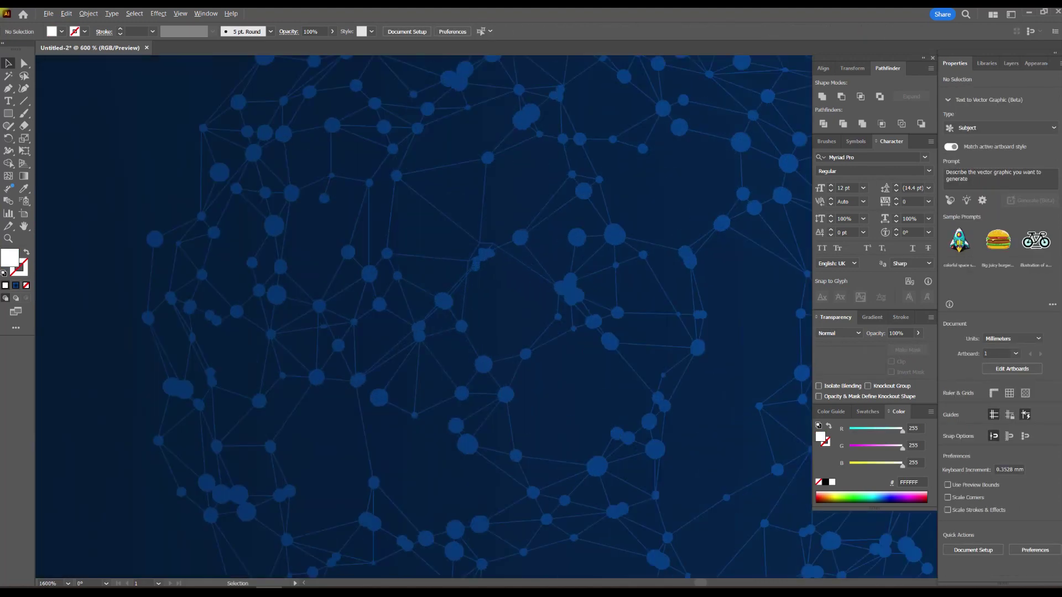
pyautogui.click(569, 285)
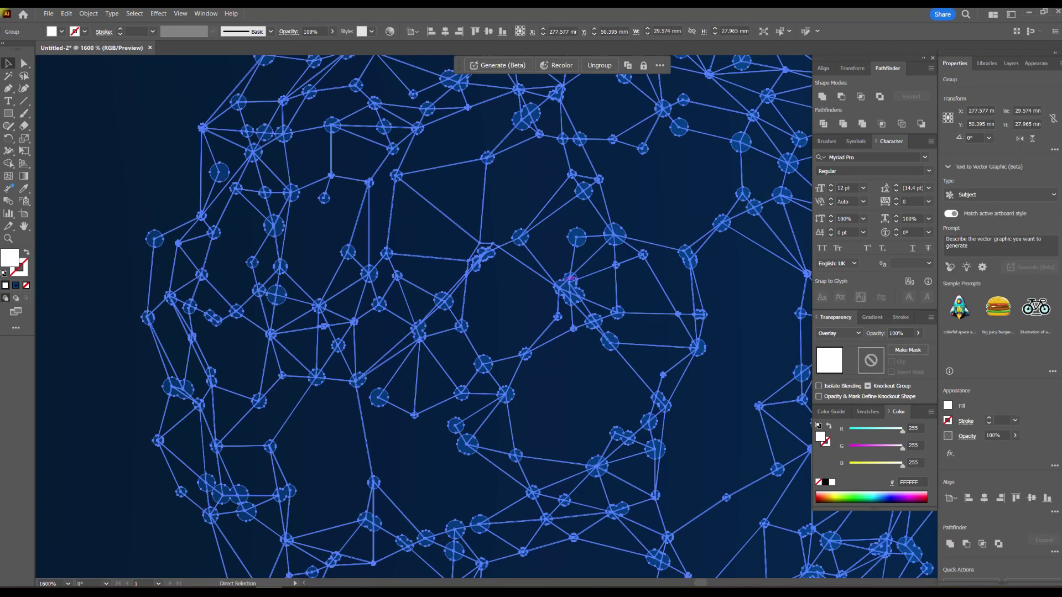
pyautogui.rightClick(569, 286)
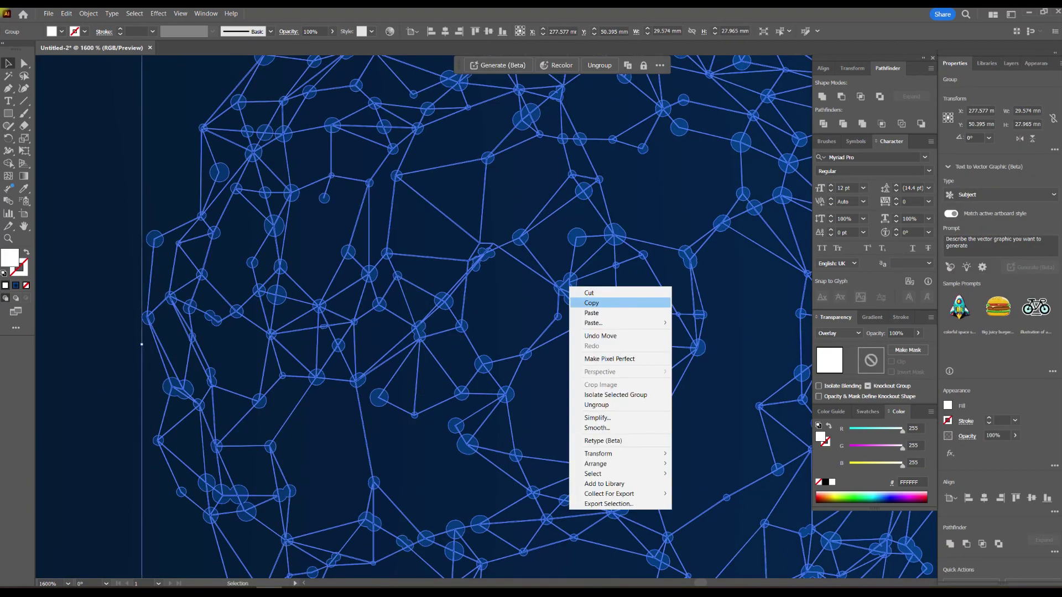
pyautogui.click(593, 303)
pyautogui.rightClick(560, 284)
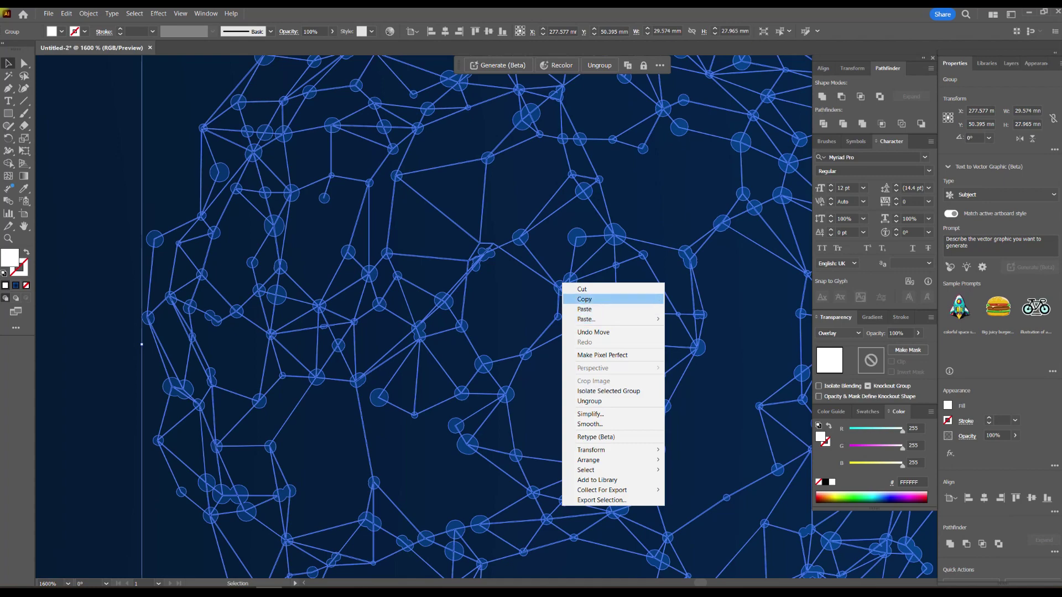
pyautogui.moveTo(608, 319)
pyautogui.click(713, 320)
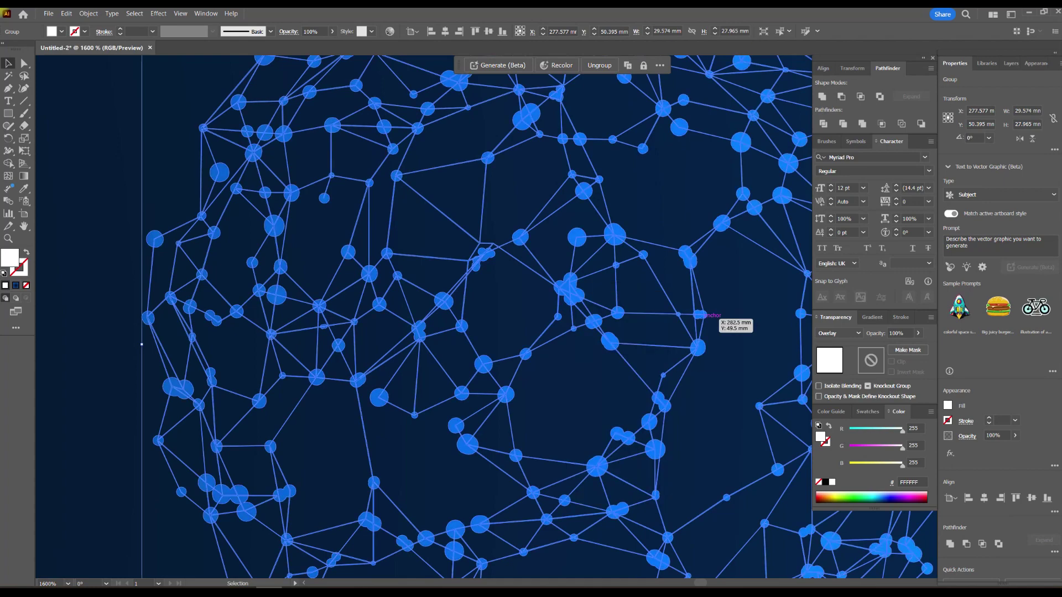
pyautogui.click(662, 276)
pyautogui.scroll(-5, 663, 277)
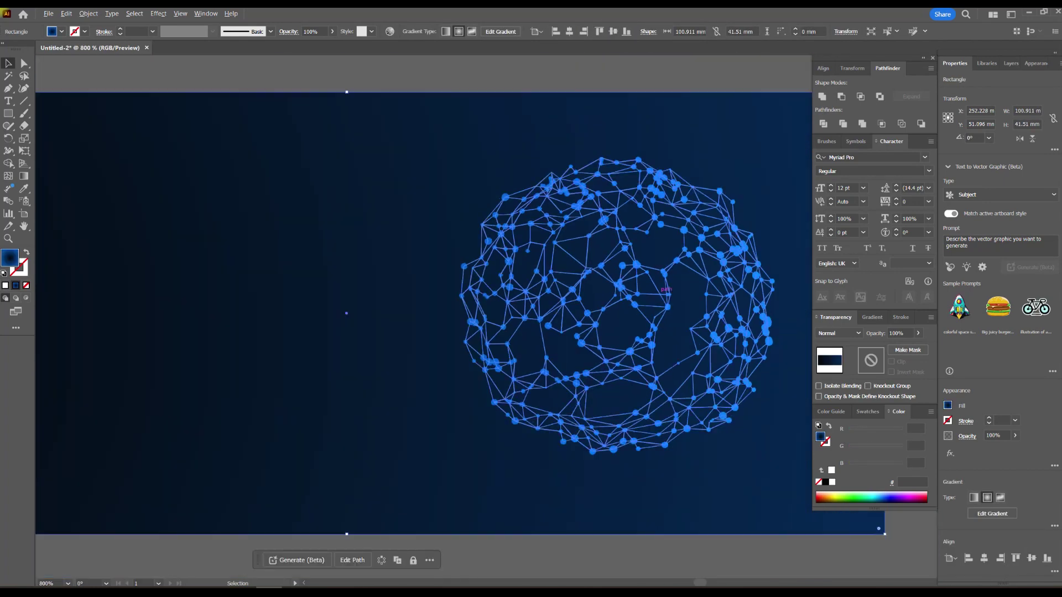
# Step: Compare the brightened vector sphere's lines and dots with the glowing nodes in the reference image
pyautogui.hotkey('ctrl', 'shift', 'a')
pyautogui.scroll(3, 675, 233)
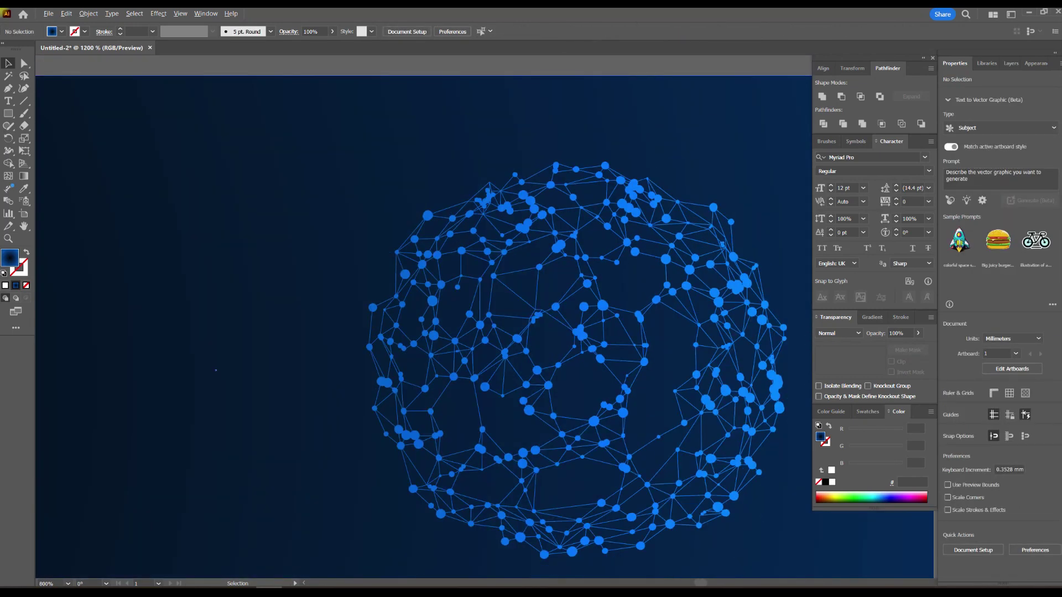
pyautogui.scroll(2, 645, 239)
pyautogui.scroll(-7, 636, 238)
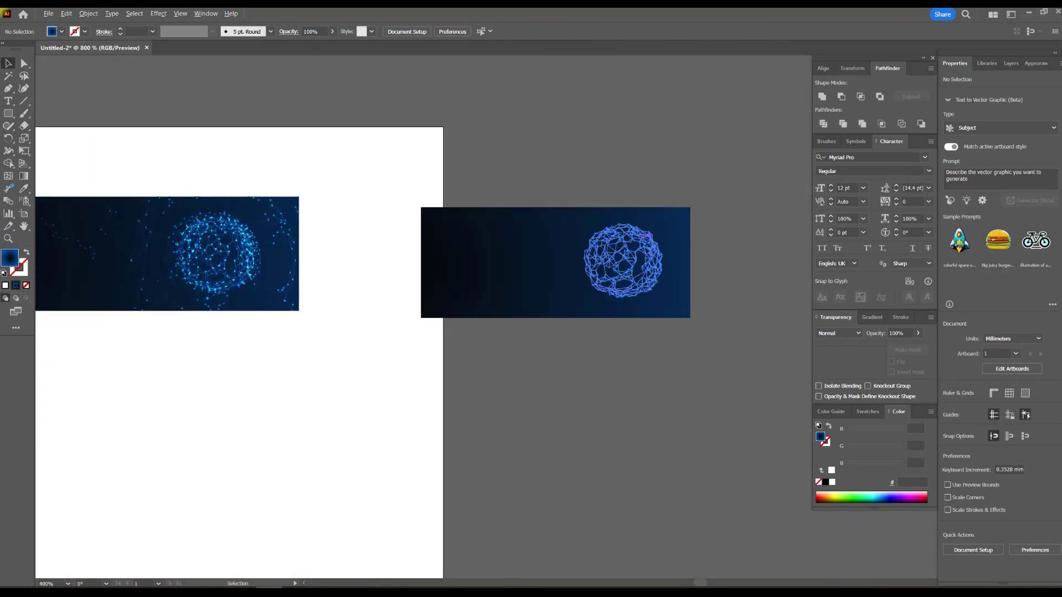
pyautogui.scroll(5, 233, 244)
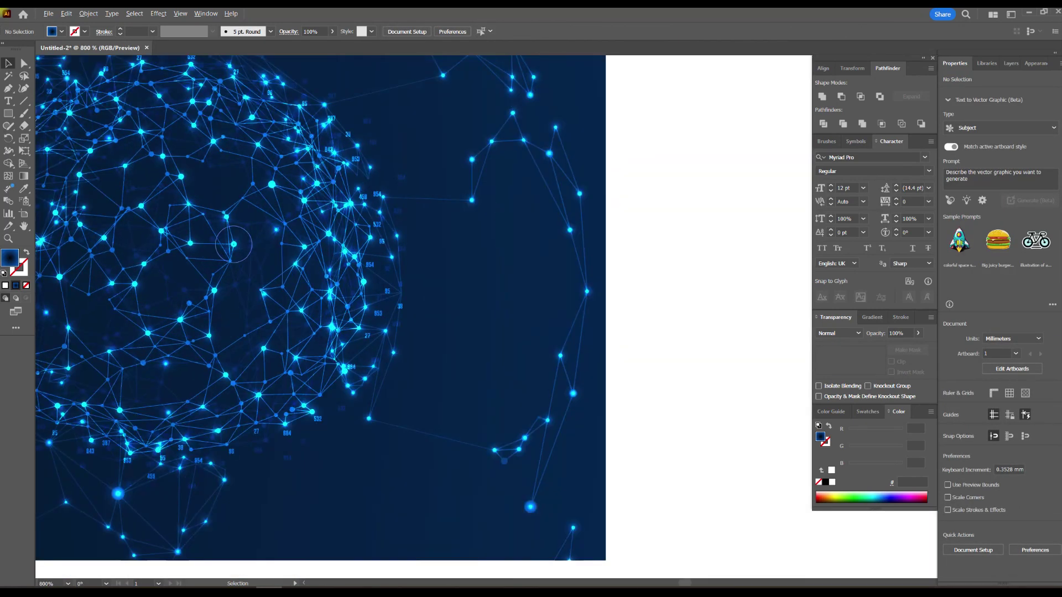
pyautogui.scroll(-1, 234, 244)
pyautogui.scroll(-2, 379, 263)
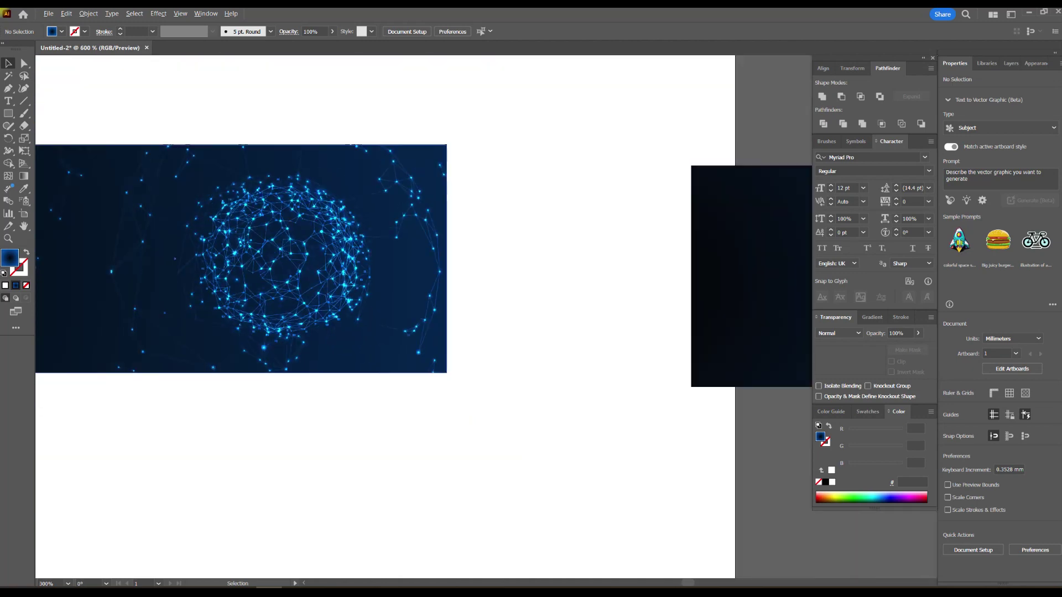
pyautogui.moveTo(564, 265); pyautogui.dragTo(100, 278)
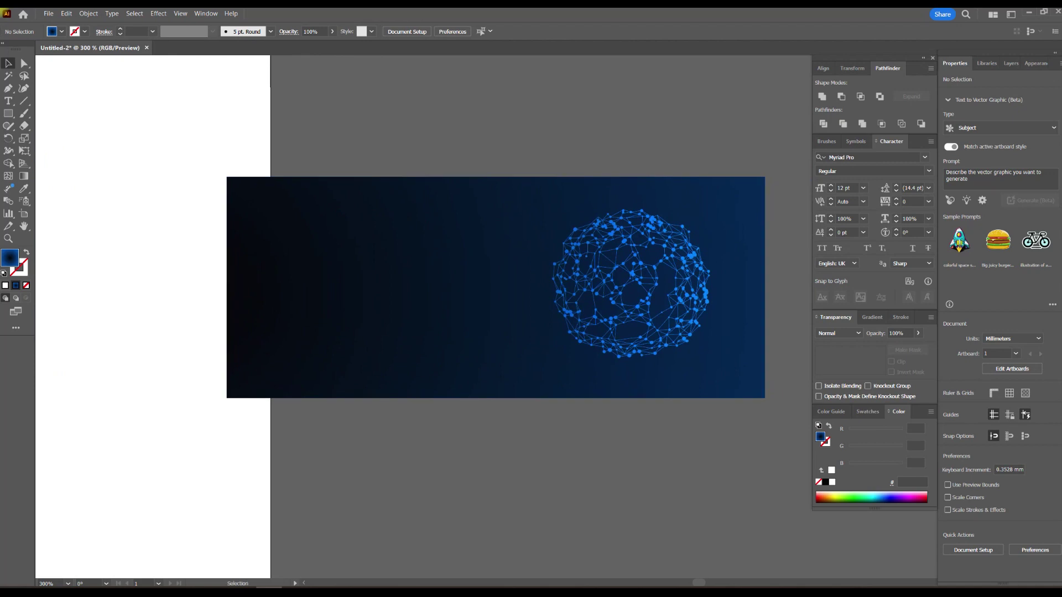
# Step: Draw a circle about 4.8 mm in diameter above the gradient rectangle with the Ellipse tool
pyautogui.click(8, 114)
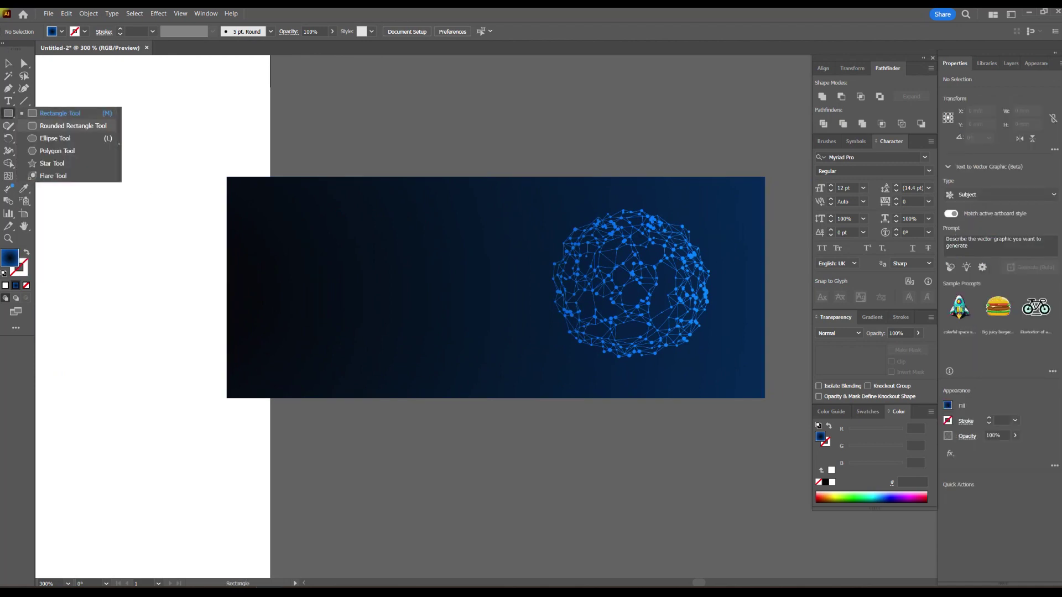
pyautogui.click(57, 137)
pyautogui.moveTo(336, 103); pyautogui.dragTo(376, 129)
pyautogui.press('v')
# Step: Give the circle a centred radial gradient running from white in the middle to black at its edge
pyautogui.click(873, 317)
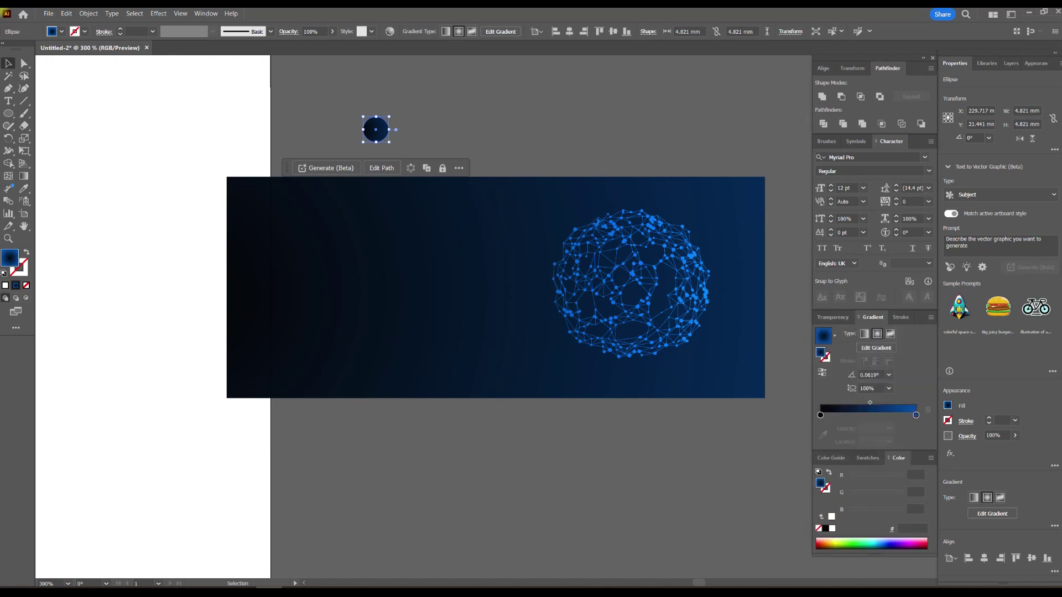
pyautogui.doubleClick(916, 414)
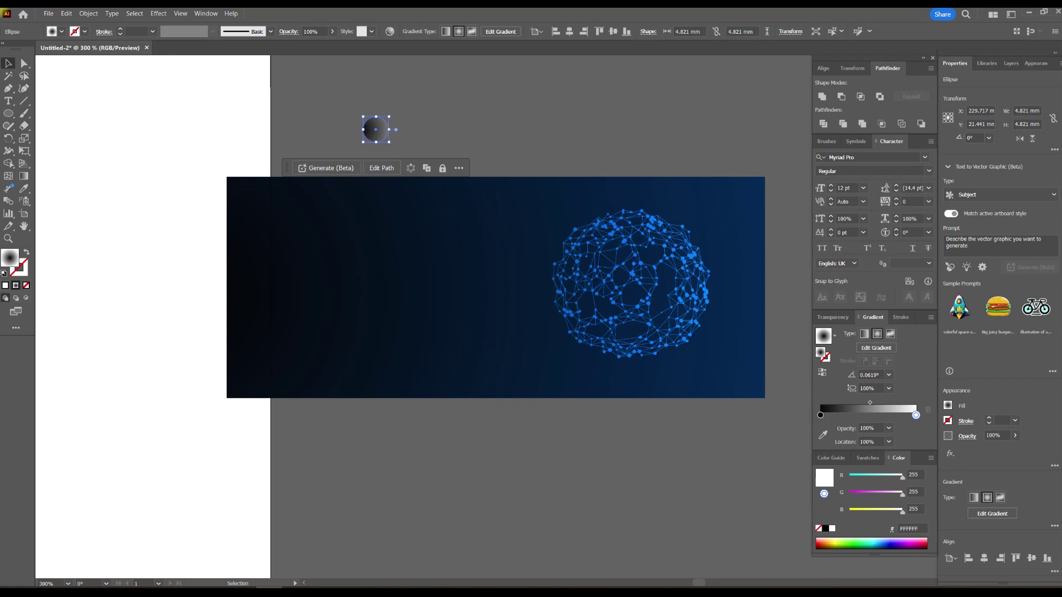
pyautogui.scroll(4, 380, 128)
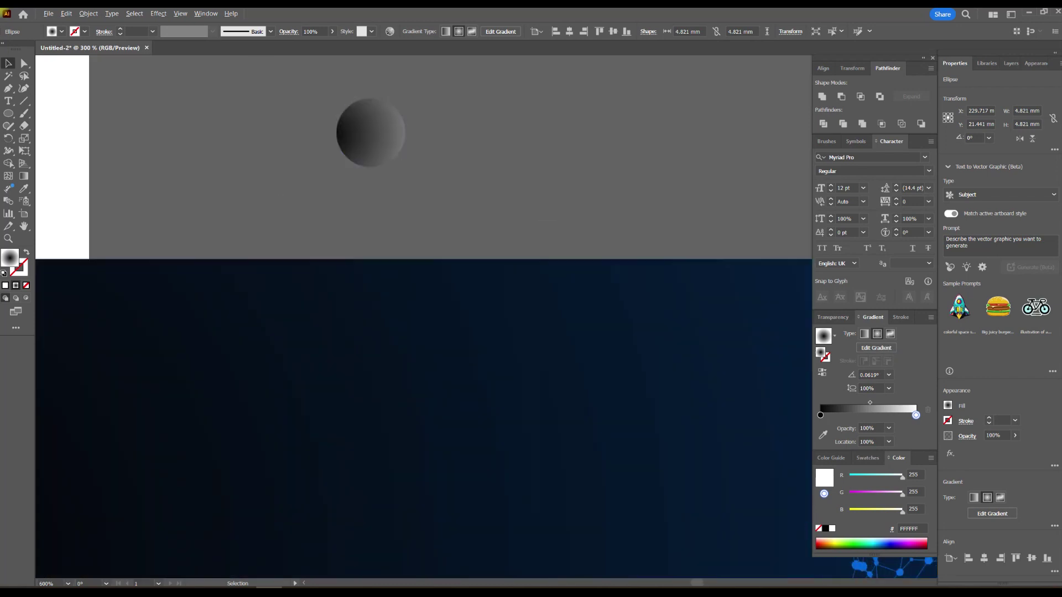
pyautogui.press('g')
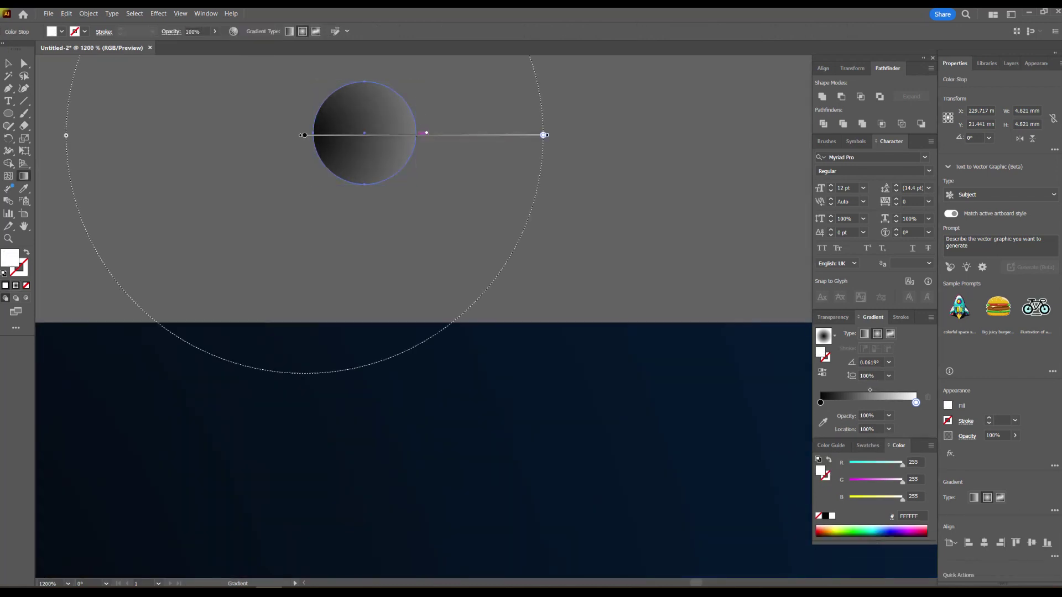
pyautogui.moveTo(304, 135)
pyautogui.mouseDown()
pyautogui.moveTo(367, 132)
pyautogui.moveTo(446, 191)
pyautogui.moveTo(362, 132)
pyautogui.mouseUp()
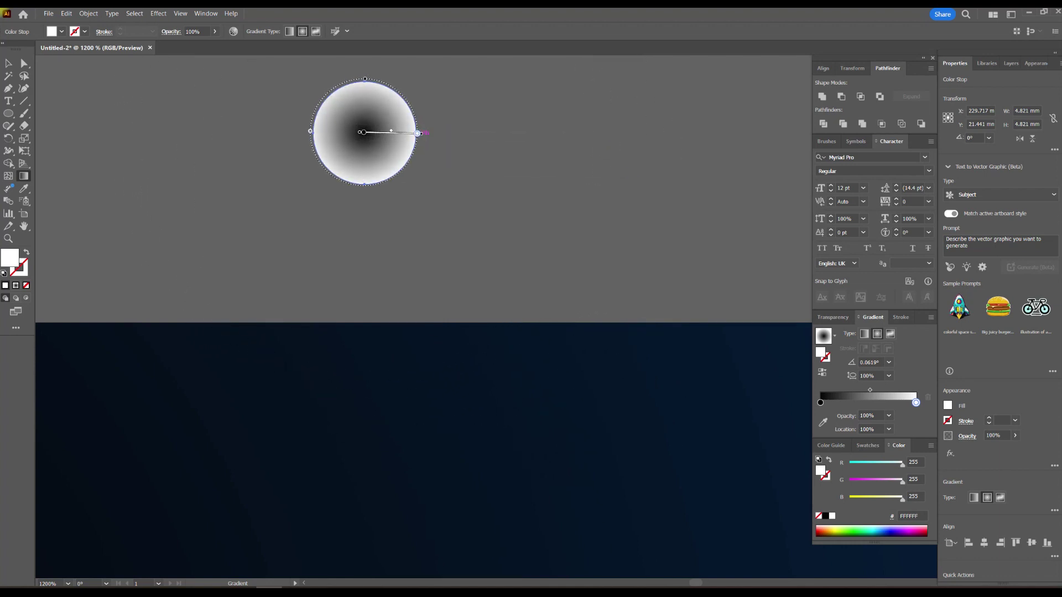
pyautogui.press('v')
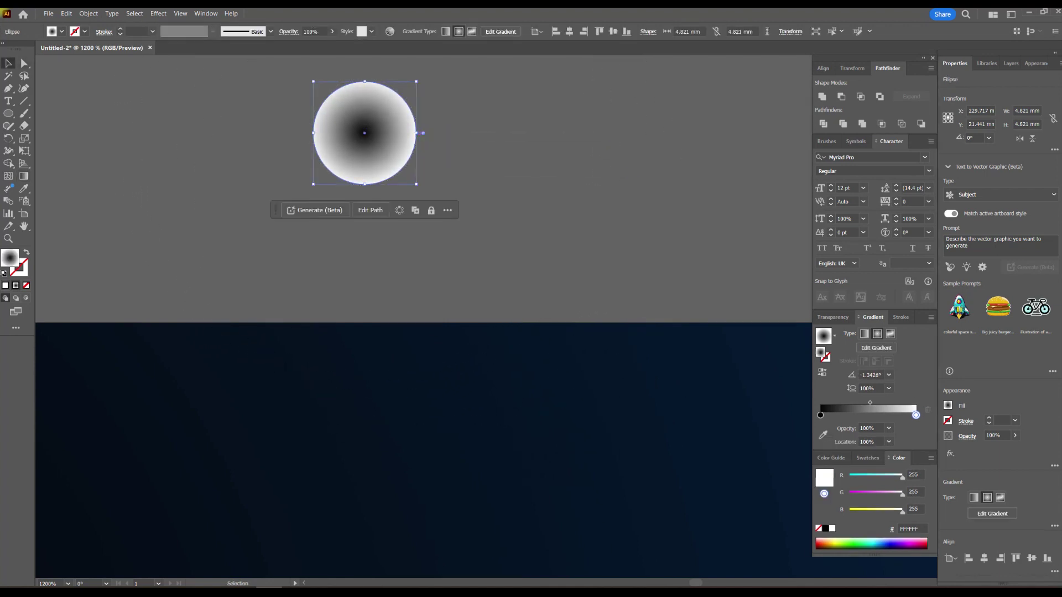
pyautogui.moveTo(915, 415)
pyautogui.mouseDown()
pyautogui.moveTo(820, 415)
pyautogui.moveTo(916, 415)
pyautogui.mouseUp()
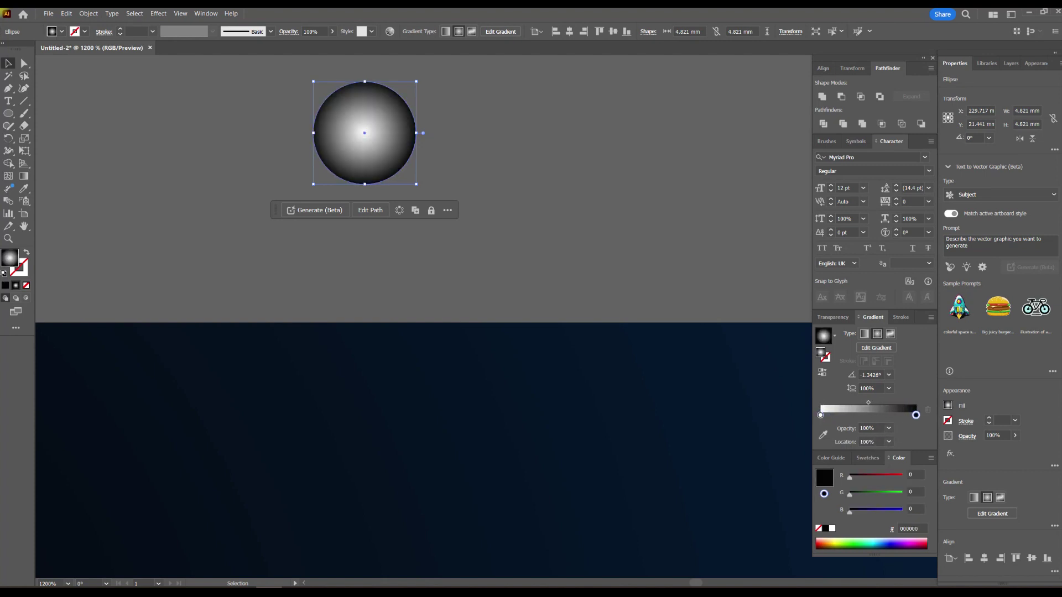
# Step: Set the circle's blending mode to Color Dodge and place it on the dark rectangle beside the sphere
pyautogui.click(834, 317)
pyautogui.click(838, 333)
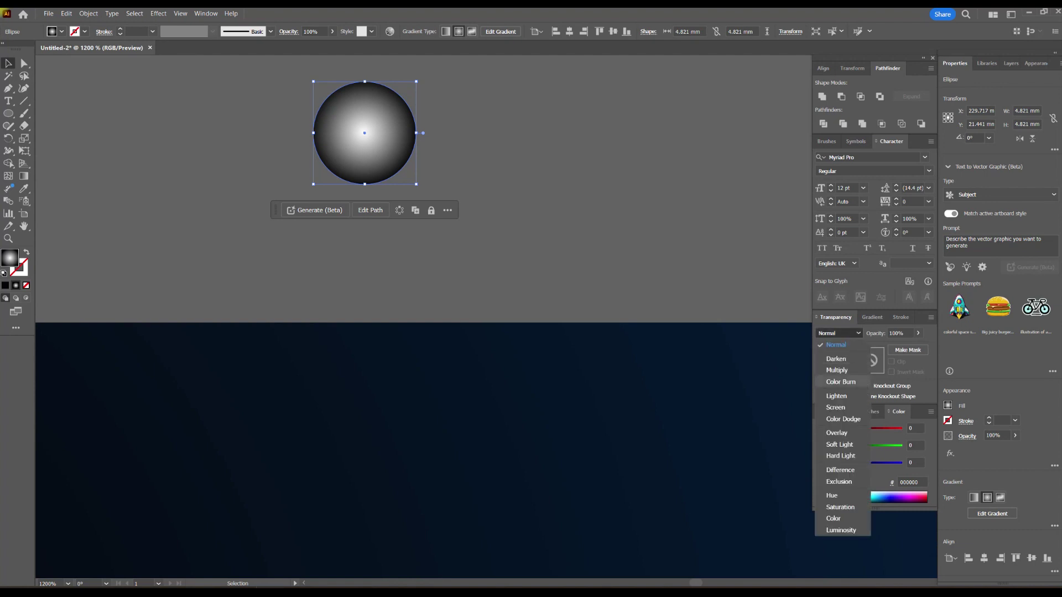
pyautogui.click(843, 420)
pyautogui.click(498, 216)
pyautogui.scroll(-2, 384, 149)
pyautogui.moveTo(383, 149)
pyautogui.mouseDown()
pyautogui.moveTo(586, 359)
pyautogui.moveTo(445, 272)
pyautogui.moveTo(339, 225)
pyautogui.moveTo(401, 236)
pyautogui.mouseUp()
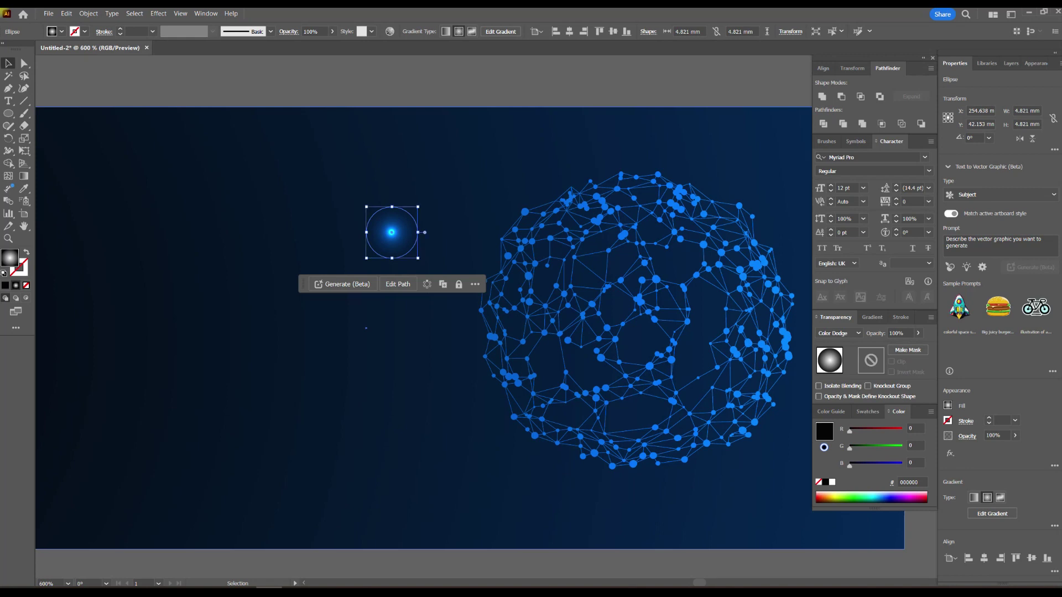
# Step: Try to tighten the circle's glow with a gradient midpoint near 28% and the black stop at about 56%
pyautogui.click(872, 318)
pyautogui.moveTo(869, 402); pyautogui.dragTo(852, 403)
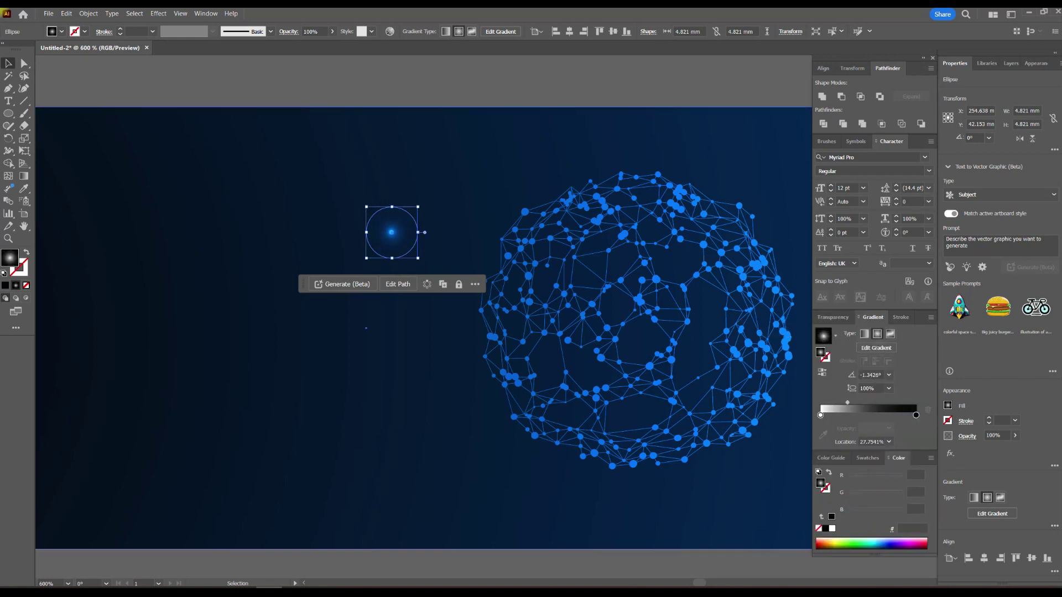
pyautogui.moveTo(916, 415); pyautogui.dragTo(874, 415)
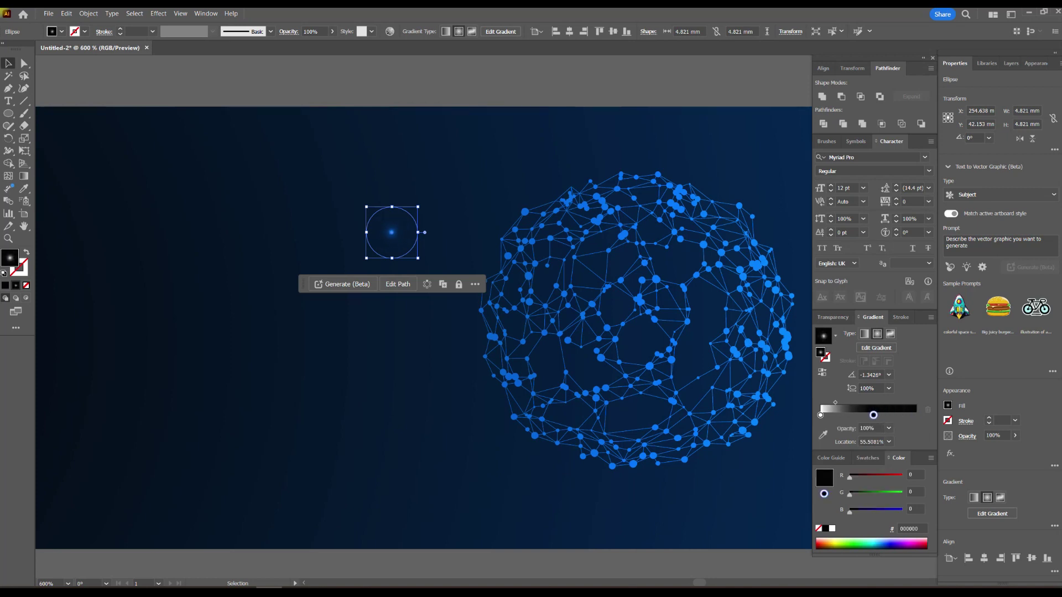
pyautogui.click(459, 218)
# Step: Shrink the glow circle to about 2.2 mm and place it over a node on the sphere's outer left edge
pyautogui.scroll(1, 459, 220)
pyautogui.moveTo(459, 220); pyautogui.dragTo(316, 199)
pyautogui.moveTo(227, 218); pyautogui.dragTo(344, 235)
pyautogui.click(304, 257)
pyautogui.scroll(3, 363, 287)
pyautogui.click(334, 276)
pyautogui.moveTo(332, 129); pyautogui.dragTo(333, 186)
pyautogui.moveTo(362, 225); pyautogui.dragTo(331, 231)
# Step: Centre the glow on its node and adjust its gradient to a midpoint near 52% and a black stop at about 79%
pyautogui.moveTo(873, 415); pyautogui.dragTo(916, 415)
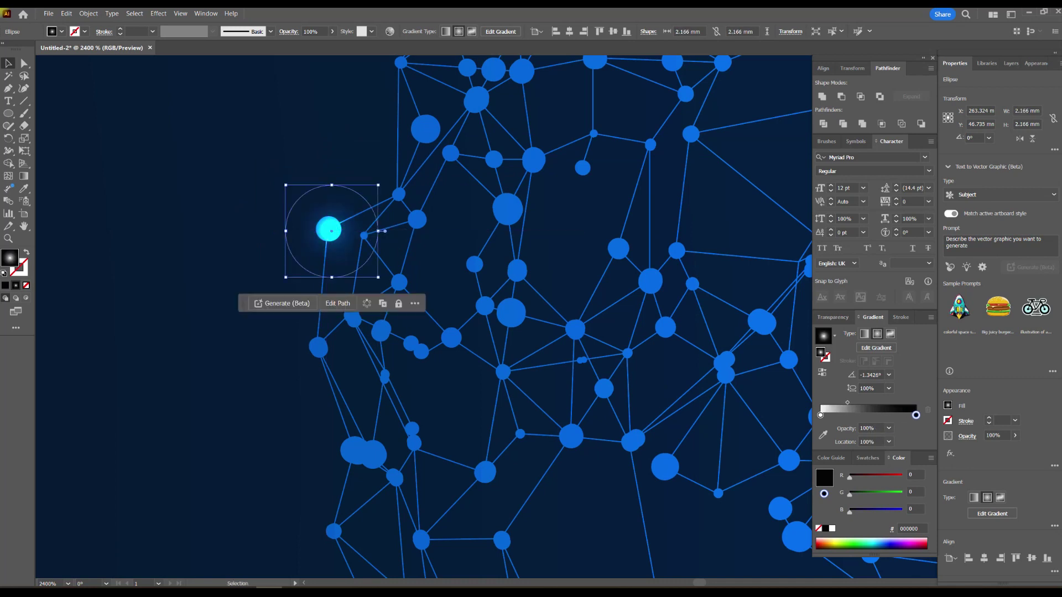
pyautogui.moveTo(847, 403); pyautogui.dragTo(871, 403)
pyautogui.scroll(2, 378, 239)
pyautogui.moveTo(286, 224); pyautogui.dragTo(371, 152)
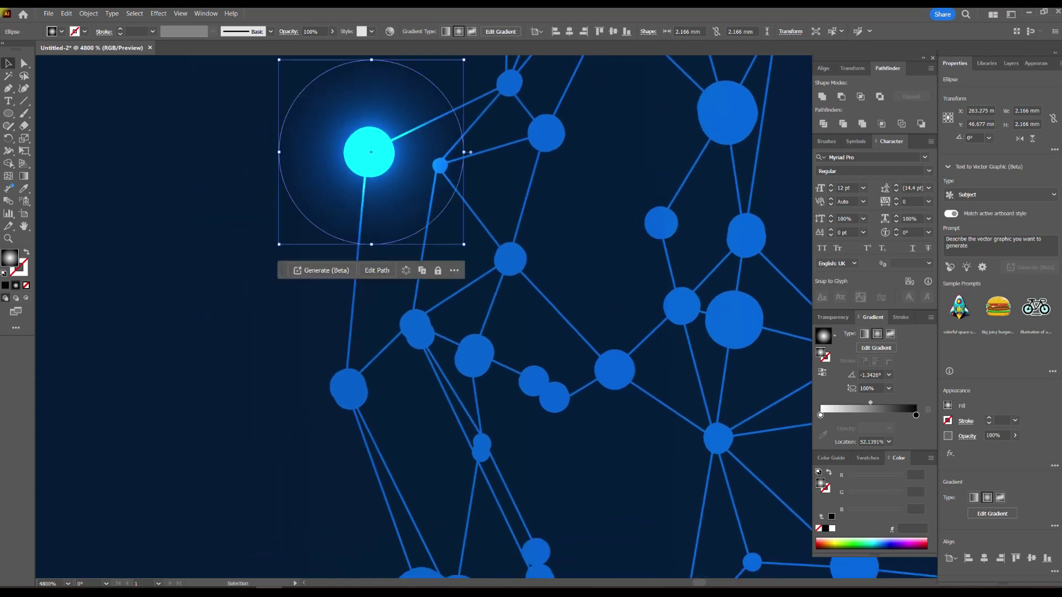
pyautogui.moveTo(916, 414); pyautogui.dragTo(896, 415)
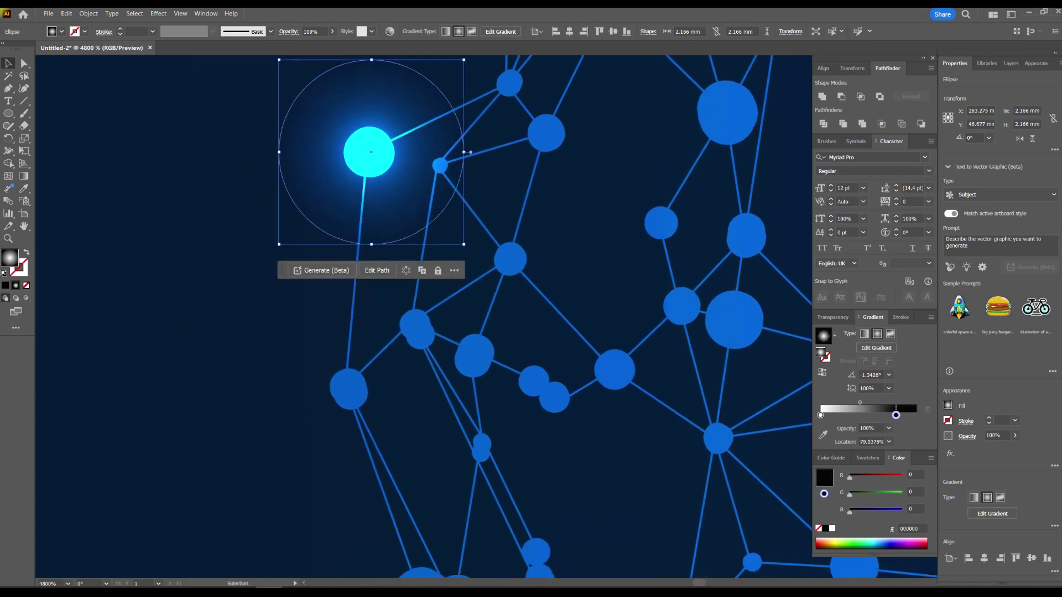
# Step: Place copies of the glow circle on five further nodes of the sphere
pyautogui.scroll(-2, 401, 176)
pyautogui.moveTo(402, 159); pyautogui.dragTo(287, 263)
pyautogui.moveTo(288, 263); pyautogui.dragTo(375, 270)
pyautogui.moveTo(375, 270); pyautogui.dragTo(463, 234)
pyautogui.moveTo(463, 232); pyautogui.dragTo(556, 307)
pyautogui.moveTo(556, 307); pyautogui.dragTo(524, 356)
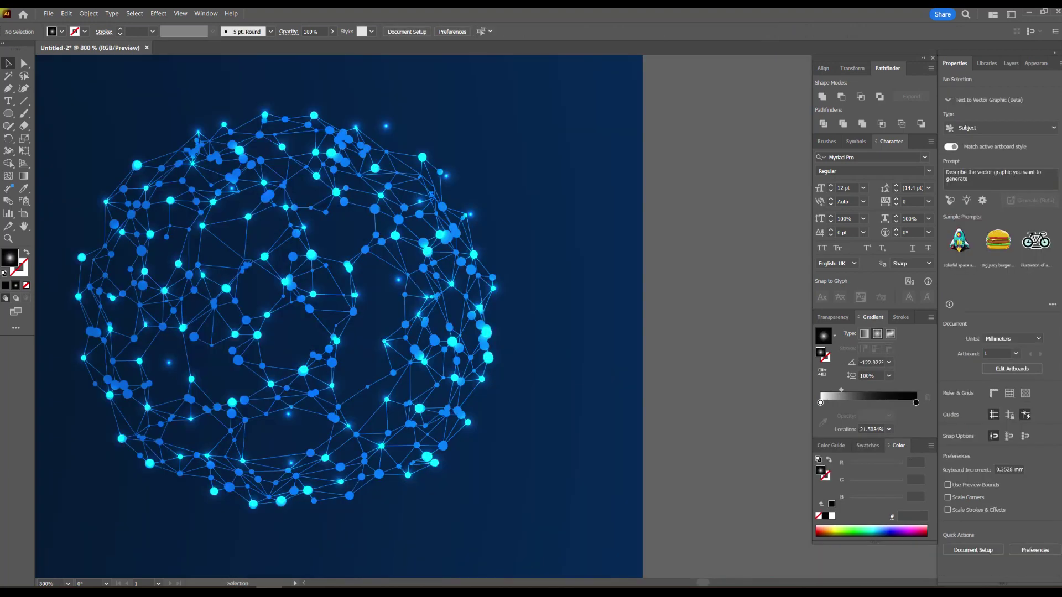
# Step: Examine how the grouped glow circles are distributed over the sphere's nodes
pyautogui.moveTo(259, 285); pyautogui.dragTo(398, 300)
pyautogui.scroll(2, 399, 301)
pyautogui.scroll(-1, 481, 271)
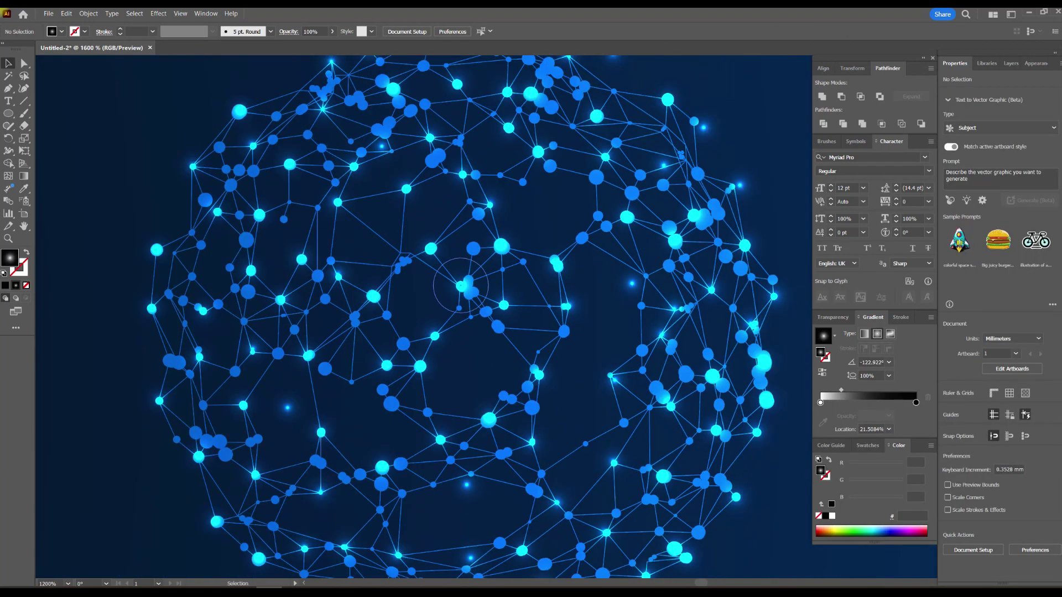
pyautogui.click(480, 272)
pyautogui.scroll(-1, 477, 277)
pyautogui.moveTo(480, 281); pyautogui.dragTo(382, 294)
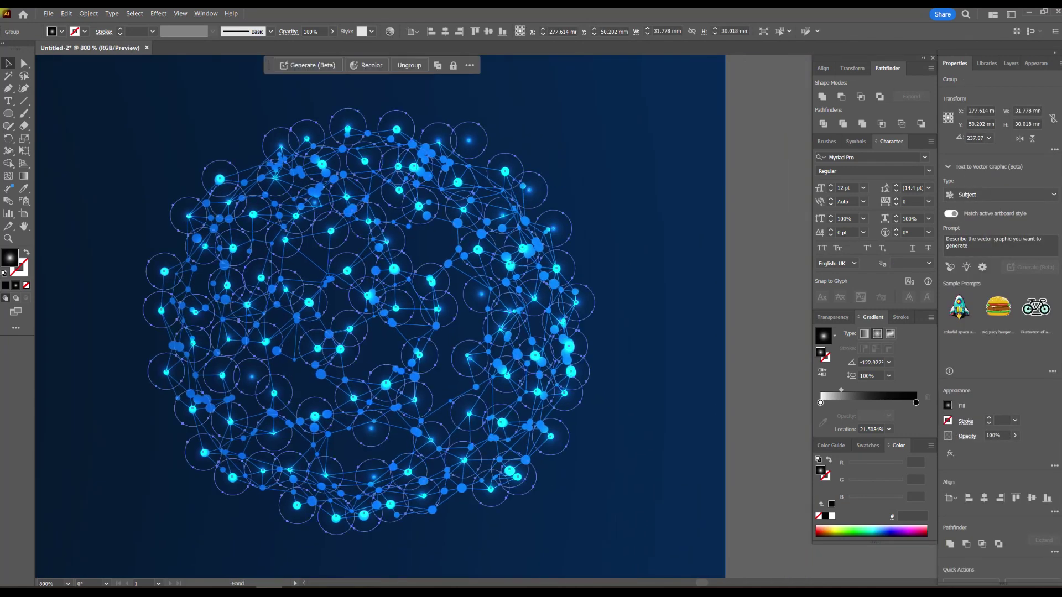
pyautogui.hotkey('ctrl', 'shift', 'a')
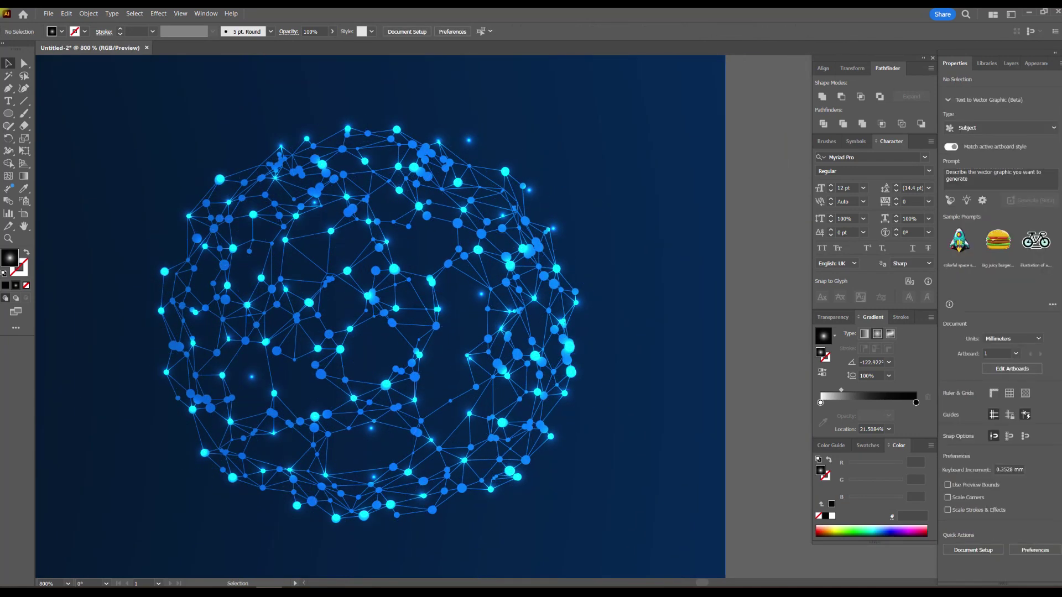
# Step: Start a text column of numbers beside the artboard with 524, 56 and 455 on separate lines
pyautogui.moveTo(476, 288); pyautogui.dragTo(316, 323)
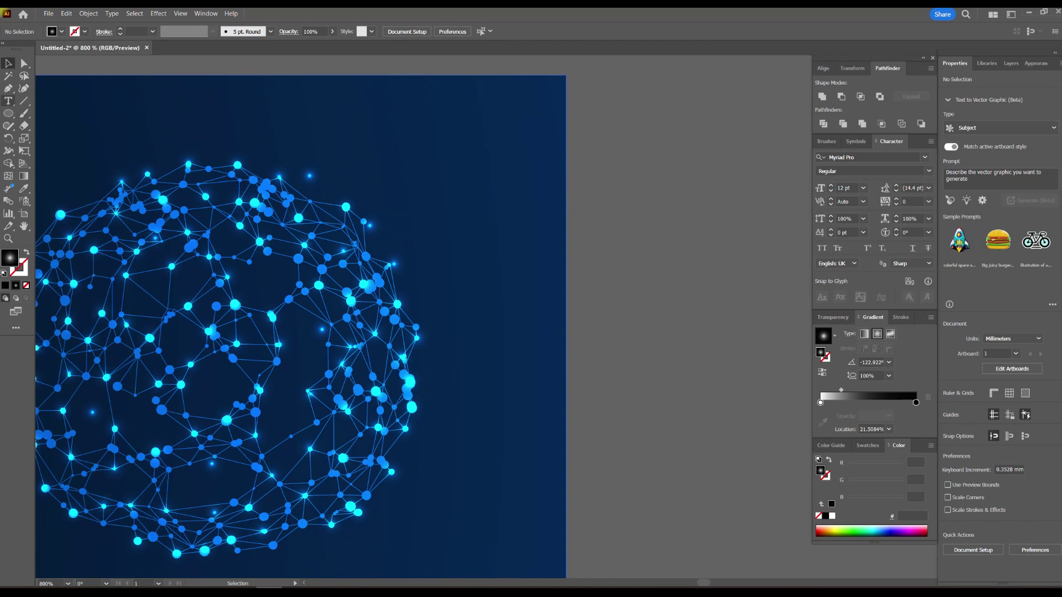
pyautogui.click(9, 101)
pyautogui.click(619, 245)
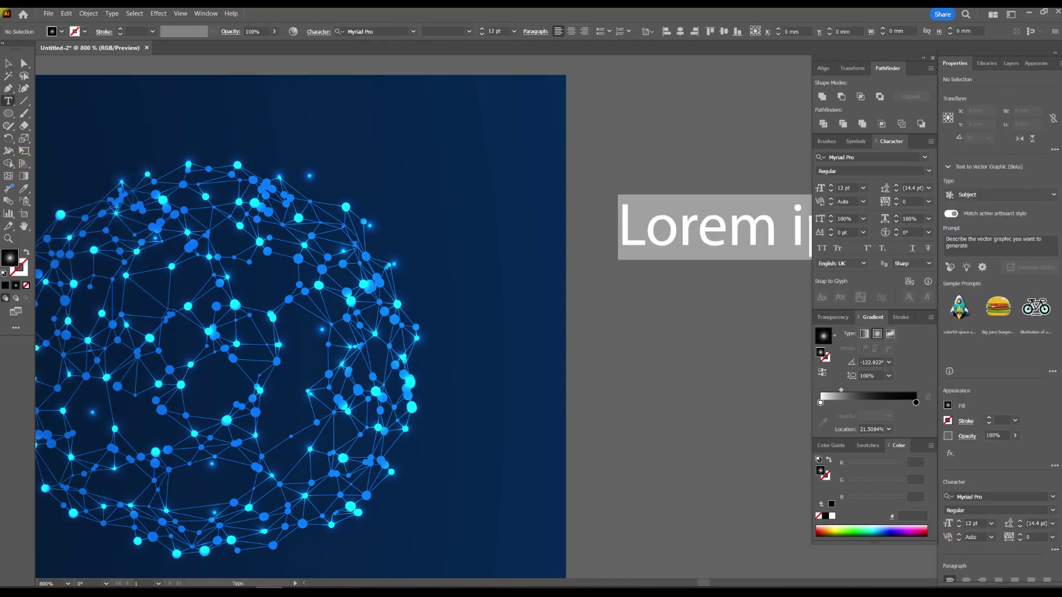
pyautogui.write('524')
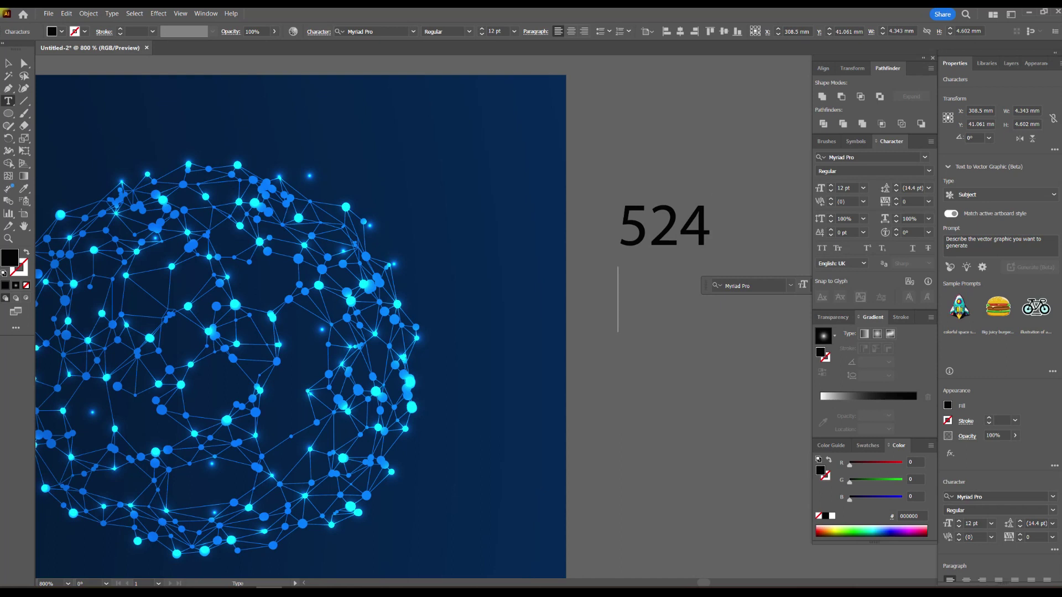
pyautogui.press('Return')
pyautogui.write('56')
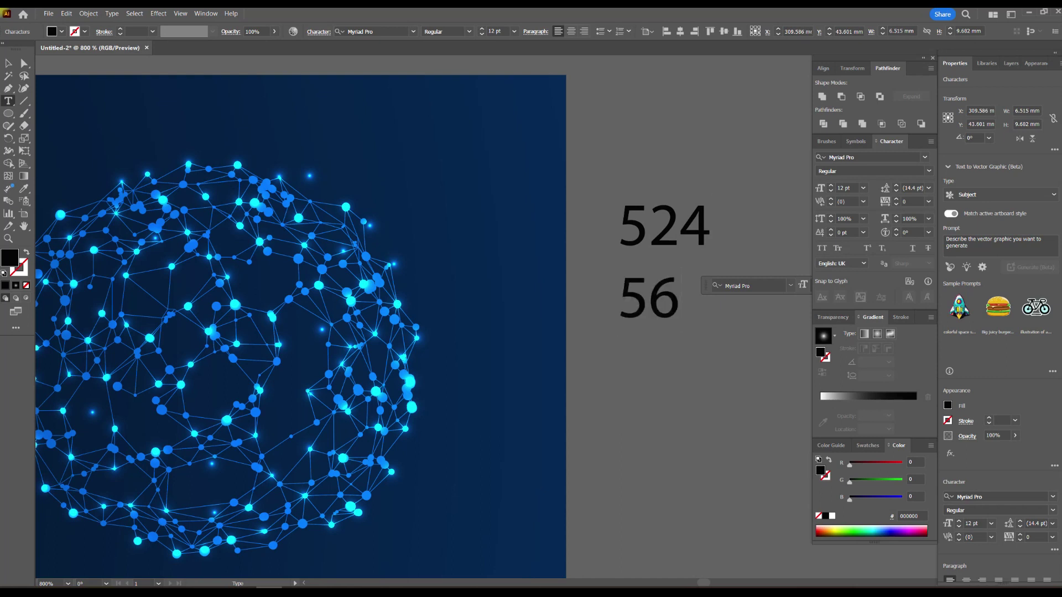
pyautogui.press('Return')
pyautogui.write('455')
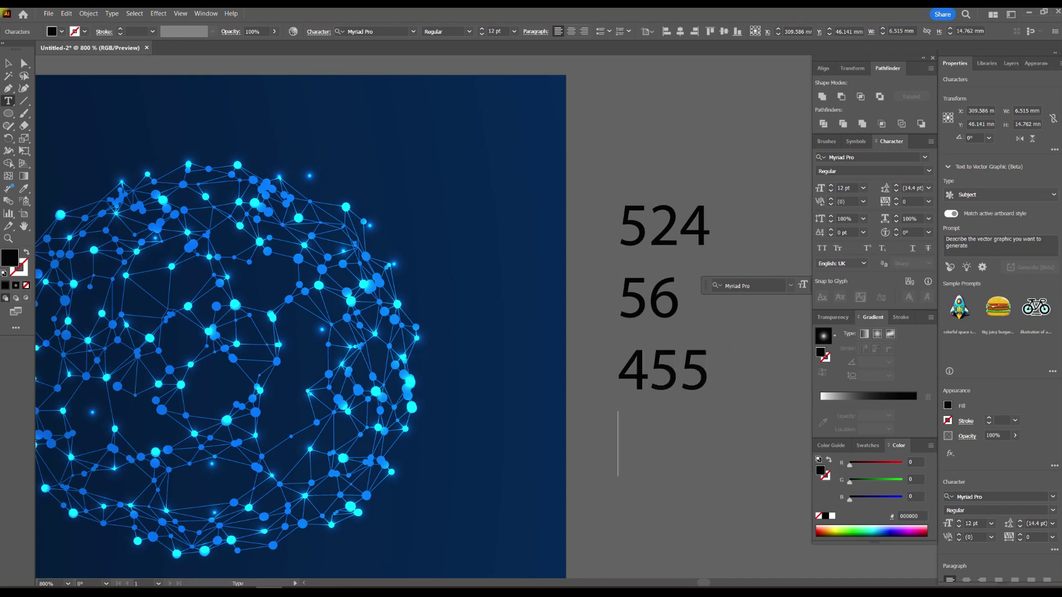
# Step: Continue the number column with 87, 698, 965, 631, 12, 54, 741 and 524, one per line
pyautogui.hscroll(2, 656, 326)
pyautogui.scroll(-2, 657, 326)
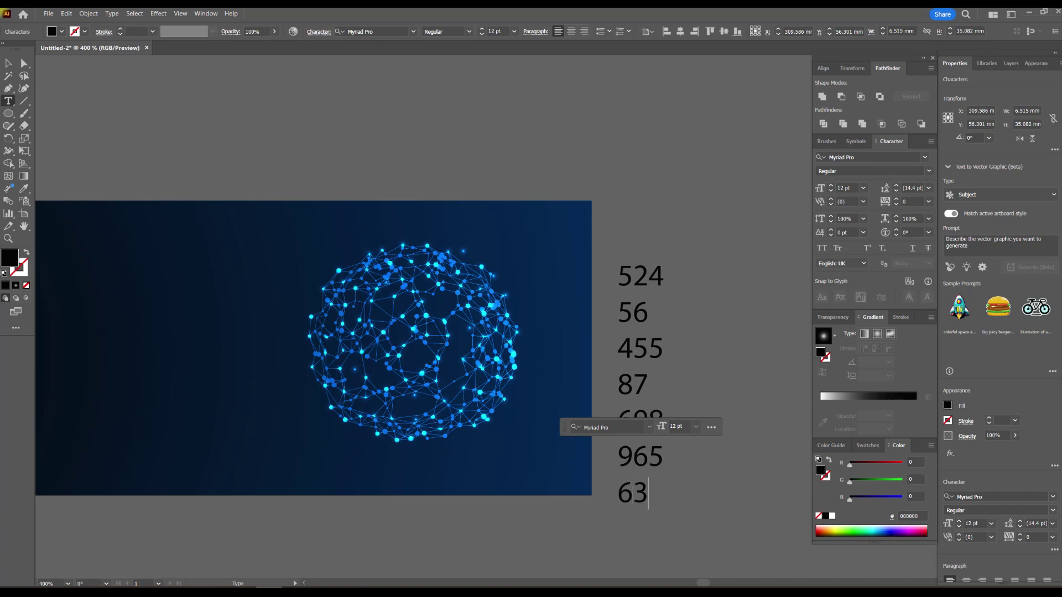
pyautogui.press('Return')
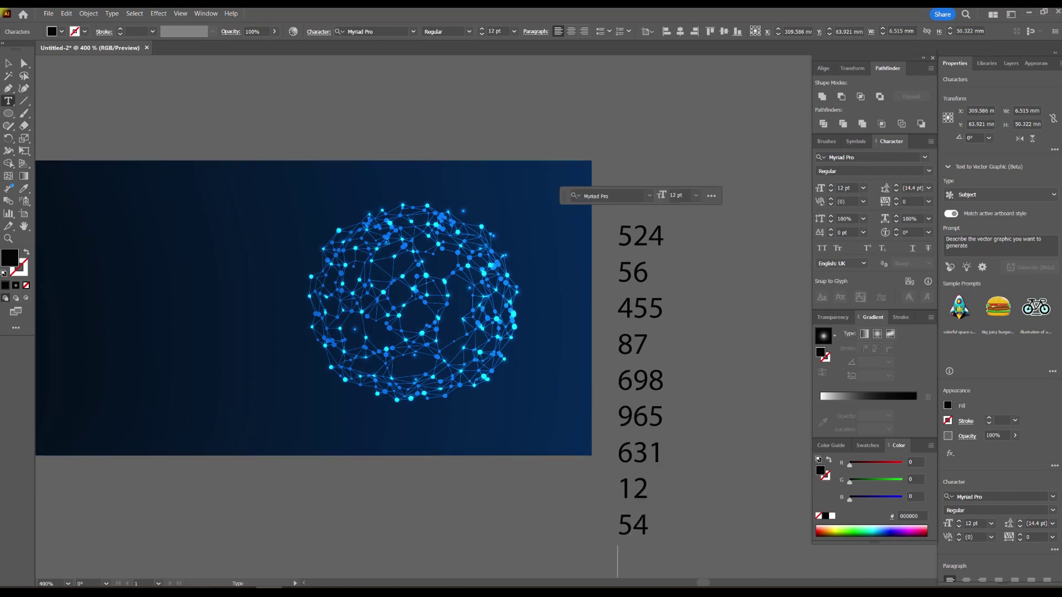
pyautogui.scroll(-4, 424, 319)
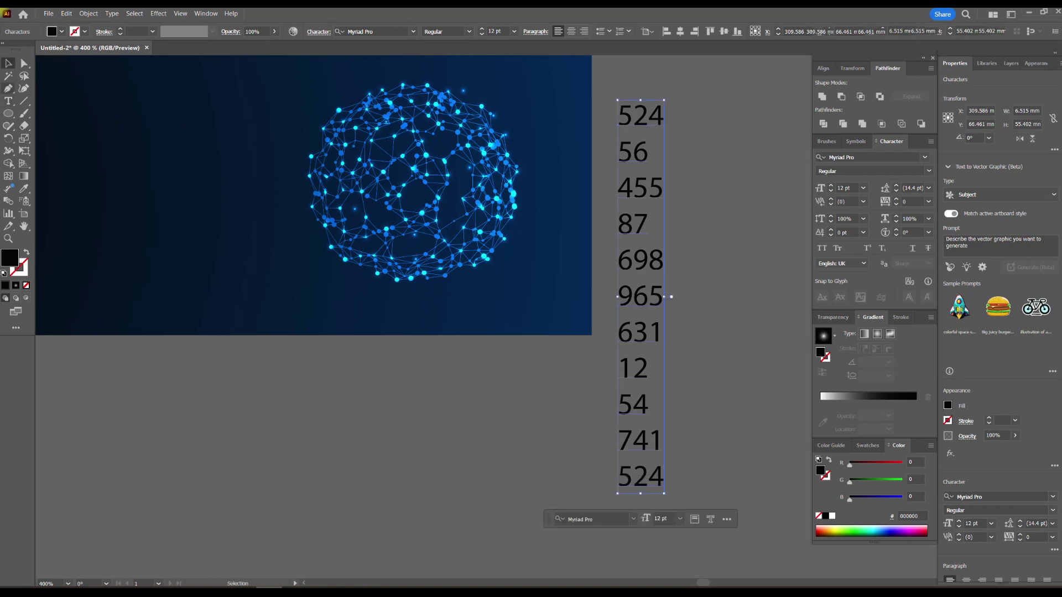
pyautogui.press('Escape')
# Step: Set the font of the number column to Gobold
pyautogui.moveTo(671, 296); pyautogui.dragTo(160, 323)
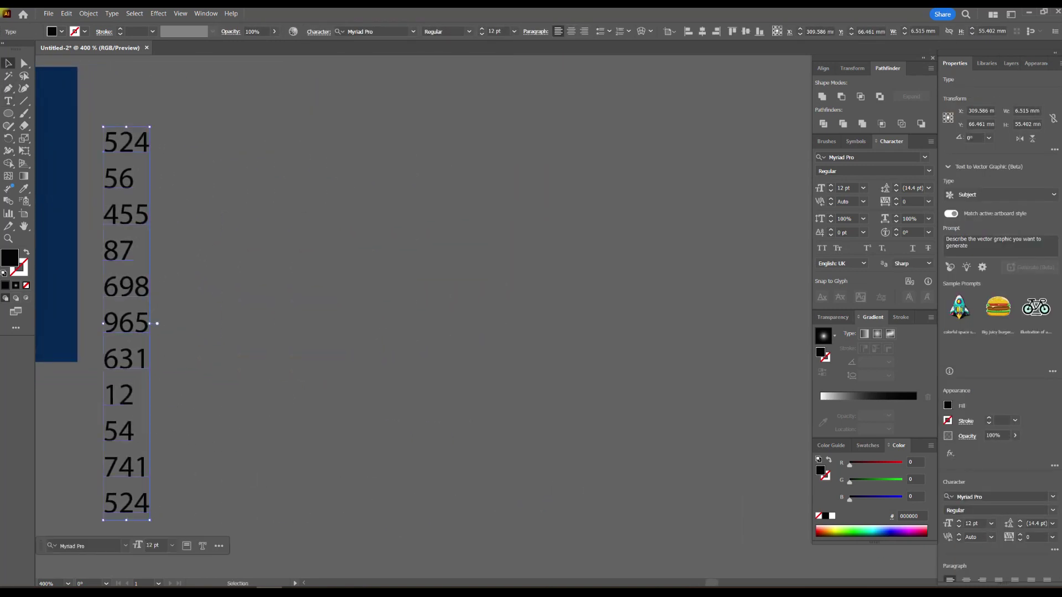
pyautogui.click(365, 31)
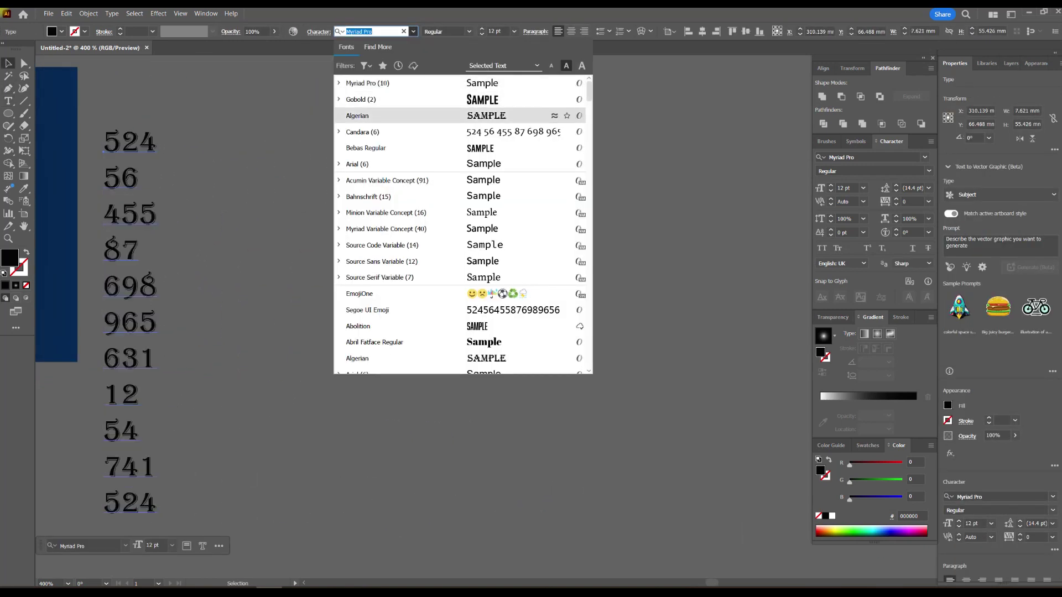
pyautogui.click(387, 99)
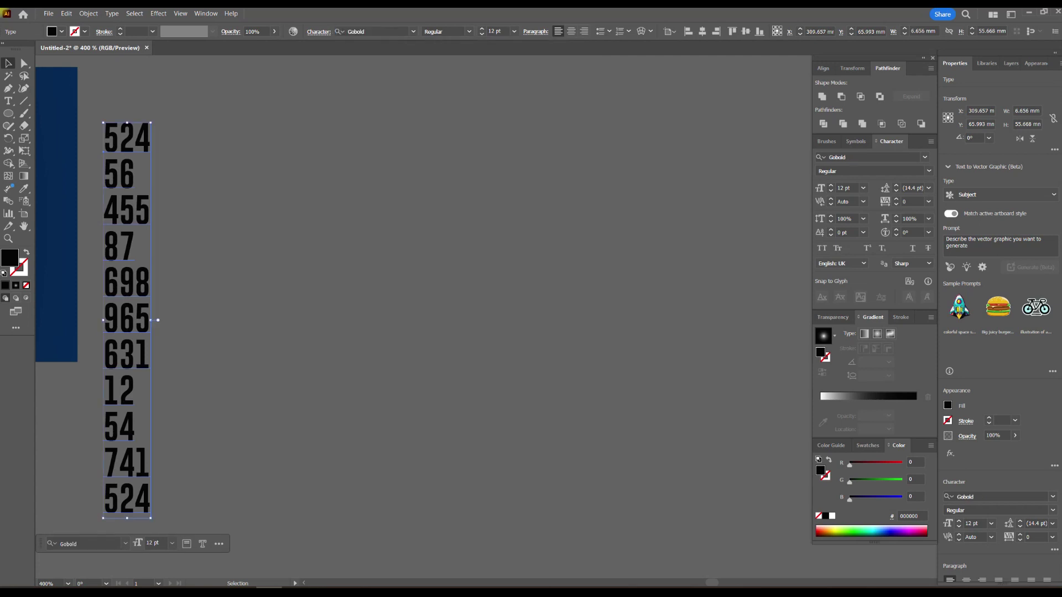
# Step: Convert the number column to outlines and ungroup the resulting digit shapes
pyautogui.rightClick(132, 219)
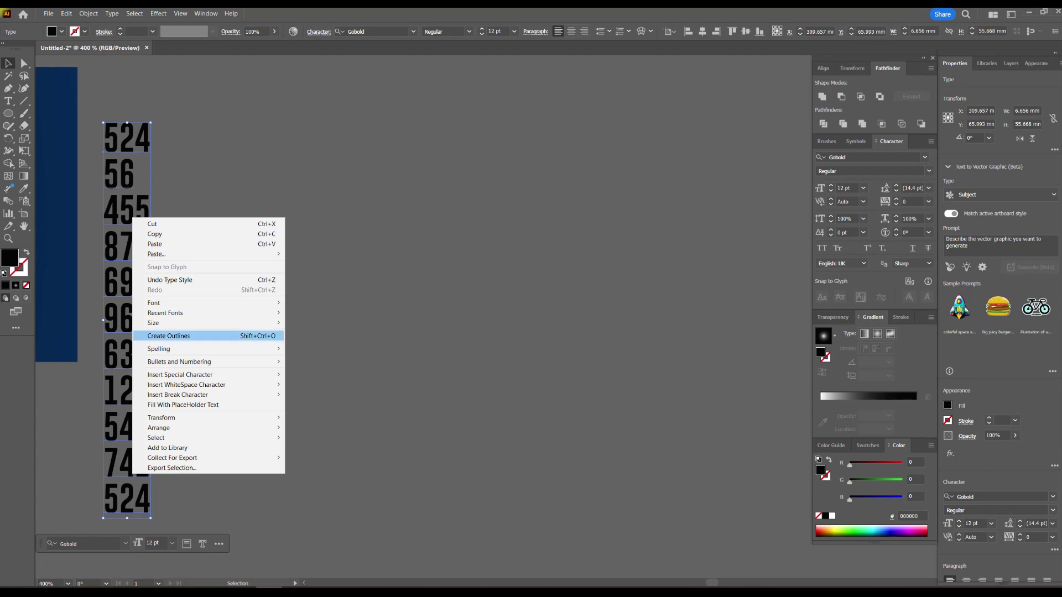
pyautogui.click(168, 335)
pyautogui.rightClick(129, 211)
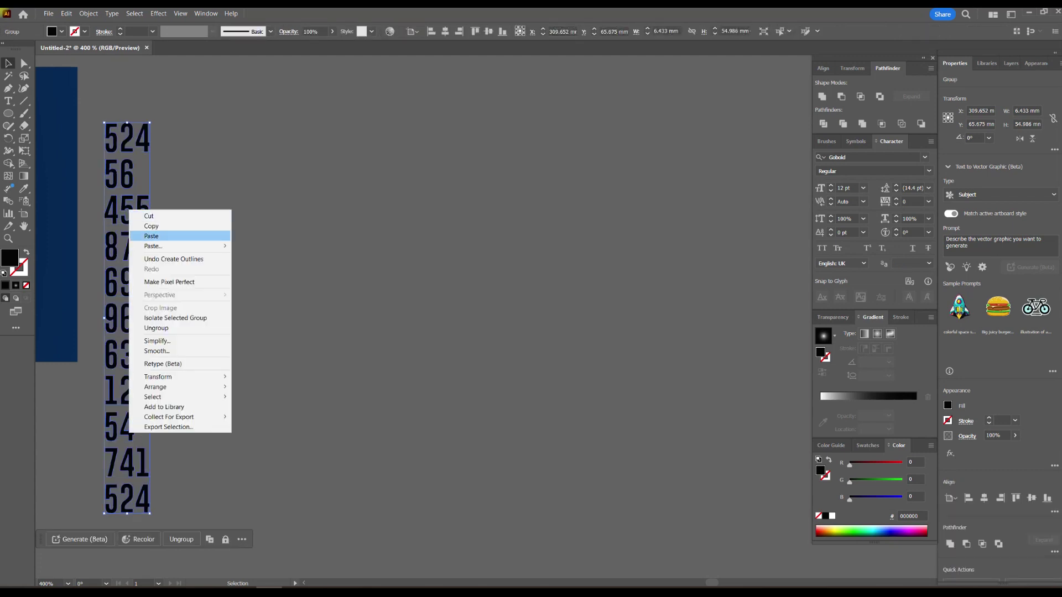
pyautogui.click(166, 328)
# Step: Group the digits of each number separately, from the uppermost 524 down to the last 524
pyautogui.click(127, 138)
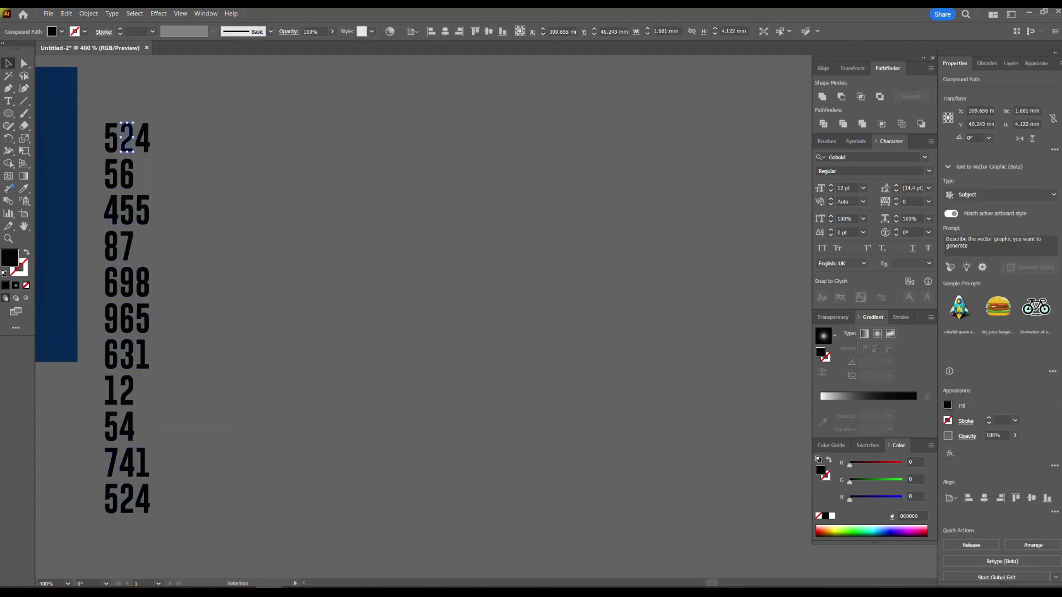
pyautogui.click(113, 136)
pyautogui.rightClick(112, 131)
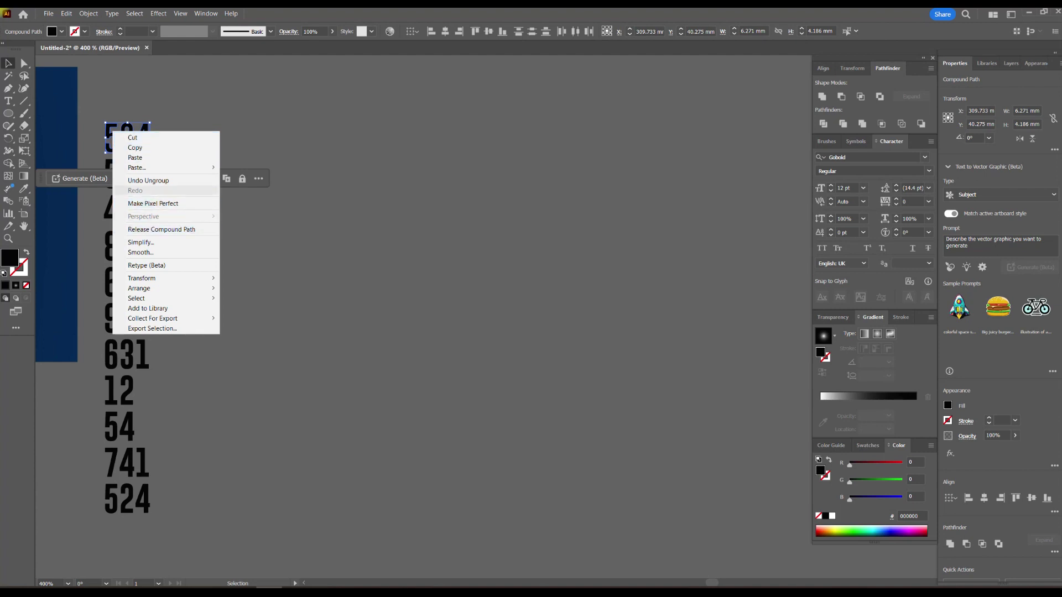
pyautogui.click(277, 149)
pyautogui.click(144, 131)
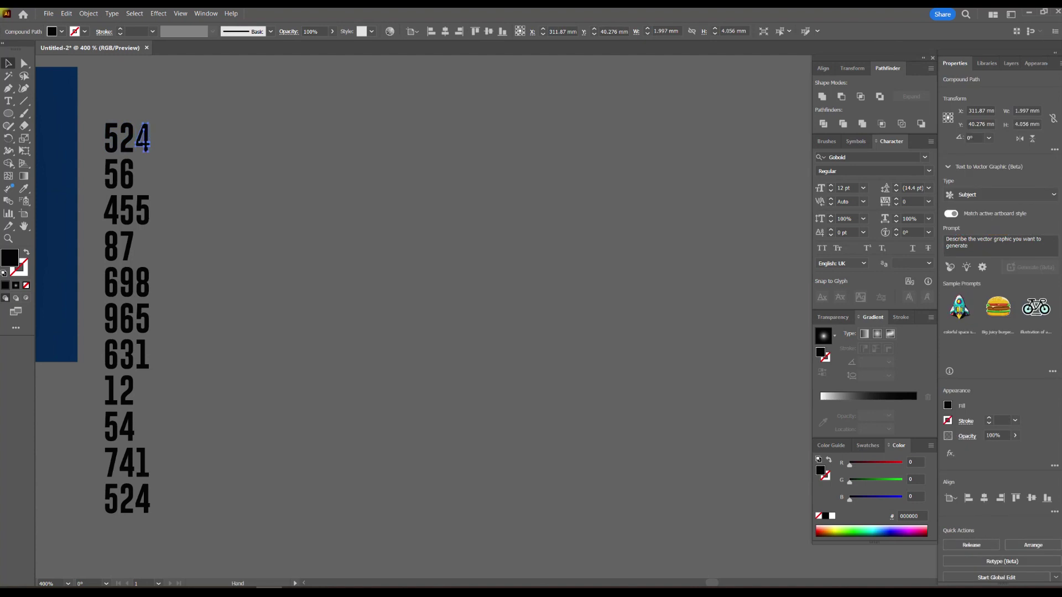
pyautogui.moveTo(144, 130); pyautogui.dragTo(224, 148)
pyautogui.scroll(2, 223, 150)
pyautogui.moveTo(135, 125); pyautogui.dragTo(238, 183)
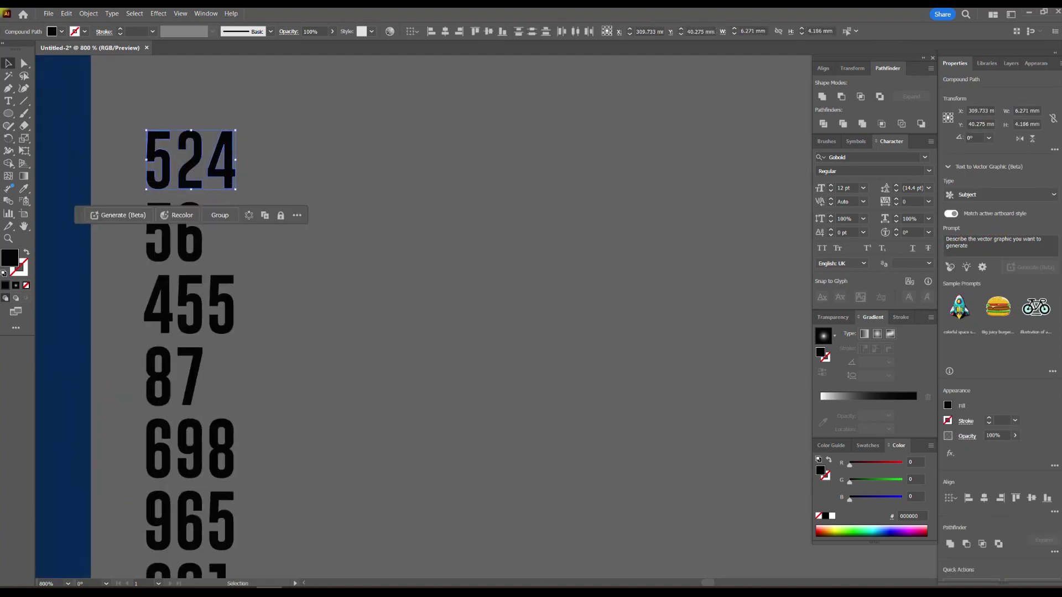
pyautogui.click(89, 13)
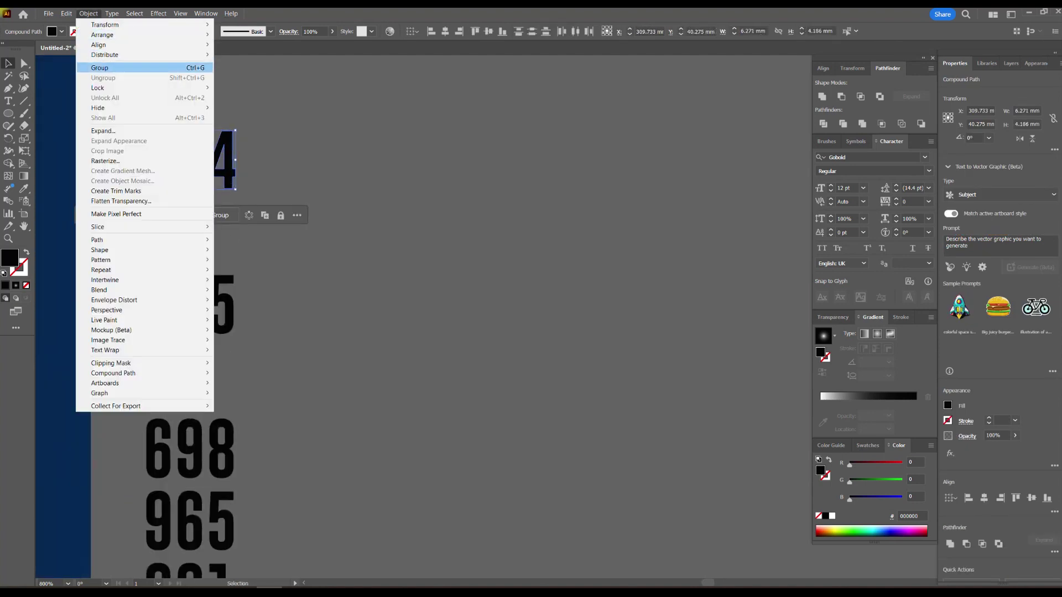
pyautogui.click(100, 67)
pyautogui.click(298, 149)
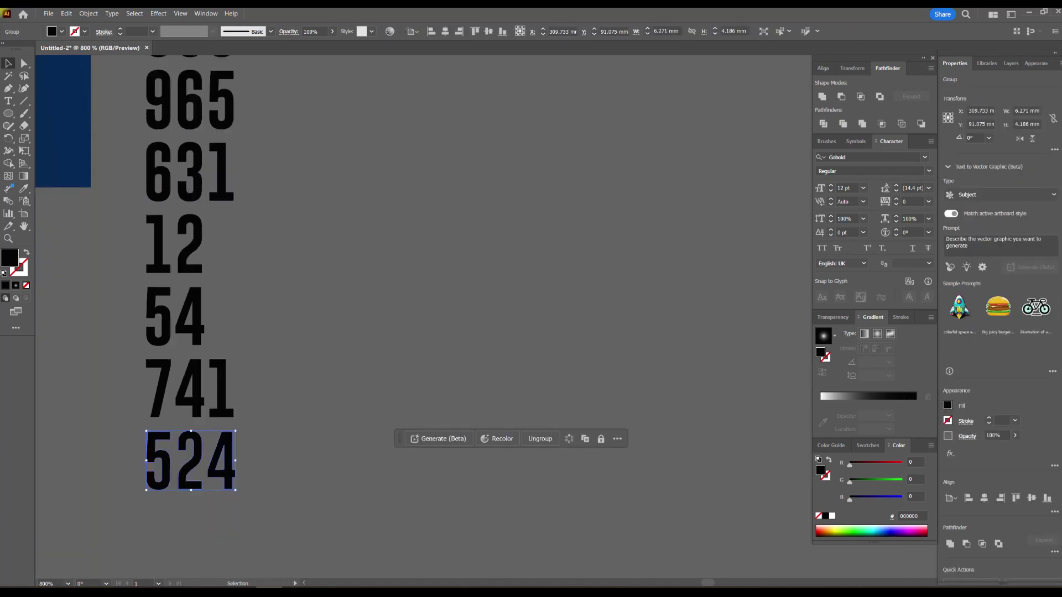
pyautogui.scroll(-4, 233, 326)
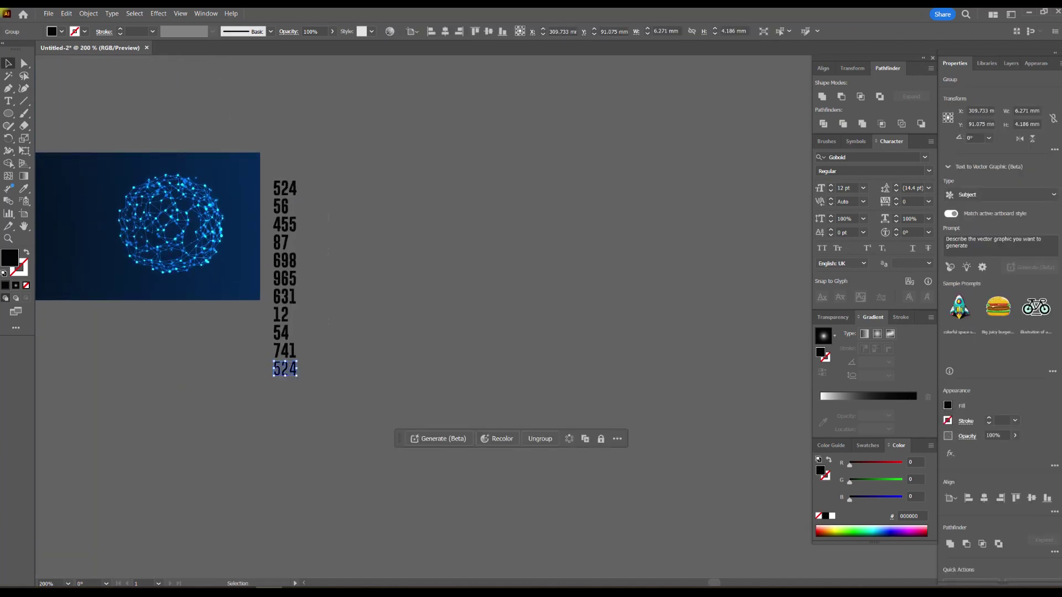
# Step: Fill all the numbers white, shrink the column to about 1.5 × 12.9 mm and place it on the background beside the sphere
pyautogui.hotkey('ctrl', 'a')
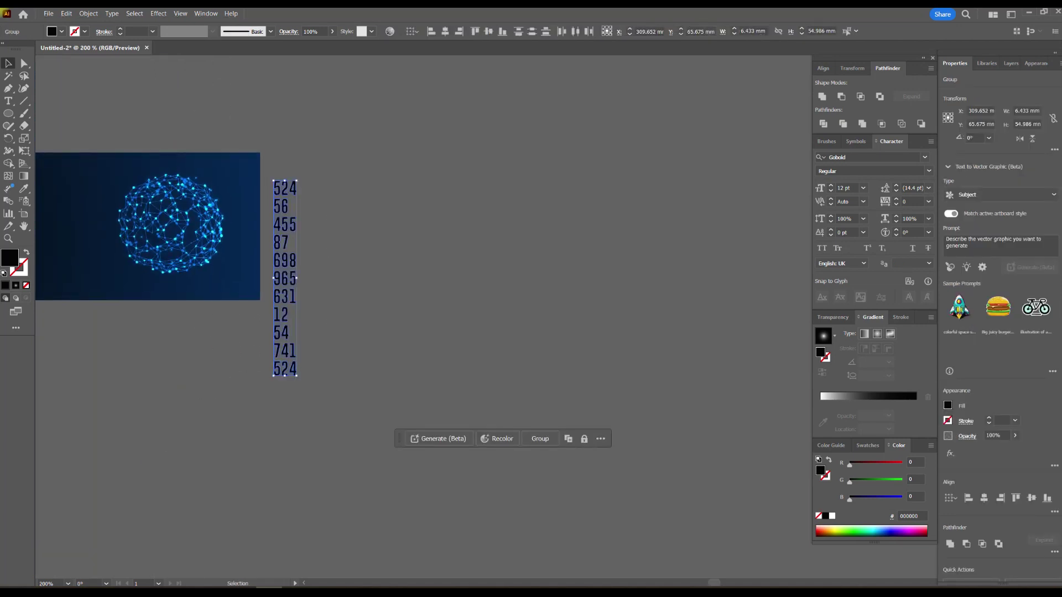
pyautogui.click(832, 516)
pyautogui.moveTo(285, 376); pyautogui.dragTo(372, 217)
pyautogui.scroll(4, 280, 199)
pyautogui.scroll(3, 371, 217)
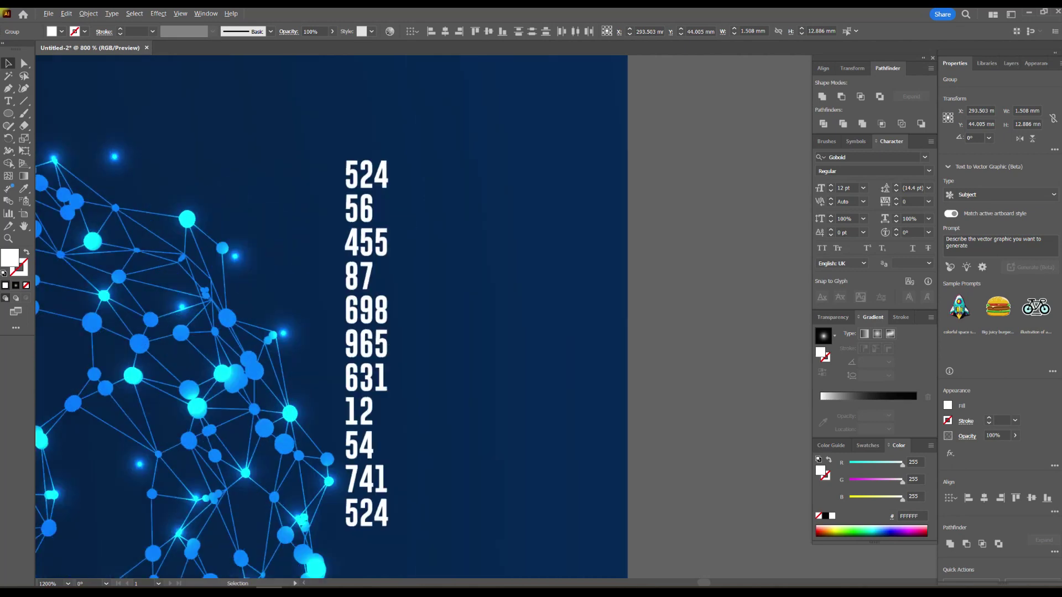
# Step: Shrink the number column further to about 0.4 × 3.5 mm near the sphere's outer nodes
pyautogui.moveTo(365, 176); pyautogui.dragTo(429, 239)
pyautogui.scroll(2, 382, 407)
pyautogui.click(430, 239)
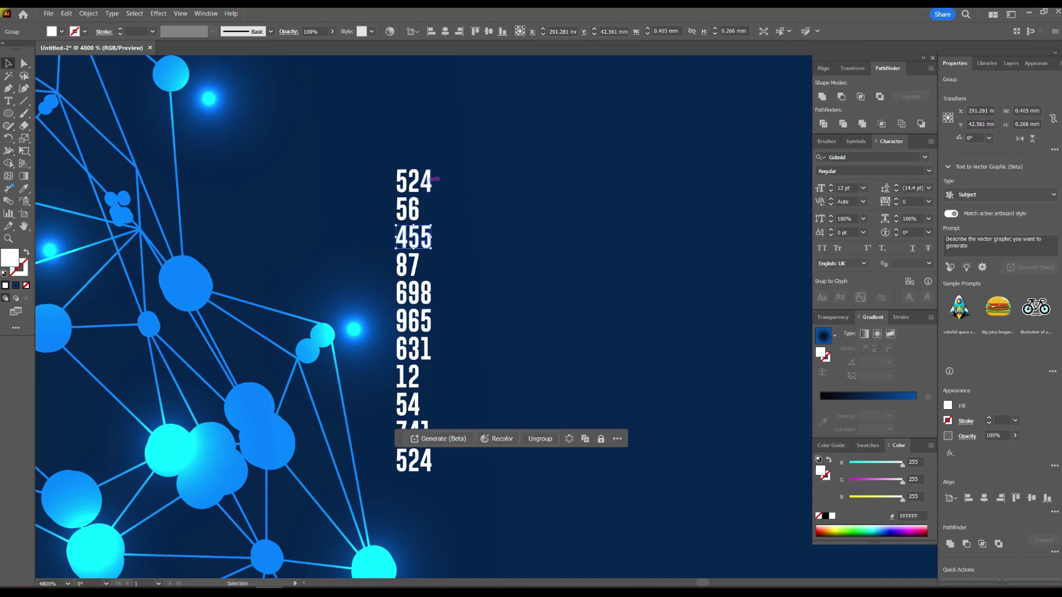
# Step: Select all the numbers in outline view, leaving out the glow circle, and group them back in preview
pyautogui.hotkey('ctrl', 'y')
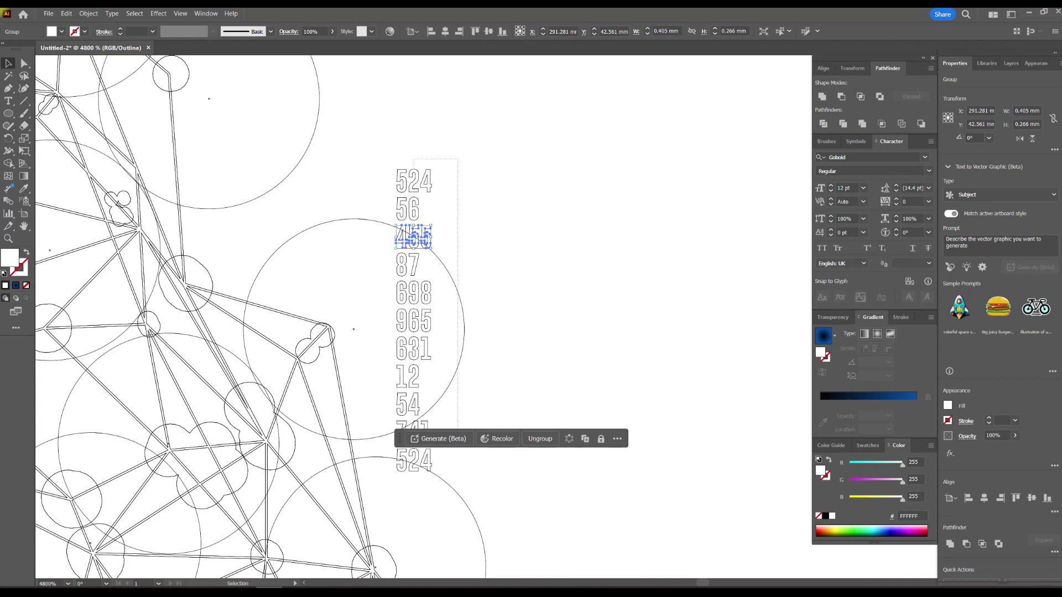
pyautogui.moveTo(409, 472); pyautogui.dragTo(408, 472)
pyautogui.moveTo(522, 275); pyautogui.dragTo(461, 339)
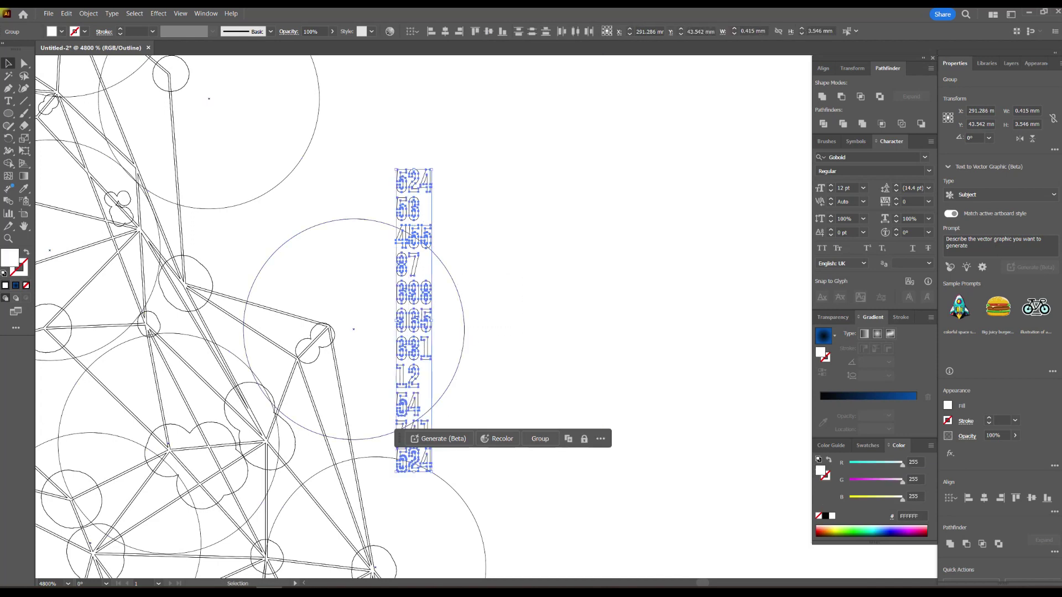
pyautogui.hotkey('ctrl', 'y')
pyautogui.press('v')
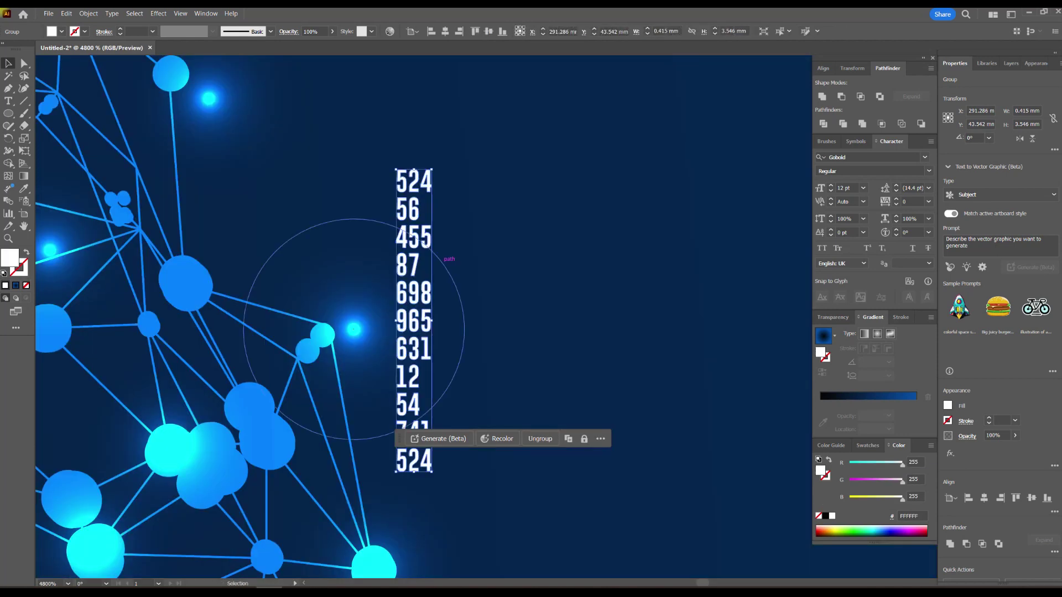
# Step: Set the number group's blend mode to Overlay
pyautogui.hotkey('ctrl', '-')
pyautogui.click(833, 318)
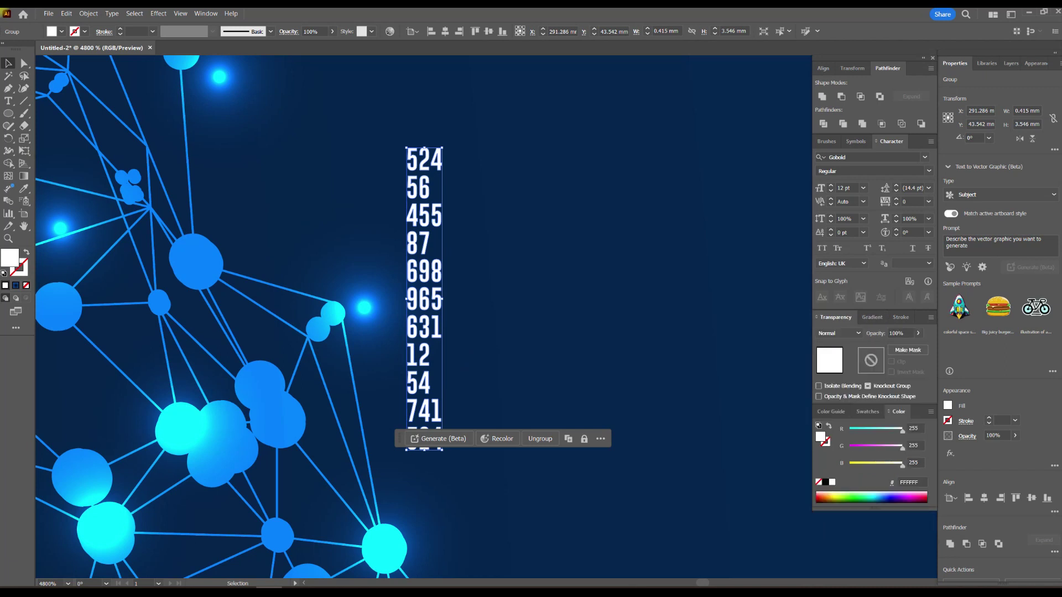
pyautogui.click(839, 334)
pyautogui.click(837, 433)
pyautogui.click(575, 265)
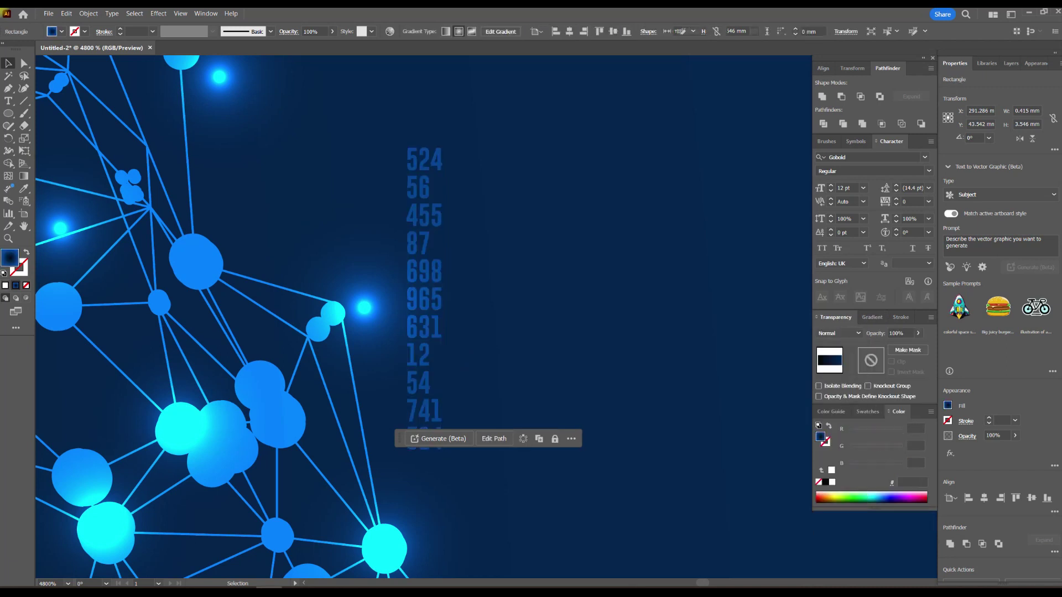
# Step: Duplicate and move the small numbers inside their group, scattering them beside the nodes around the sphere's edge
pyautogui.doubleClick(436, 155)
pyautogui.moveTo(435, 155); pyautogui.dragTo(258, 224)
pyautogui.moveTo(265, 227); pyautogui.dragTo(451, 400)
pyautogui.moveTo(612, 362); pyautogui.dragTo(427, 207)
pyautogui.moveTo(618, 384); pyautogui.dragTo(325, 123)
pyautogui.moveTo(498, 387); pyautogui.dragTo(341, 189)
pyautogui.moveTo(456, 214); pyautogui.dragTo(371, 249)
pyautogui.moveTo(406, 265); pyautogui.dragTo(353, 141)
pyautogui.moveTo(416, 120); pyautogui.dragTo(421, 376)
pyautogui.moveTo(418, 148); pyautogui.dragTo(518, 479)
pyautogui.moveTo(519, 479); pyautogui.dragTo(434, 382)
pyautogui.moveTo(318, 79); pyautogui.dragTo(522, 433)
pyautogui.moveTo(362, 82); pyautogui.dragTo(346, 148)
pyautogui.scroll(-1, 683, 404)
pyautogui.moveTo(688, 474); pyautogui.dragTo(237, 83)
pyautogui.moveTo(497, 415); pyautogui.dragTo(295, 165)
pyautogui.moveTo(489, 262); pyautogui.dragTo(513, 317)
pyautogui.moveTo(430, 79); pyautogui.dragTo(468, 397)
pyautogui.click(549, 272)
pyautogui.scroll(-1, 550, 272)
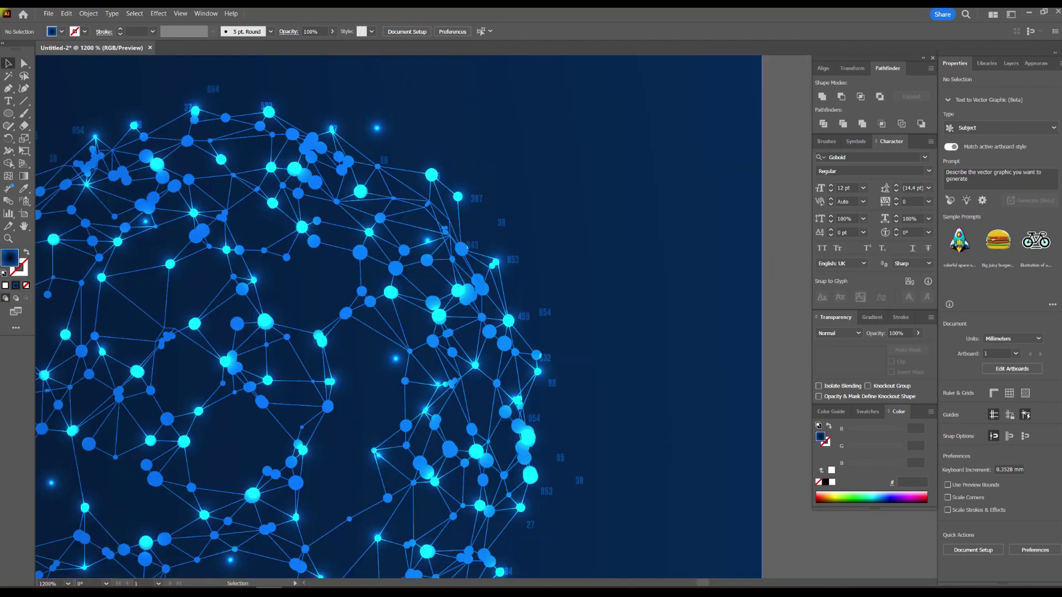
# Step: Copy the scattered number group and paste a duplicate in front of it to brighten the numbers
pyautogui.scroll(2, 513, 219)
pyautogui.click(490, 227)
pyautogui.rightClick(498, 228)
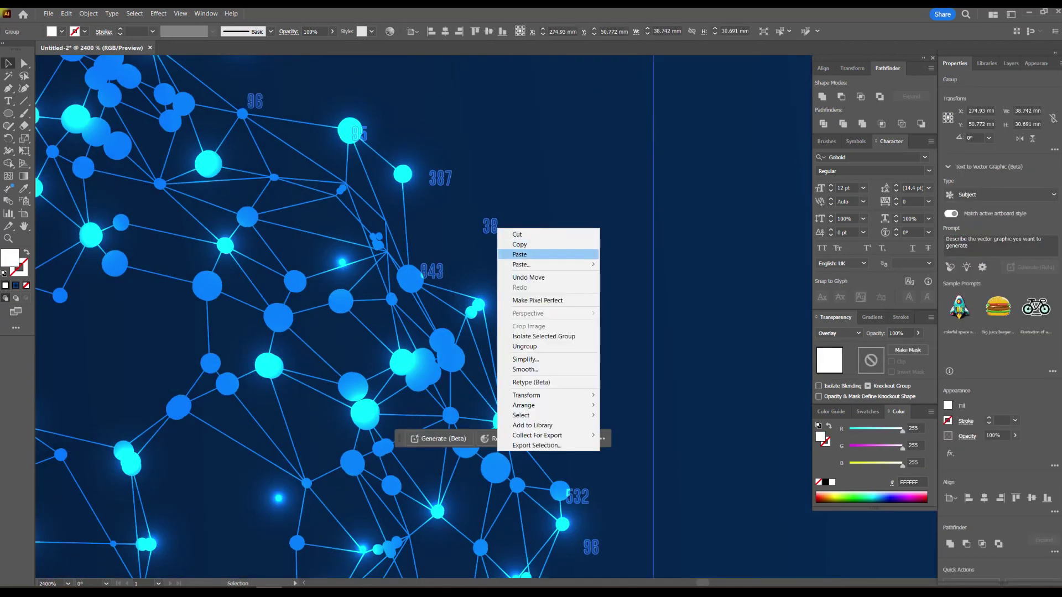
pyautogui.click(519, 254)
pyautogui.rightClick(493, 223)
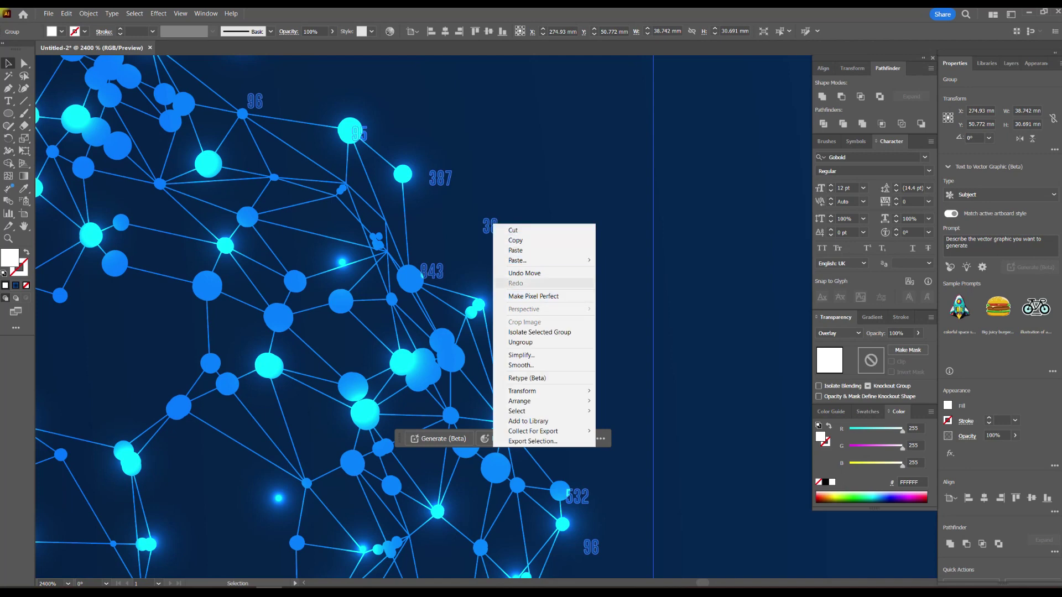
pyautogui.moveTo(547, 260)
pyautogui.click(627, 260)
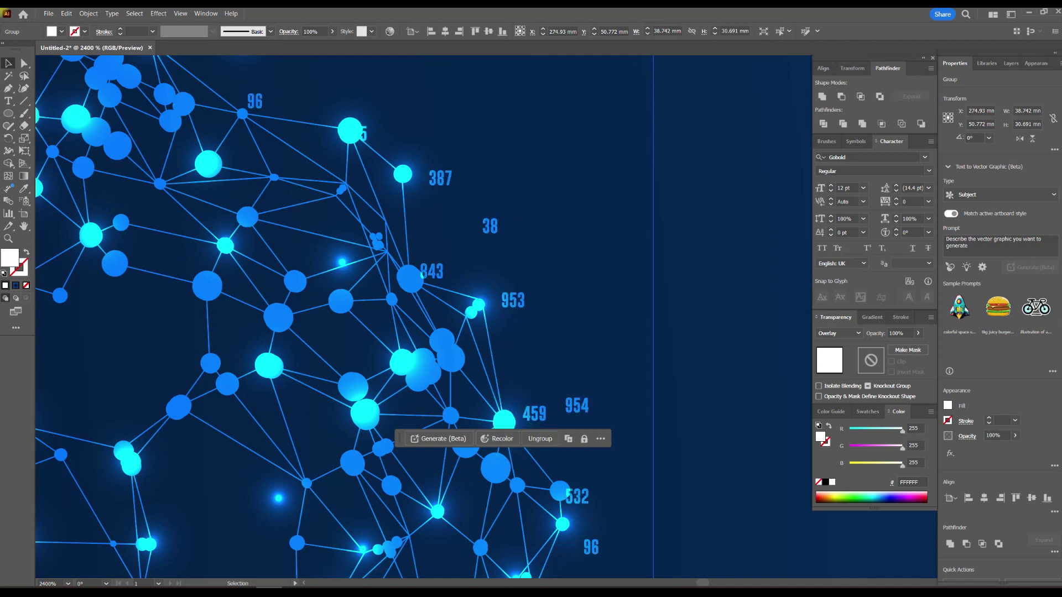
pyautogui.click(626, 260)
# Step: Copy the number group again and paste another duplicate in front to intensify the Overlay effect
pyautogui.click(448, 176)
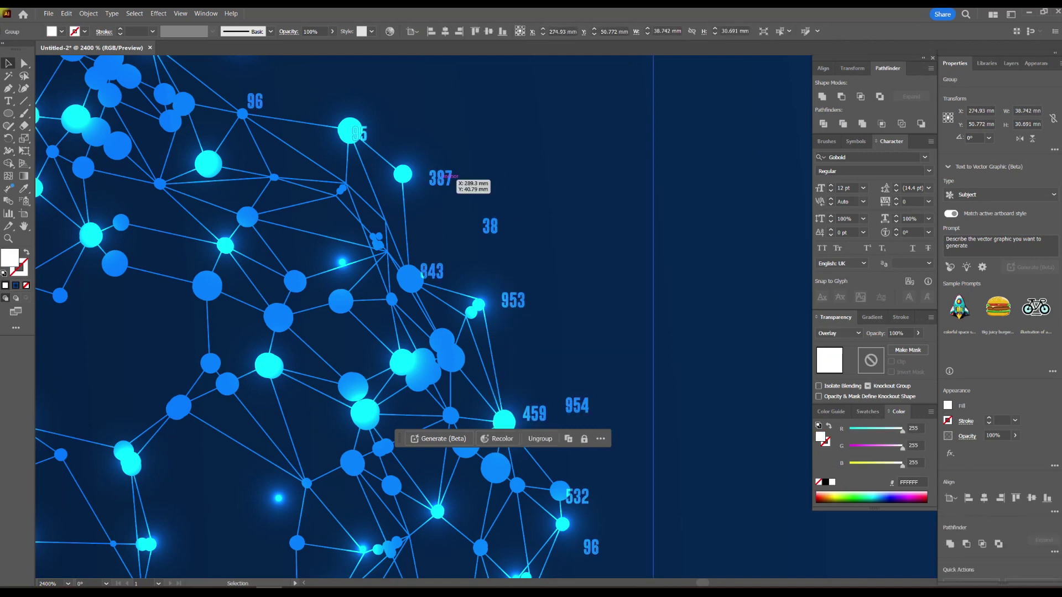
pyautogui.rightClick(441, 180)
pyautogui.click(464, 197)
pyautogui.rightClick(446, 177)
pyautogui.moveTo(486, 217)
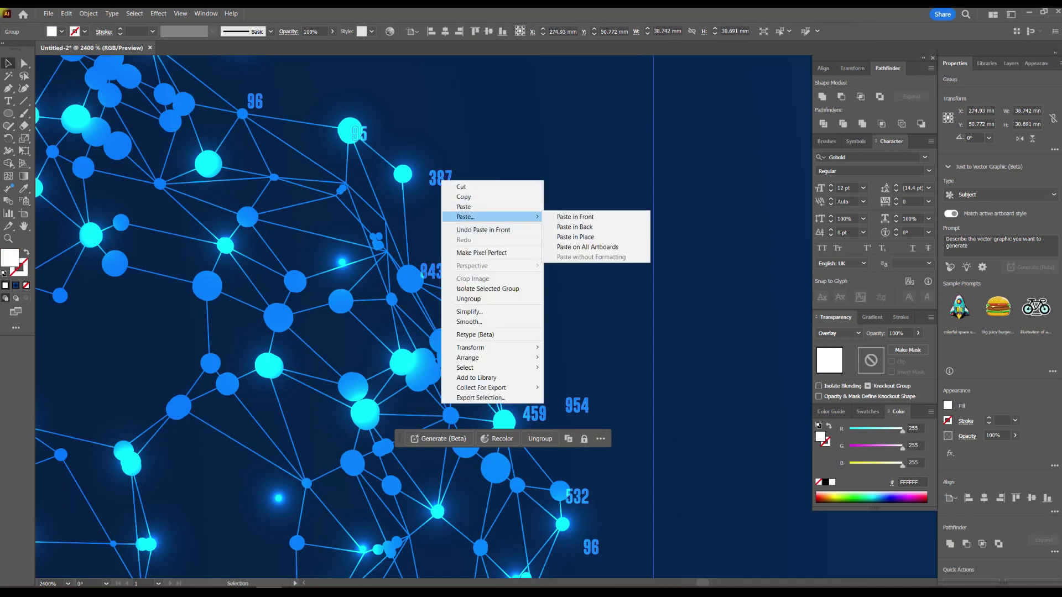
pyautogui.press('Escape')
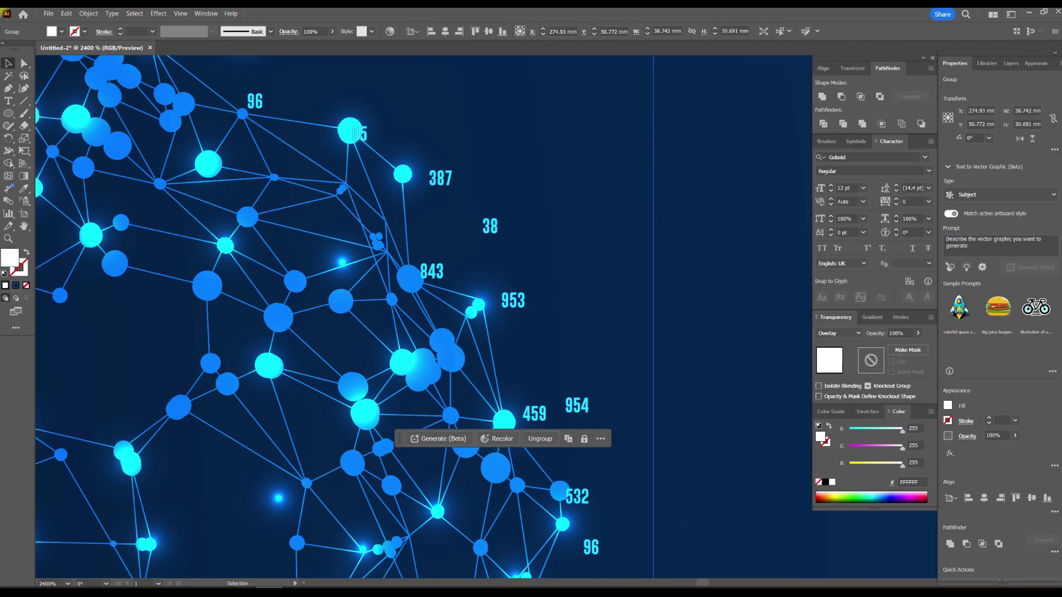
# Step: Enlarge the front duplicate of the number group to about 43.4 × 34.4 mm so it extends beyond the sphere
pyautogui.hotkey('ctrl', '0')
pyautogui.moveTo(587, 137); pyautogui.dragTo(620, 111)
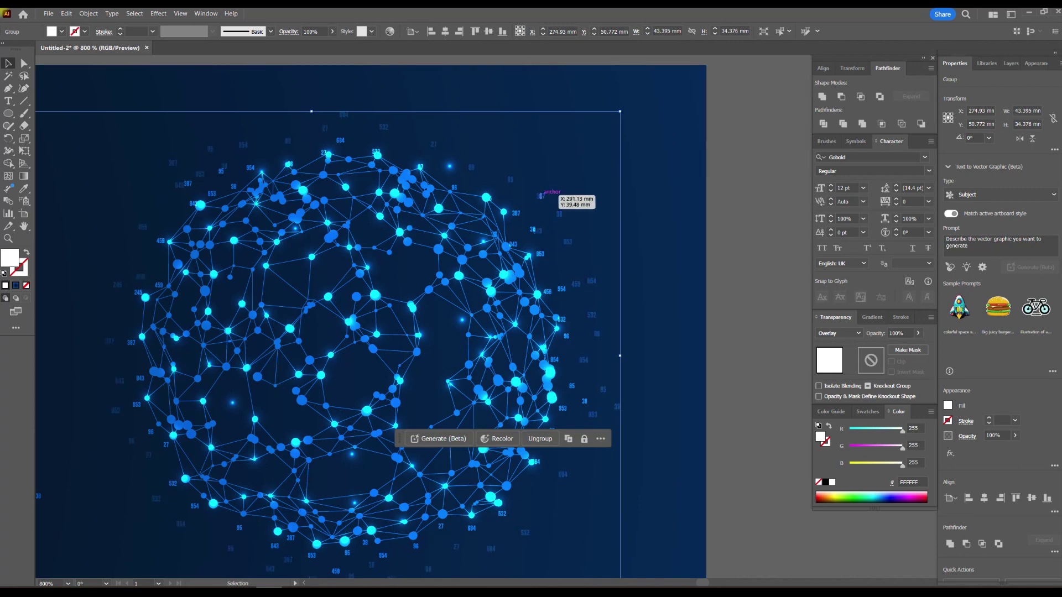
# Step: Isolate the enlarged number group and shuffle its numbers into irregular positions outside the sphere's upper-right edge
pyautogui.doubleClick(541, 197)
pyautogui.scroll(2, 539, 198)
pyautogui.moveTo(554, 233)
pyautogui.mouseDown()
pyautogui.moveTo(388, 127)
pyautogui.moveTo(333, 133)
pyautogui.moveTo(547, 238)
pyautogui.mouseUp()
pyautogui.click(355, 147)
pyautogui.moveTo(547, 238); pyautogui.dragTo(409, 162)
pyautogui.moveTo(505, 330); pyautogui.dragTo(322, 153)
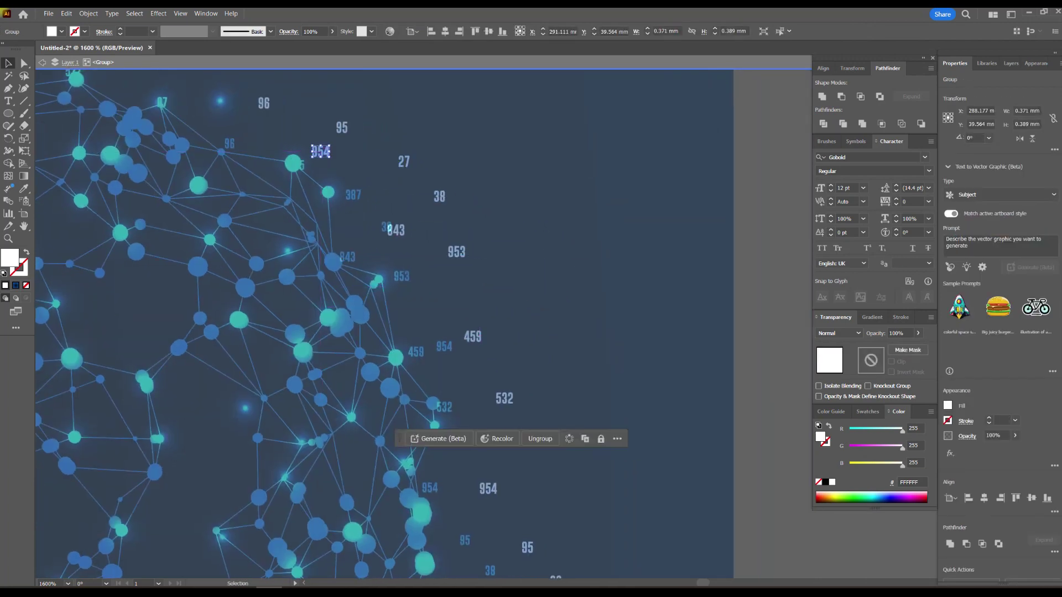
pyautogui.moveTo(395, 230); pyautogui.dragTo(514, 217)
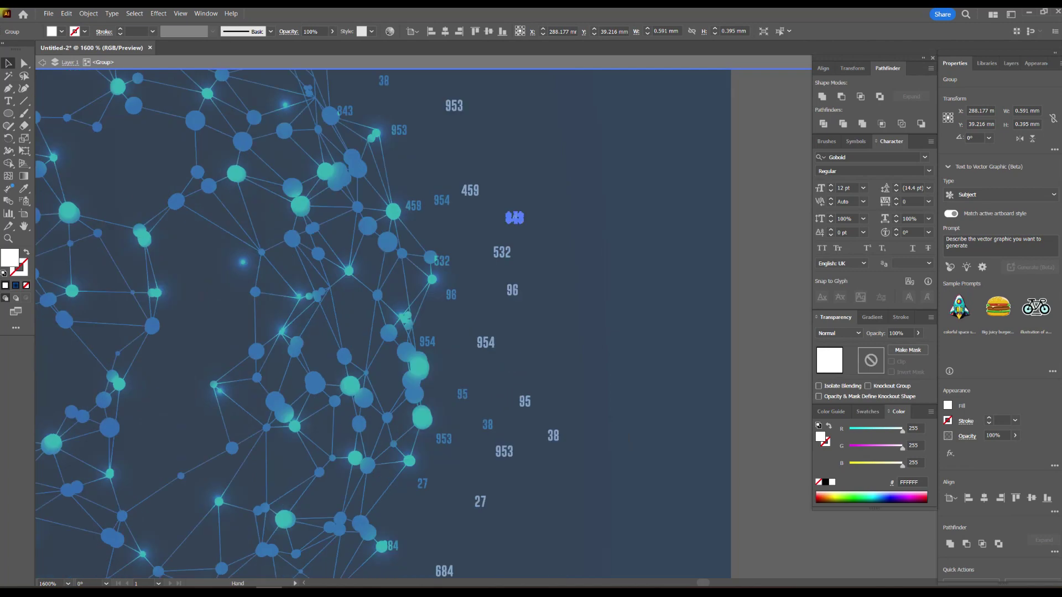
pyautogui.moveTo(512, 290); pyautogui.dragTo(488, 161)
pyautogui.moveTo(459, 104); pyautogui.dragTo(492, 292)
pyautogui.moveTo(504, 452); pyautogui.dragTo(545, 90)
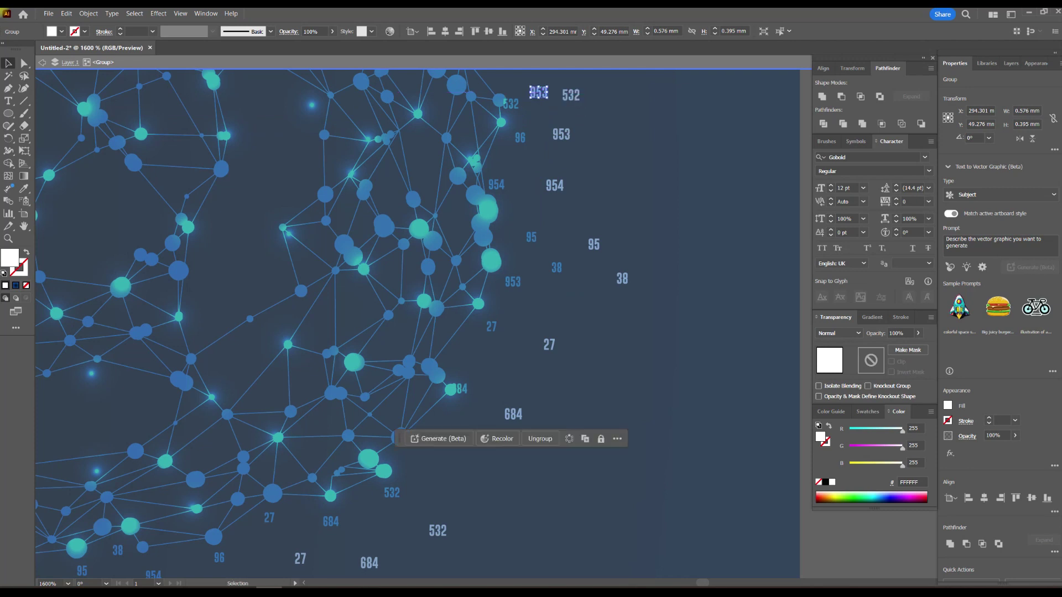
# Step: Swap and scatter the enlarged group's numbers along the outside of the sphere's lower-right edge
pyautogui.moveTo(597, 244); pyautogui.dragTo(509, 362)
pyautogui.moveTo(513, 415); pyautogui.dragTo(573, 238)
pyautogui.moveTo(622, 278); pyautogui.dragTo(472, 419)
pyautogui.moveTo(437, 530); pyautogui.dragTo(578, 307)
pyautogui.moveTo(578, 307); pyautogui.dragTo(620, 144)
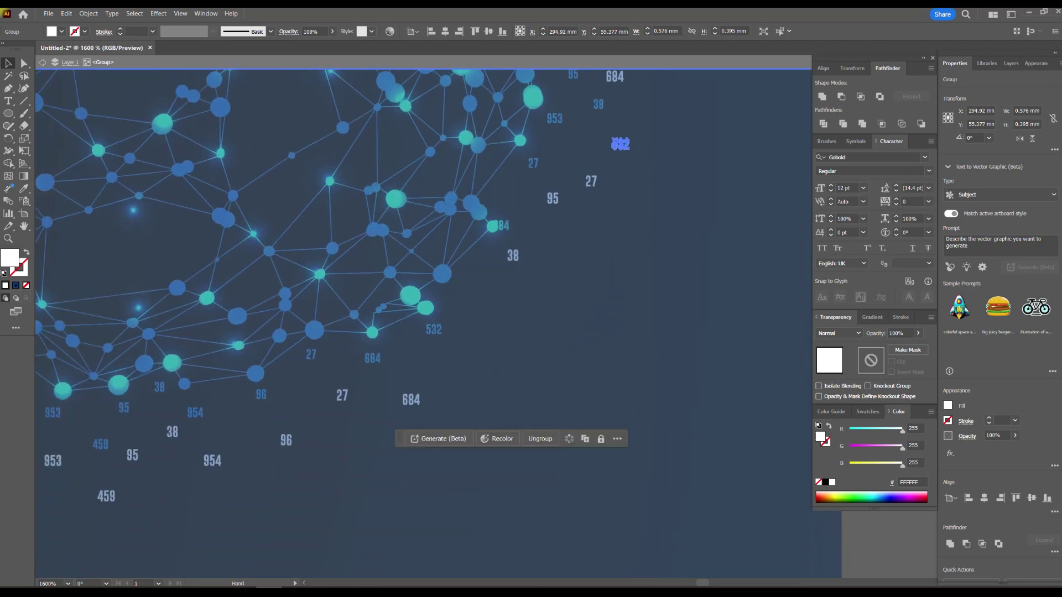
pyautogui.moveTo(412, 399); pyautogui.dragTo(504, 332)
pyautogui.moveTo(343, 395); pyautogui.dragTo(568, 239)
pyautogui.moveTo(559, 192); pyautogui.dragTo(414, 385)
pyautogui.moveTo(624, 142); pyautogui.dragTo(543, 202)
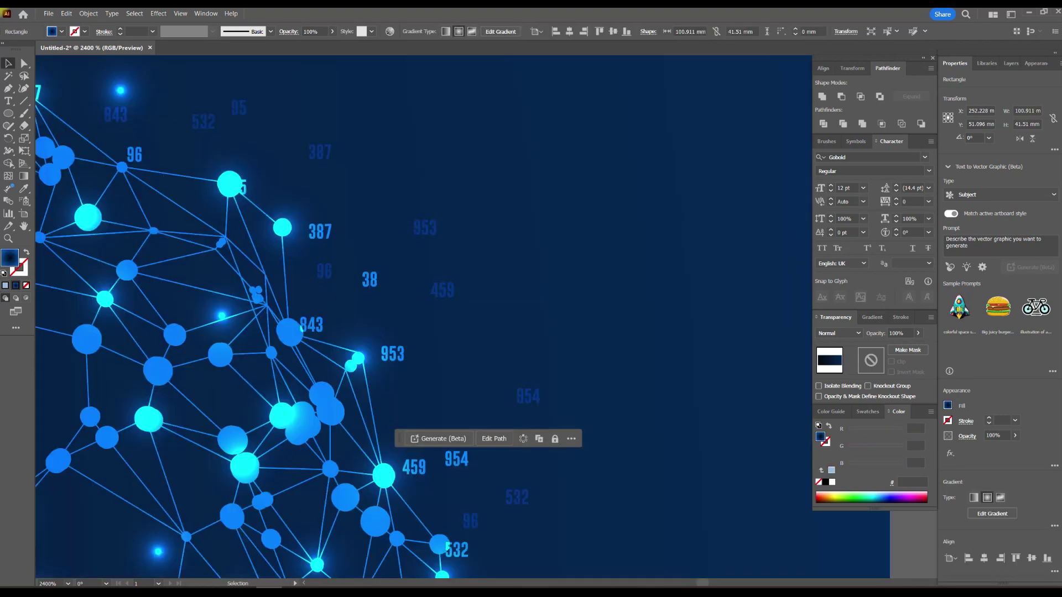
# Step: Check the fill colour of the dim outer number group in the Color Picker
pyautogui.moveTo(327, 152); pyautogui.dragTo(491, 226)
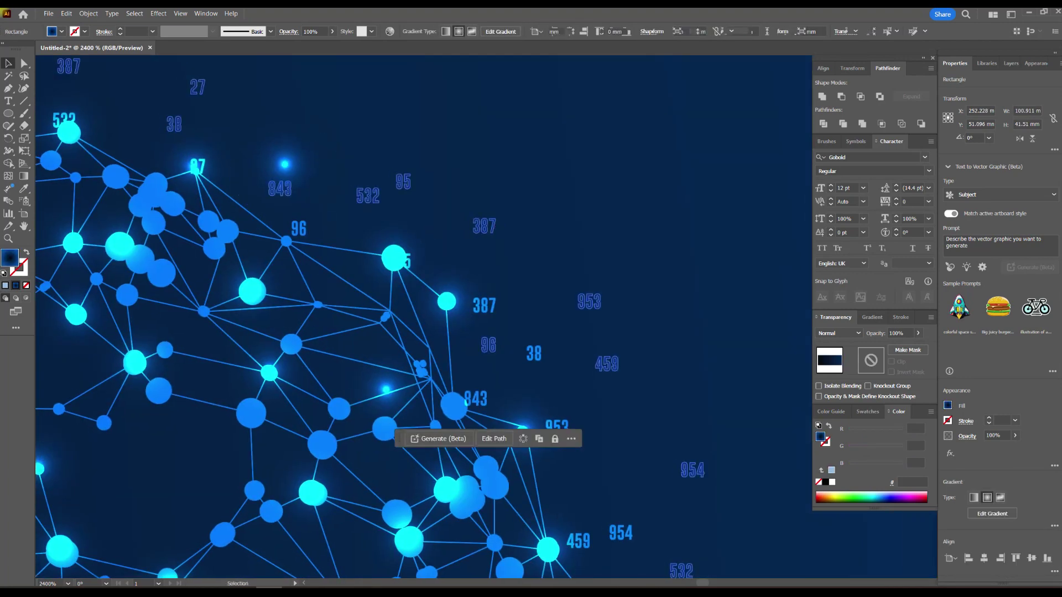
pyautogui.click(491, 226)
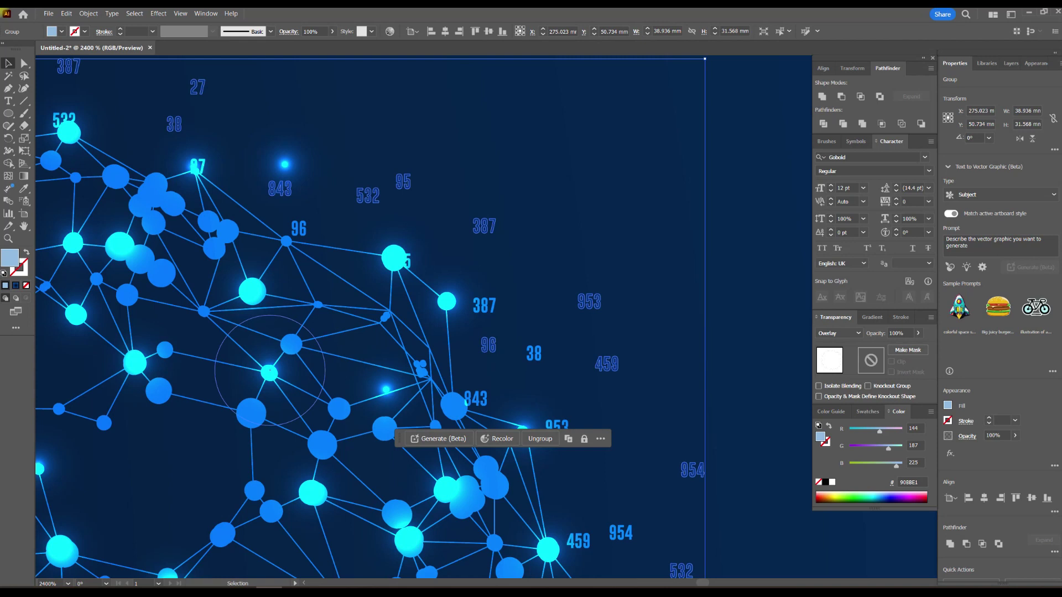
pyautogui.doubleClick(10, 257)
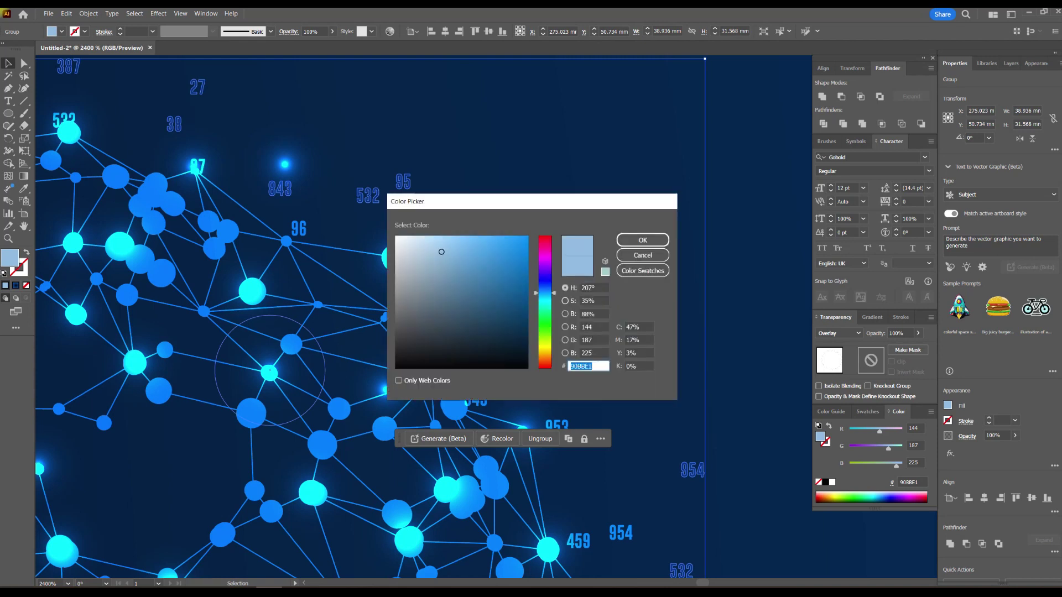
pyautogui.click(642, 240)
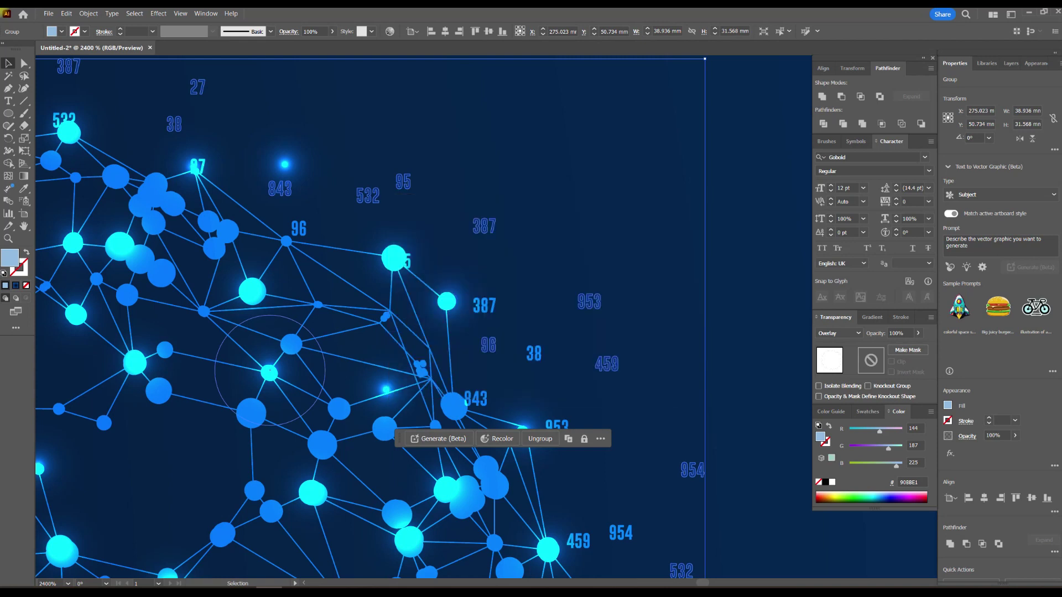
pyautogui.click(558, 222)
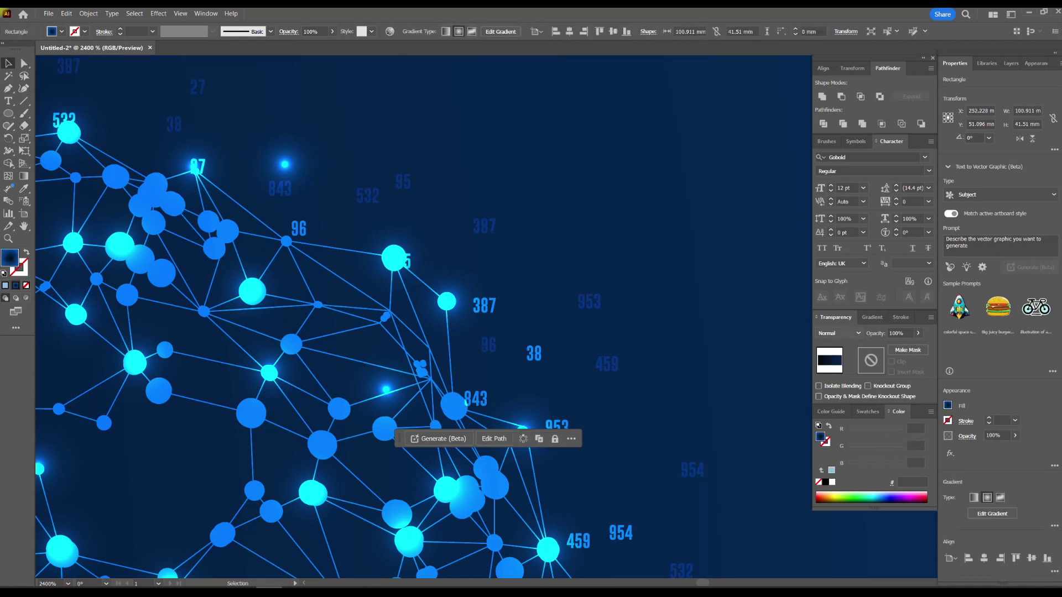
pyautogui.click(491, 224)
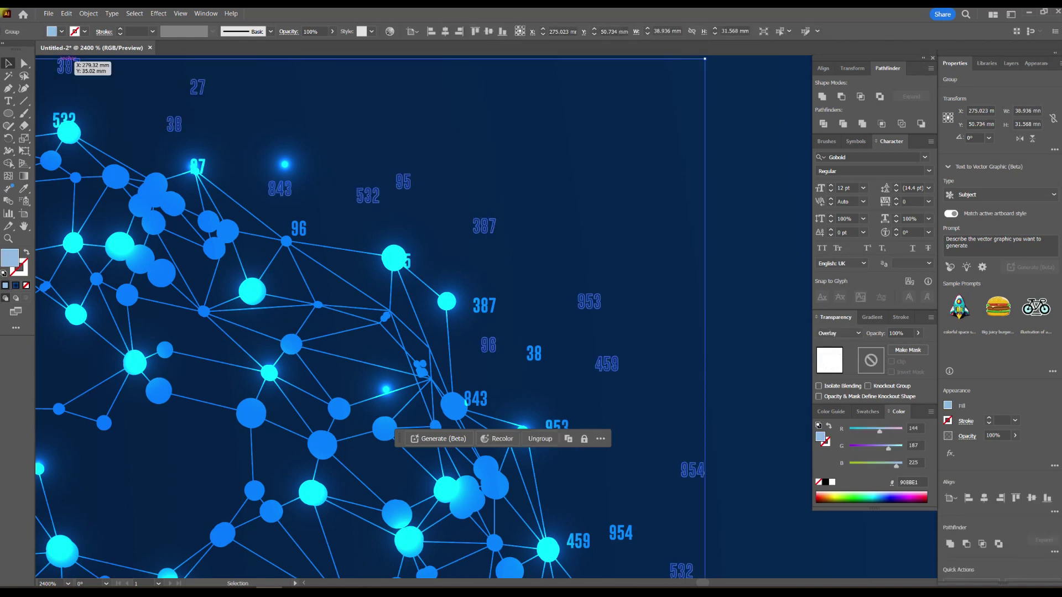
pyautogui.click(62, 59)
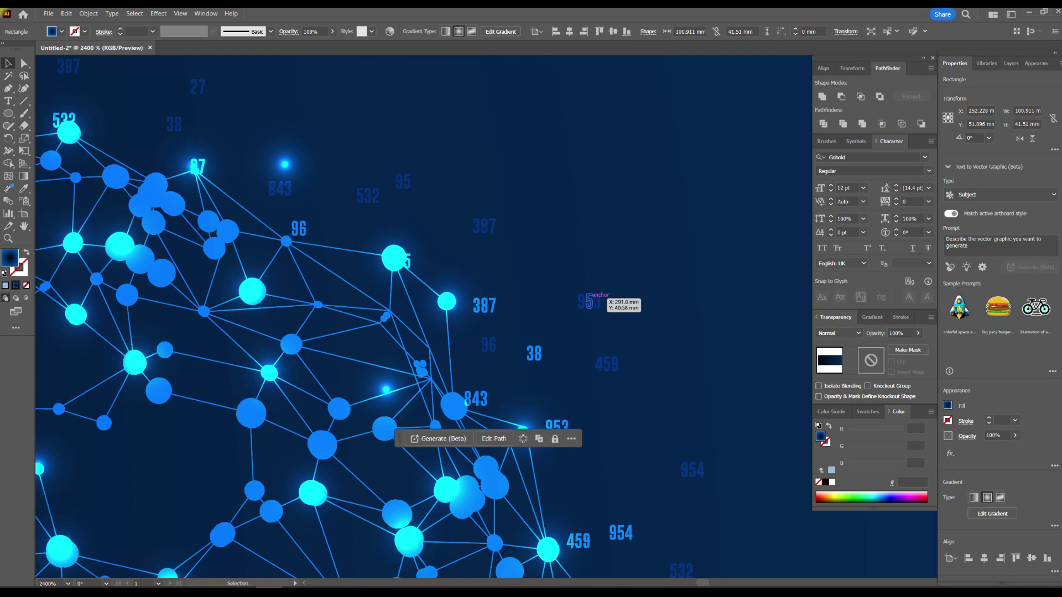
# Step: Copy the bright number group, paste it in front and shrink the duplicate to about 31.5 × 24.9 mm inside the sphere
pyautogui.click(448, 300)
pyautogui.rightClick(487, 303)
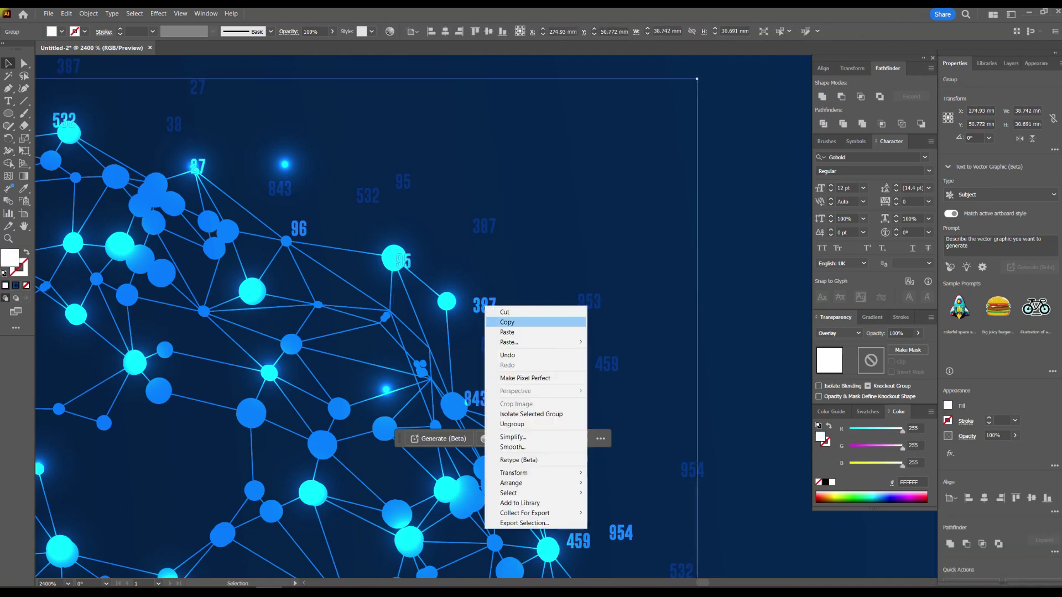
pyautogui.click(504, 323)
pyautogui.rightClick(488, 307)
pyautogui.moveTo(516, 344)
pyautogui.click(615, 344)
pyautogui.scroll(-1, 577, 282)
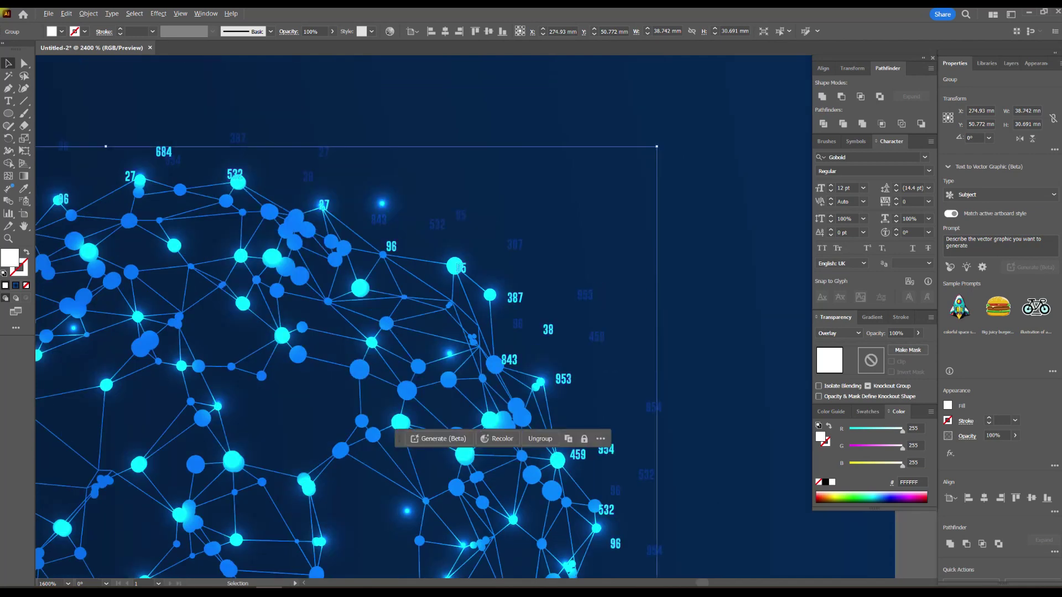
pyautogui.moveTo(656, 146); pyautogui.dragTo(554, 227)
pyautogui.moveTo(436, 339); pyautogui.dragTo(533, 228)
pyautogui.scroll(1, 533, 228)
# Step: Isolate the shrunken number group and scatter its numbers among the nodes in the sphere's upper-right interior
pyautogui.doubleClick(554, 248)
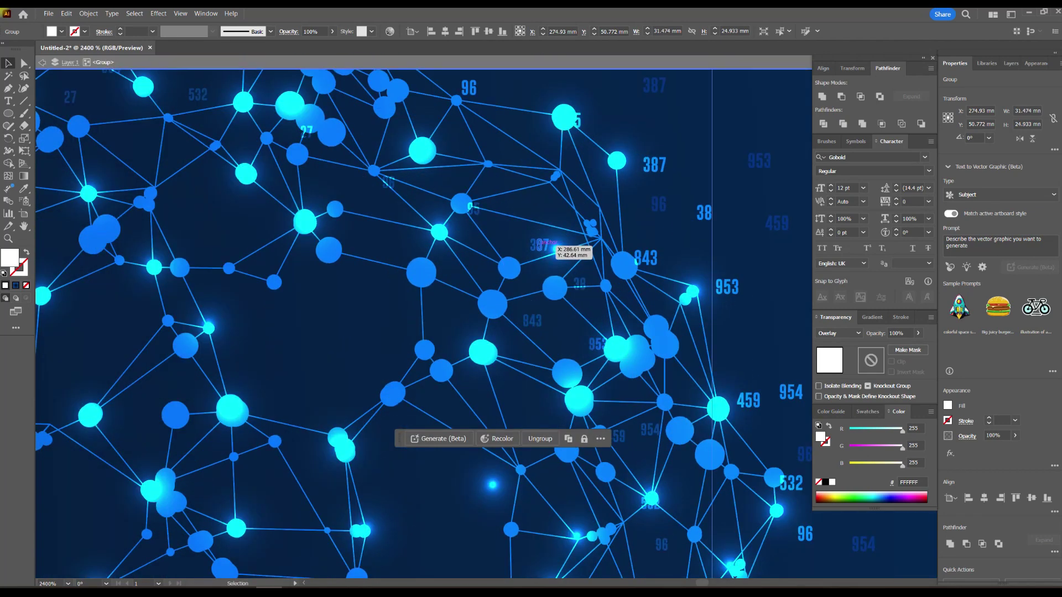
pyautogui.click(555, 248)
pyautogui.moveTo(555, 248); pyautogui.dragTo(323, 169)
pyautogui.moveTo(307, 132); pyautogui.dragTo(510, 239)
pyautogui.moveTo(532, 321); pyautogui.dragTo(376, 134)
pyautogui.moveTo(579, 284); pyautogui.dragTo(543, 359)
pyautogui.click(617, 438)
pyautogui.click(650, 430)
pyautogui.moveTo(650, 430); pyautogui.dragTo(562, 295)
pyautogui.moveTo(562, 295); pyautogui.dragTo(476, 94)
pyautogui.moveTo(532, 236); pyautogui.dragTo(615, 308)
# Step: Move the remaining numbers of the shrunken group to irregular spots in the sphere's right interior and leave isolation mode
pyautogui.moveTo(546, 397); pyautogui.dragTo(555, 214)
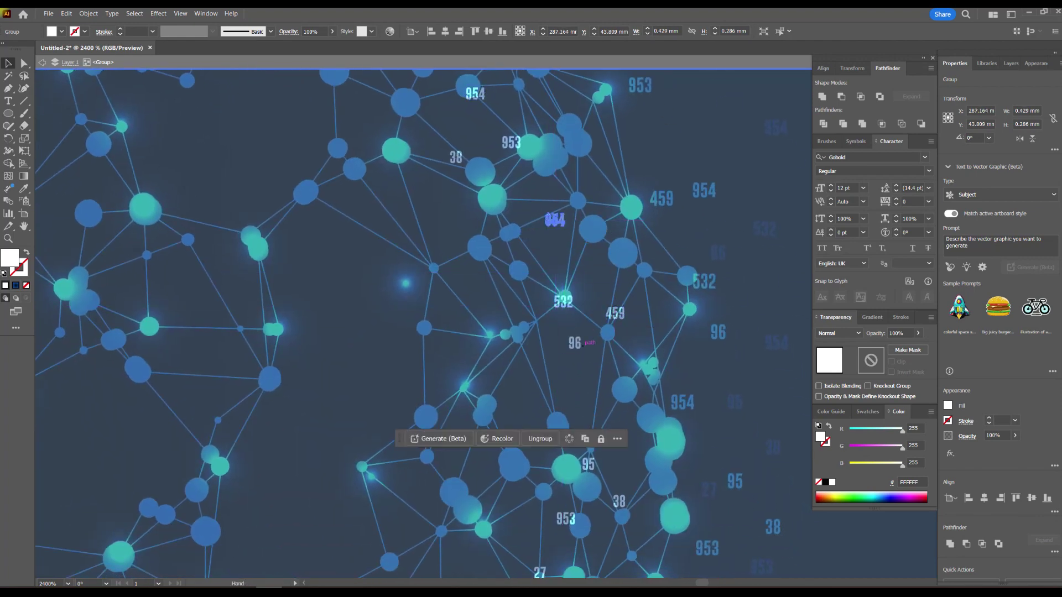
pyautogui.moveTo(584, 346); pyautogui.dragTo(571, 173)
pyautogui.moveTo(576, 291); pyautogui.dragTo(510, 182)
pyautogui.moveTo(551, 129); pyautogui.dragTo(600, 283)
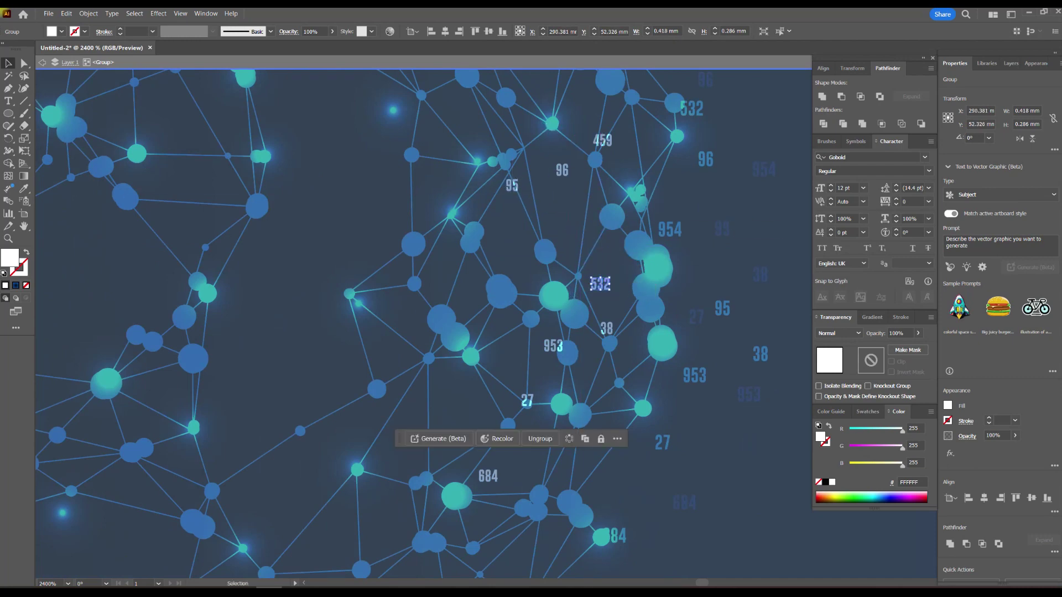
pyautogui.press('Escape')
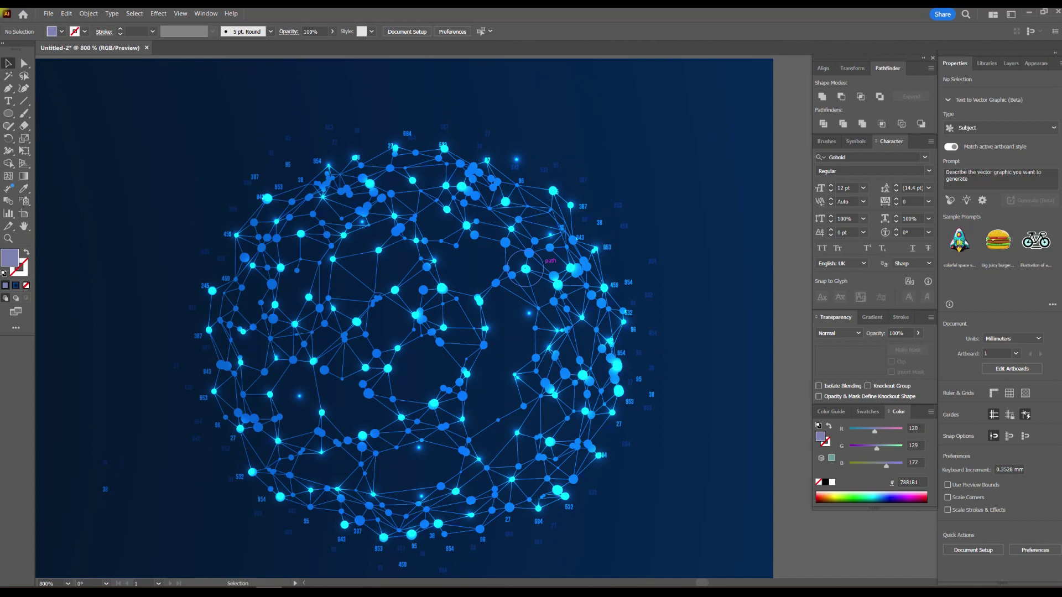
# Step: Examine the inner numbers over the right side of the mesh up close and against the whole sphere
pyautogui.hotkey('ctrl', '+')
pyautogui.hotkey('ctrl', '+')
pyautogui.hotkey('ctrl', '+')
pyautogui.hotkey('ctrl', '+')
pyautogui.hotkey('ctrl', '+')
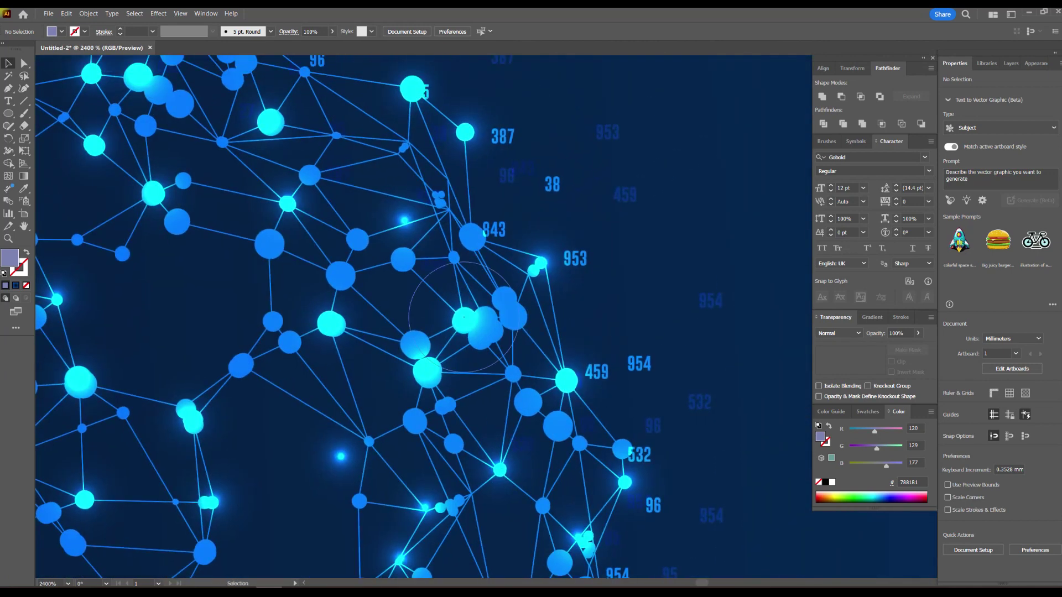
pyautogui.click(434, 243)
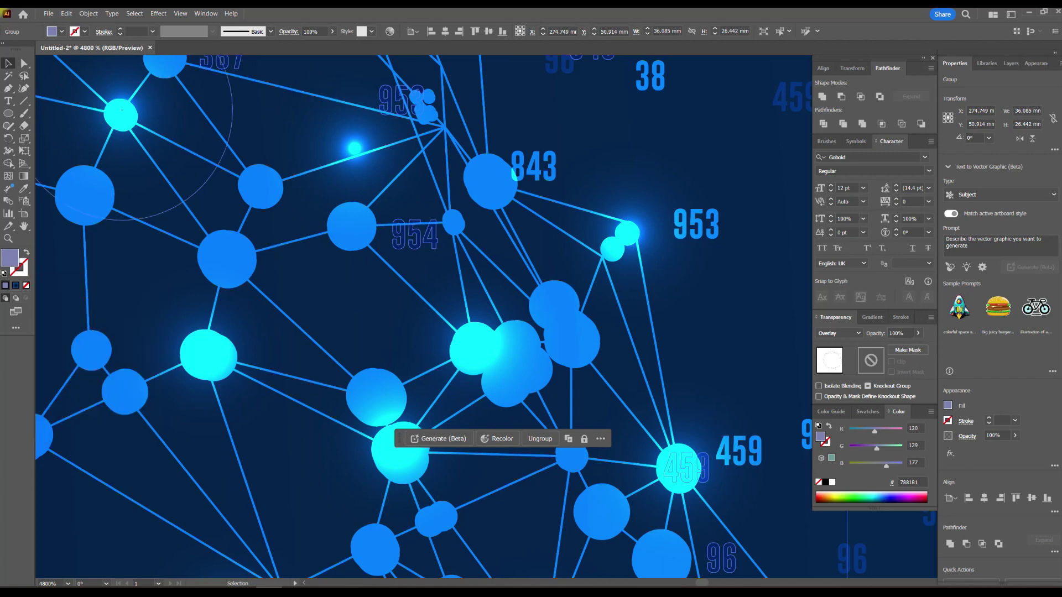
pyautogui.scroll(-5, 665, 288)
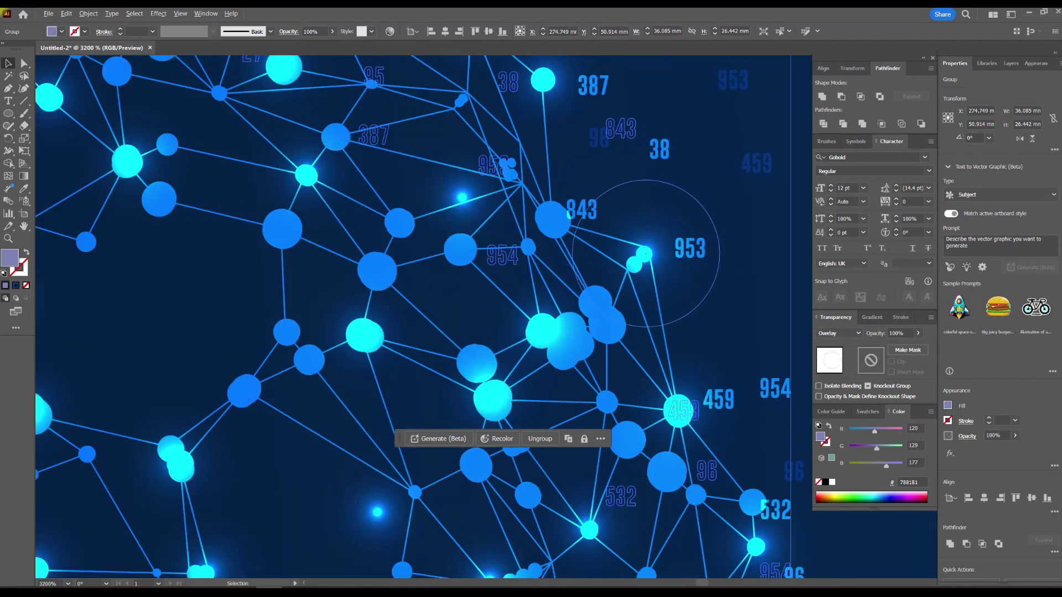
pyautogui.hotkey('ctrl', 'shift', 'a')
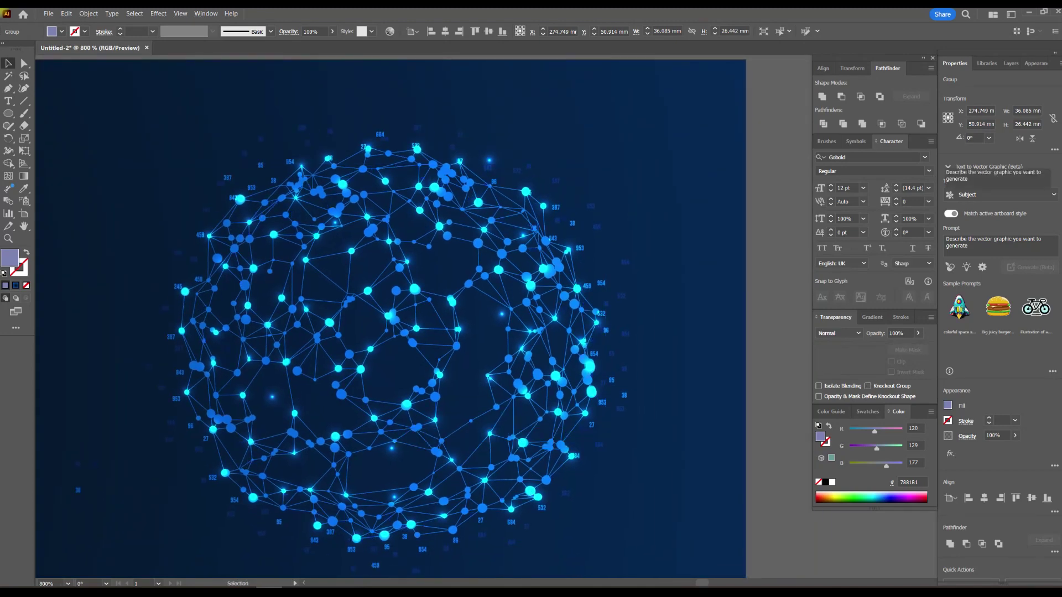
pyautogui.hotkey('ctrl', '-')
pyautogui.hotkey('ctrl', '-')
pyautogui.scroll(2, 529, 359)
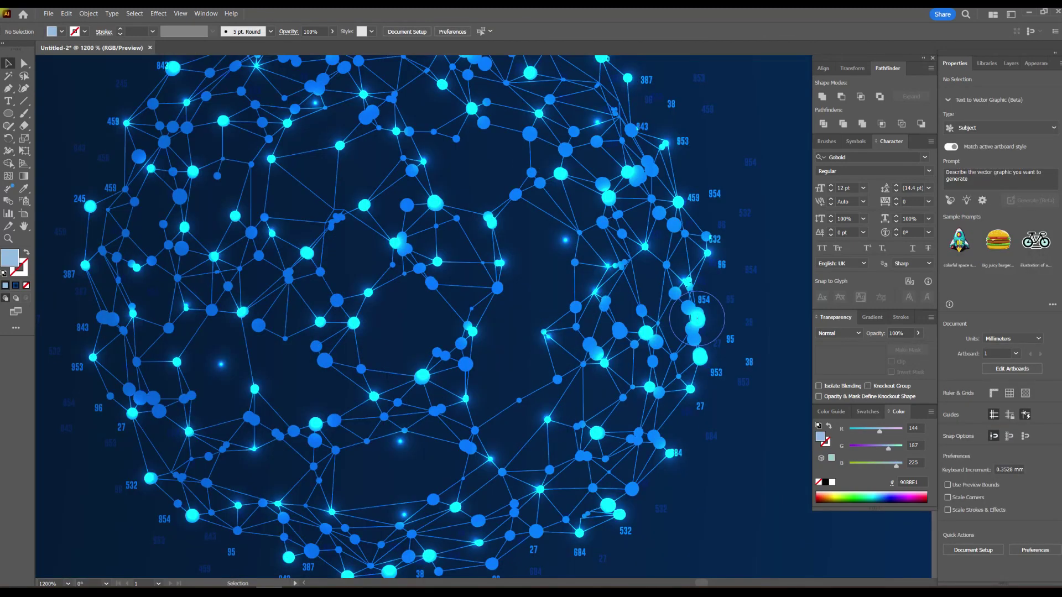
# Step: Copy the Overlay group of lines and nodes that forms the sphere and paste a duplicate in front of it
pyautogui.click(539, 209)
pyautogui.moveTo(538, 208); pyautogui.dragTo(537, 229)
pyautogui.hotkey('ctrl', 'z')
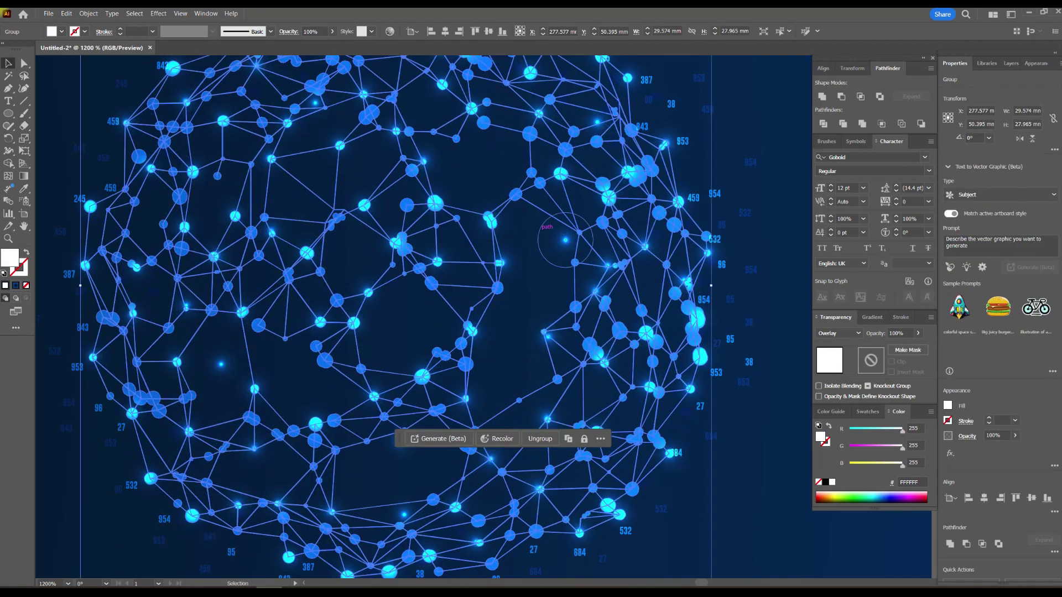
pyautogui.rightClick(535, 205)
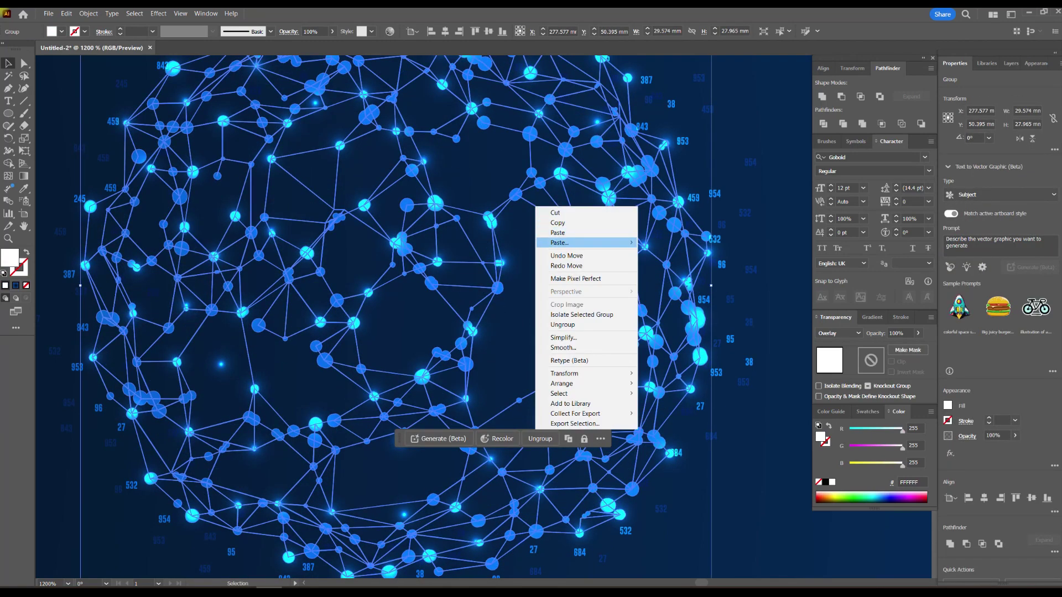
pyautogui.click(558, 223)
pyautogui.rightClick(542, 212)
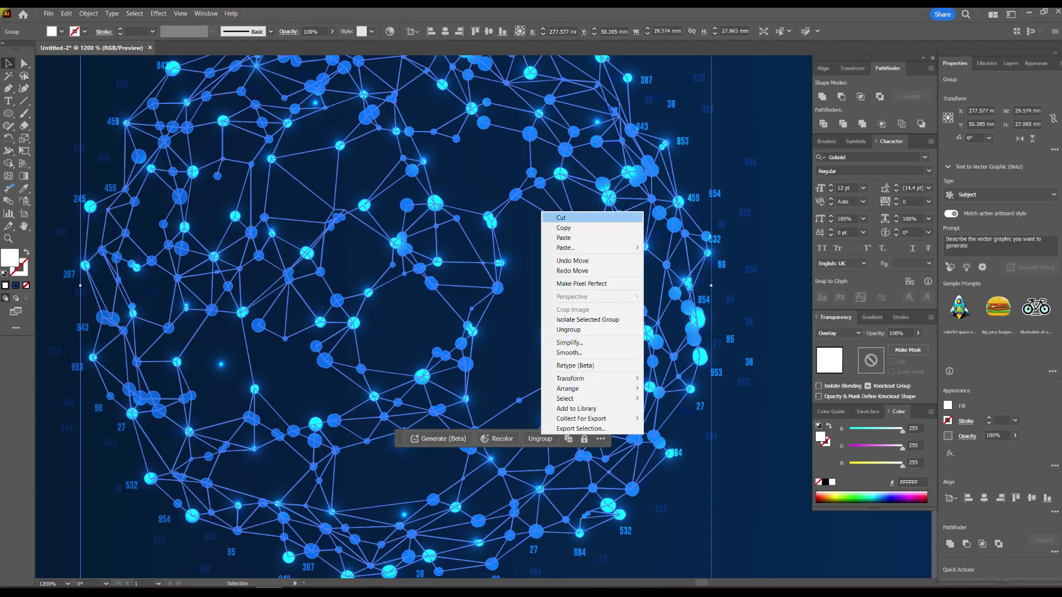
pyautogui.moveTo(587, 248)
pyautogui.click(676, 248)
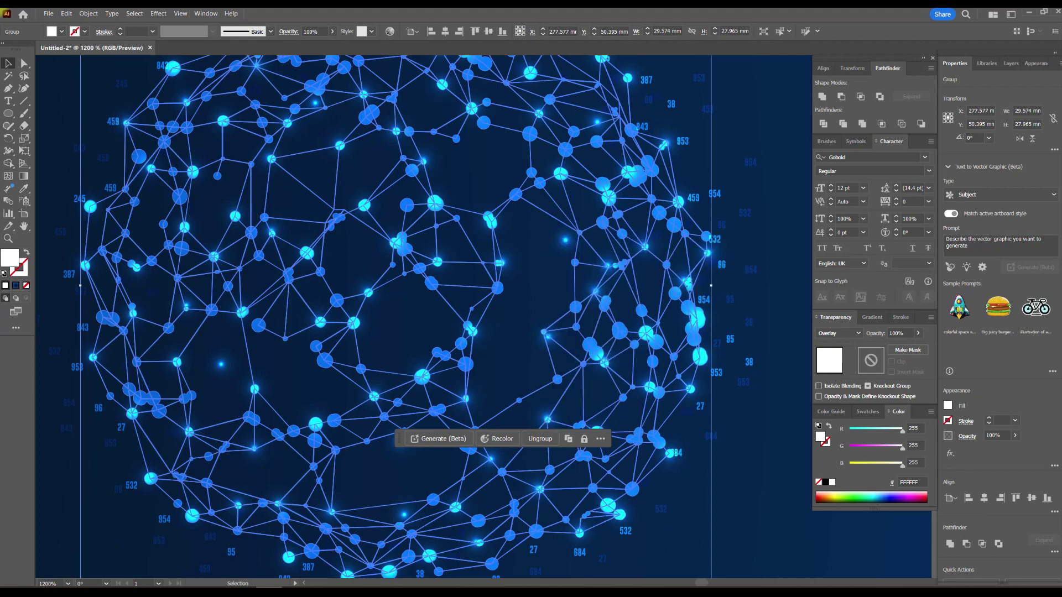
# Step: Give the pasted sphere group the outer numbers' light blue fill 90BBE1 and the Normal blend mode
pyautogui.keyDown('alt'); pyautogui.scroll(-2, 652, 229); pyautogui.keyUp('alt')
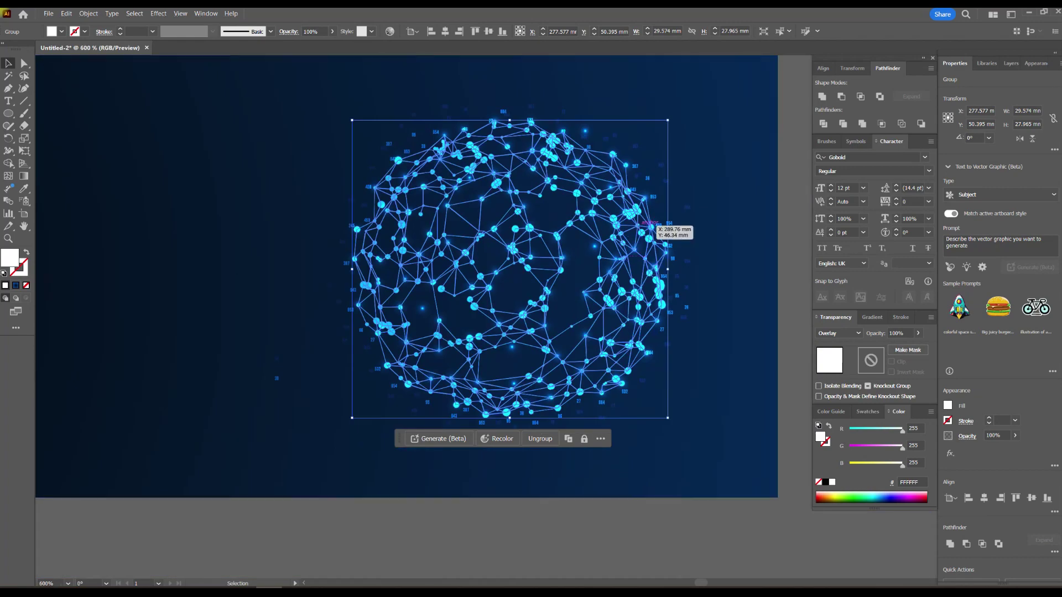
pyautogui.keyDown('alt'); pyautogui.scroll(2, 597, 229); pyautogui.keyUp('alt')
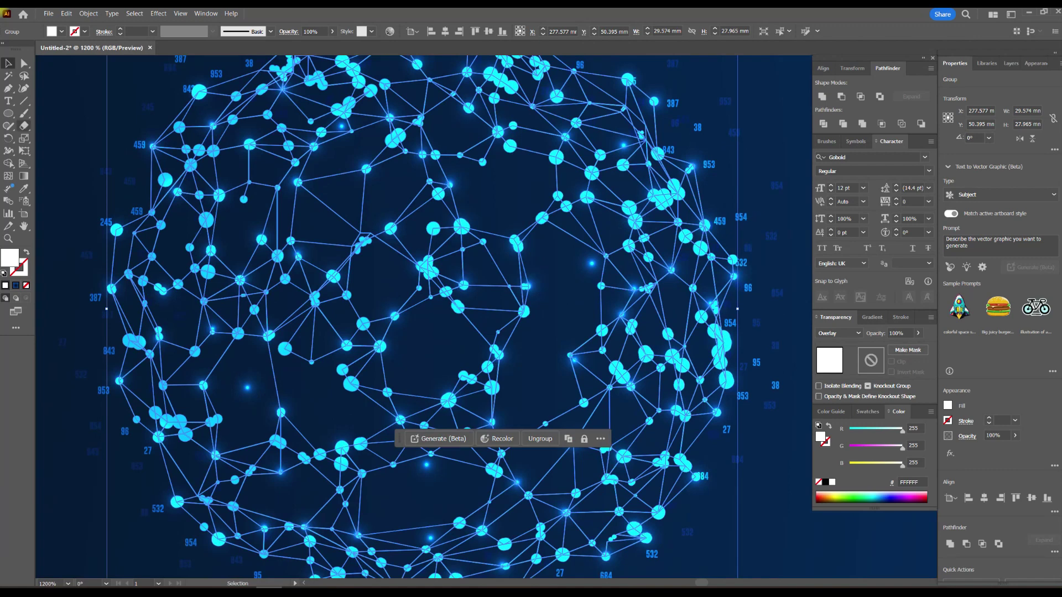
pyautogui.press('i')
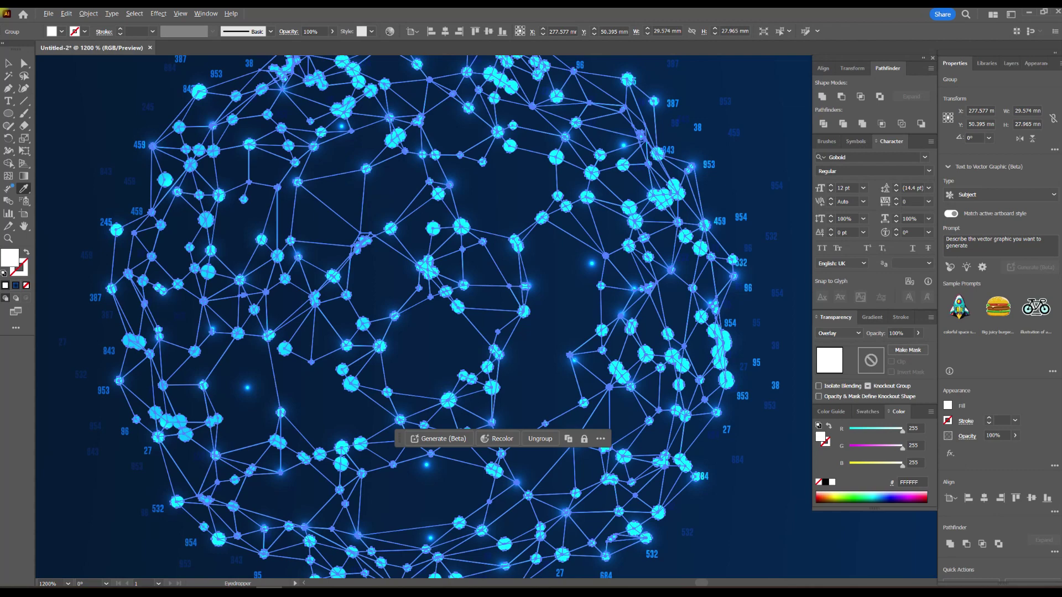
pyautogui.keyDown('alt'); pyautogui.scroll(3, 773, 255); pyautogui.keyUp('alt')
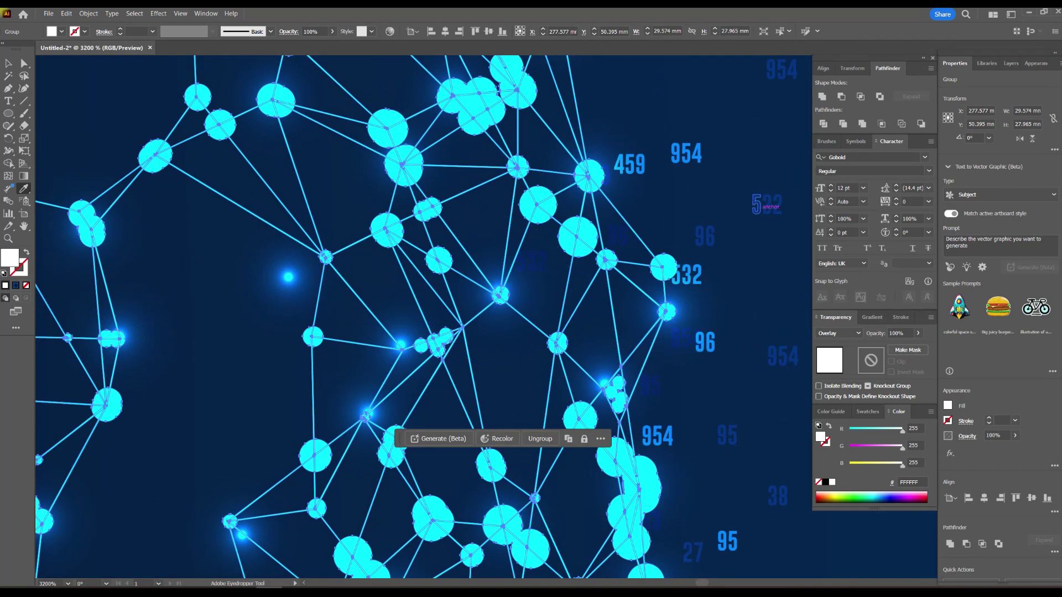
pyautogui.hotkey('ctrl', 'z')
pyautogui.press('v')
pyautogui.keyDown('alt'); pyautogui.scroll(-5, 341, 236); pyautogui.keyUp('alt')
pyautogui.moveTo(349, 221); pyautogui.dragTo(512, 271)
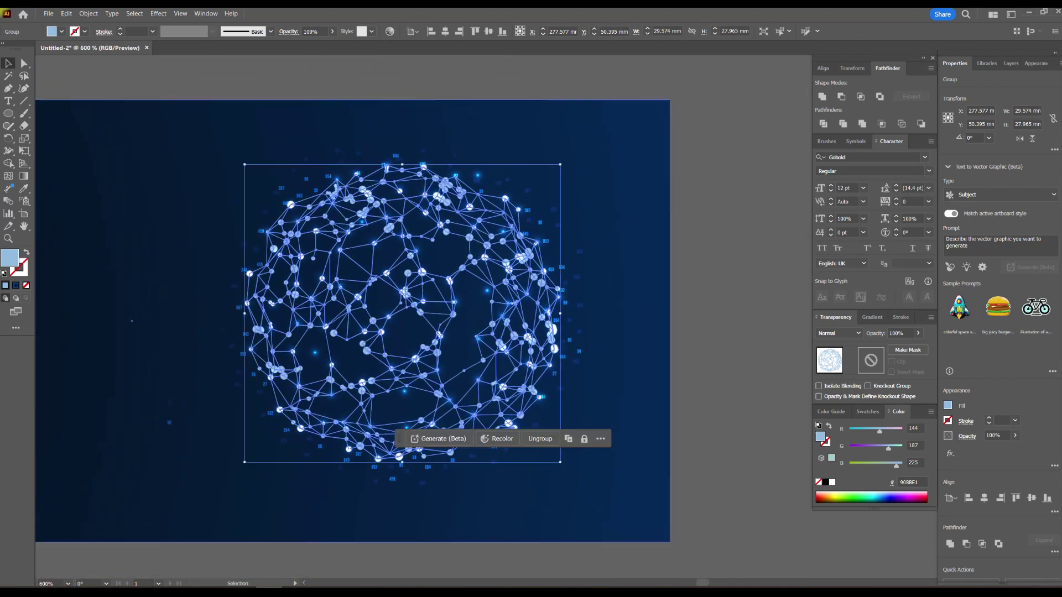
# Step: Rotate the pasted light blue sphere group by about 55° over the original mesh and deselect it
pyautogui.moveTo(562, 162); pyautogui.dragTo(403, 147)
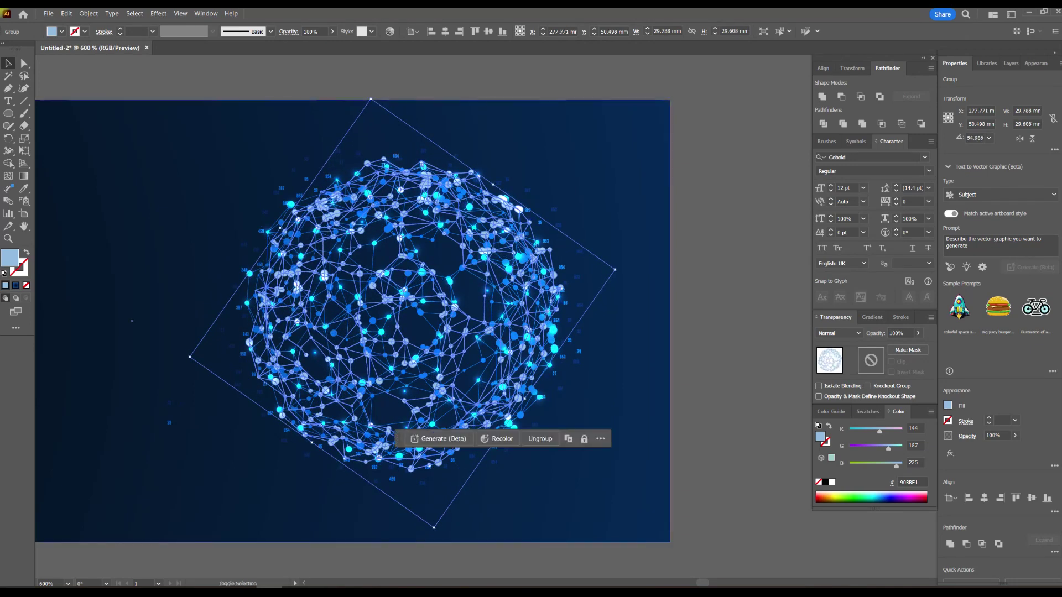
pyautogui.hotkey('ctrl', 'shift', 'g')
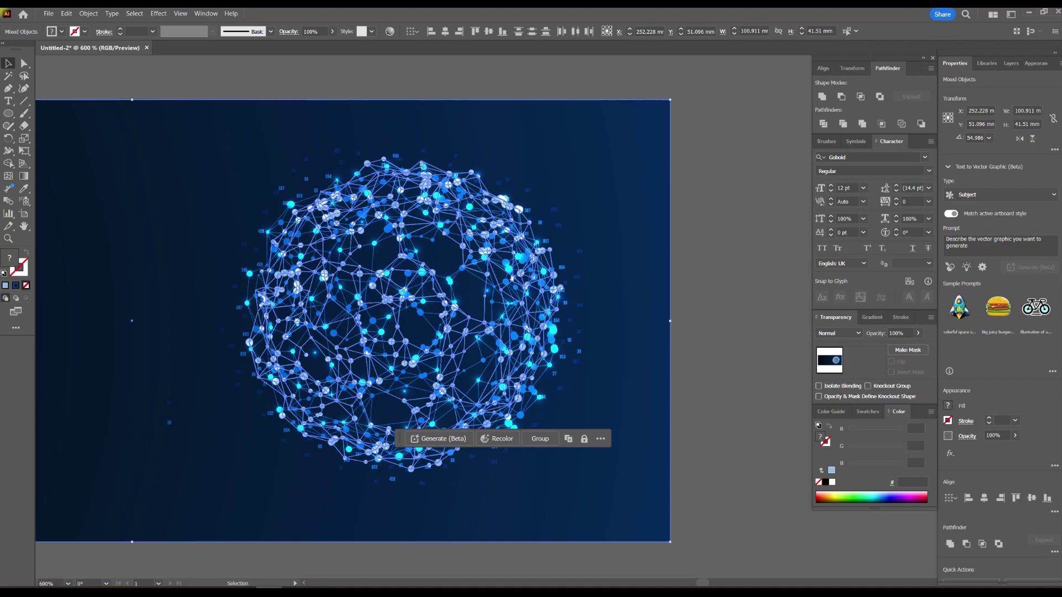
pyautogui.hotkey('ctrl', 'shift', 'a')
pyautogui.scroll(4, 451, 238)
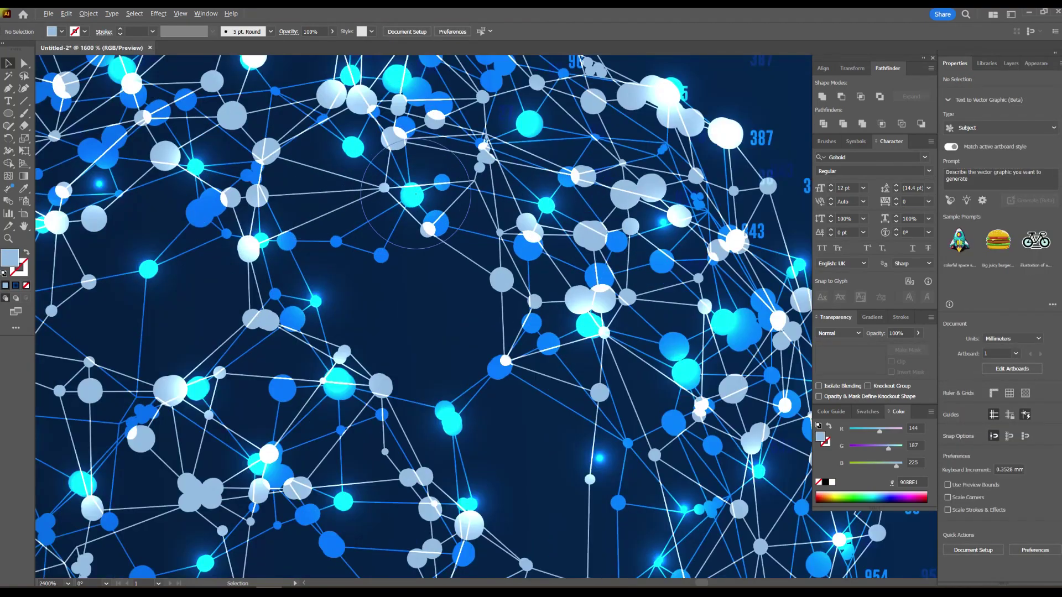
pyautogui.scroll(-4, 498, 215)
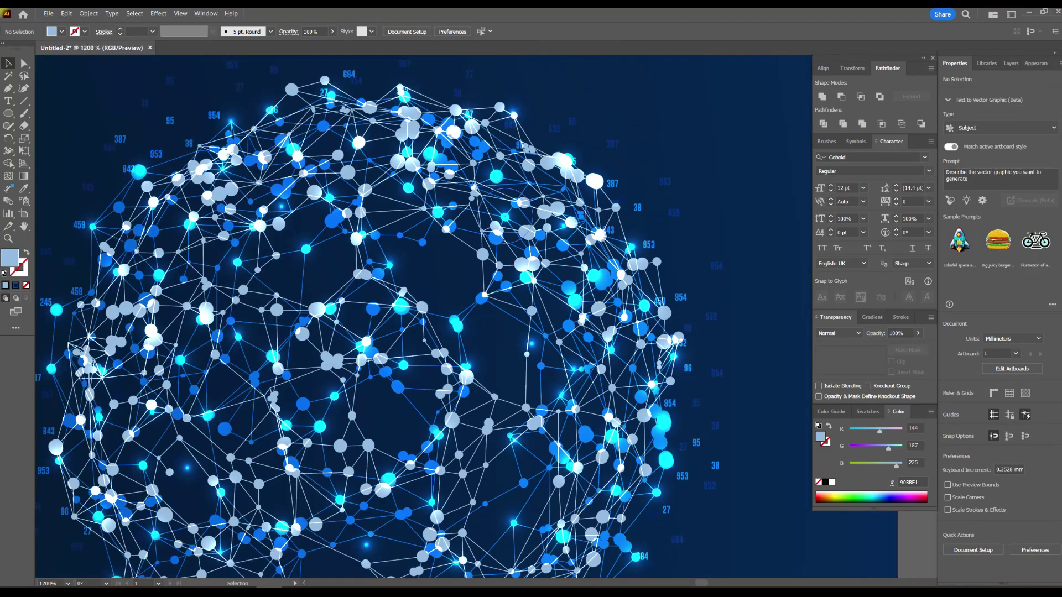
pyautogui.scroll(5, 396, 249)
# Step: Set the light blue sphere copy's blend mode to Overlay and check how it blends with the mesh behind it
pyautogui.click(379, 275)
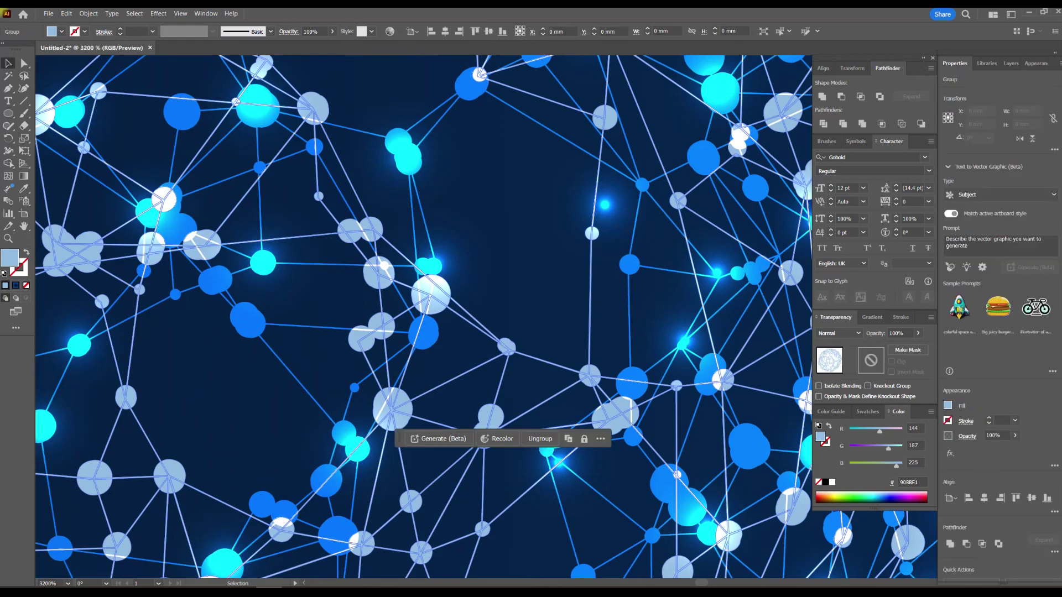
pyautogui.click(839, 333)
pyautogui.click(837, 433)
pyautogui.click(510, 239)
pyautogui.scroll(-3, 539, 310)
pyautogui.scroll(-1, 561, 309)
pyautogui.click(553, 308)
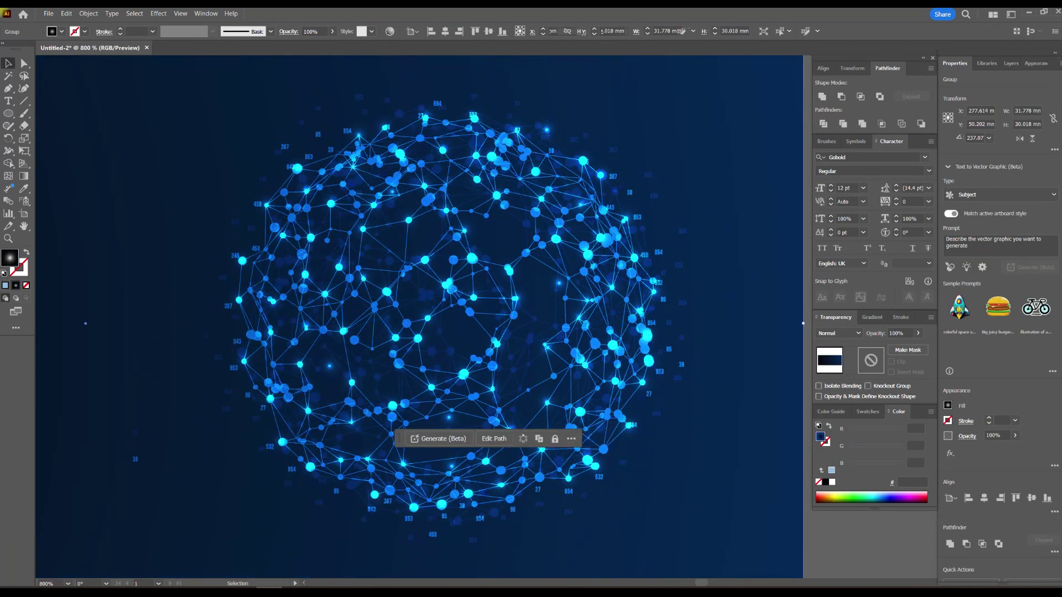
pyautogui.scroll(4, 439, 301)
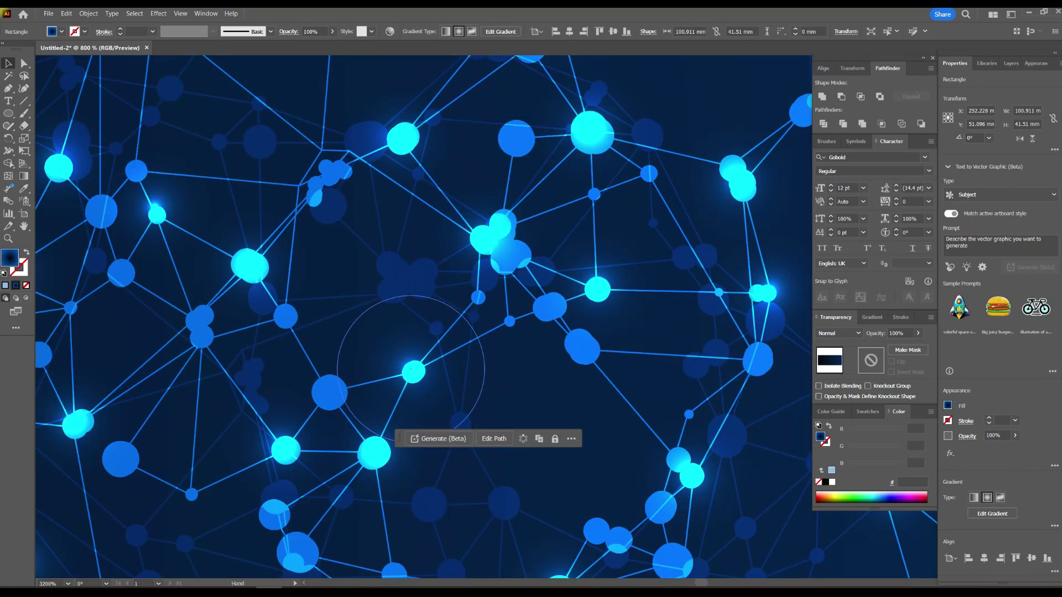
pyautogui.scroll(-5, 411, 369)
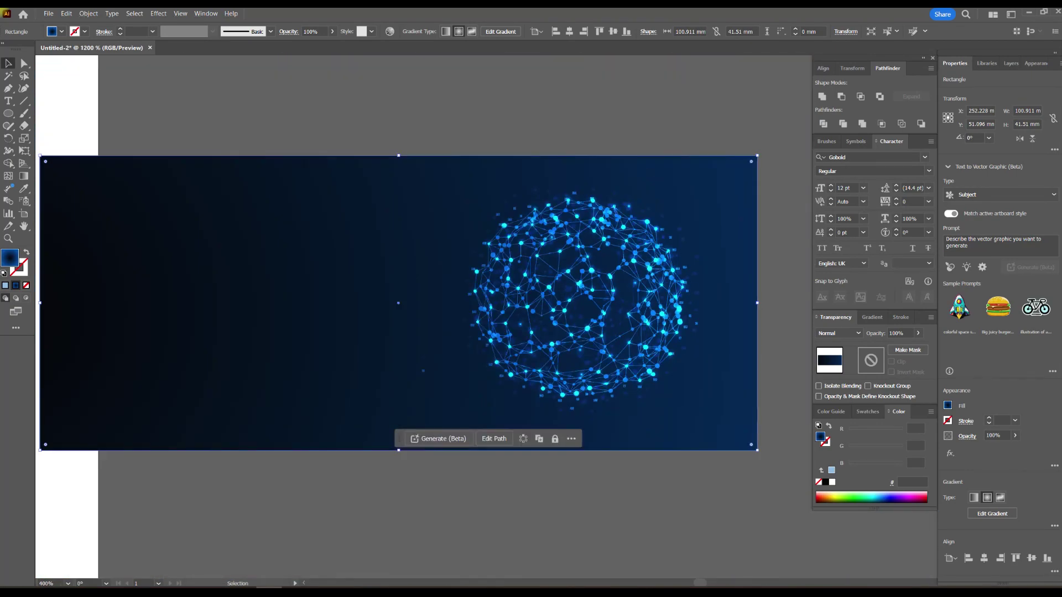
# Step: Delete the stray group of small white dots lying outside the background rectangle, beyond the sphere
pyautogui.moveTo(553, 310); pyautogui.dragTo(469, 308)
pyautogui.click(713, 277)
pyautogui.scroll(-3, 570, 272)
pyautogui.scroll(2, 601, 264)
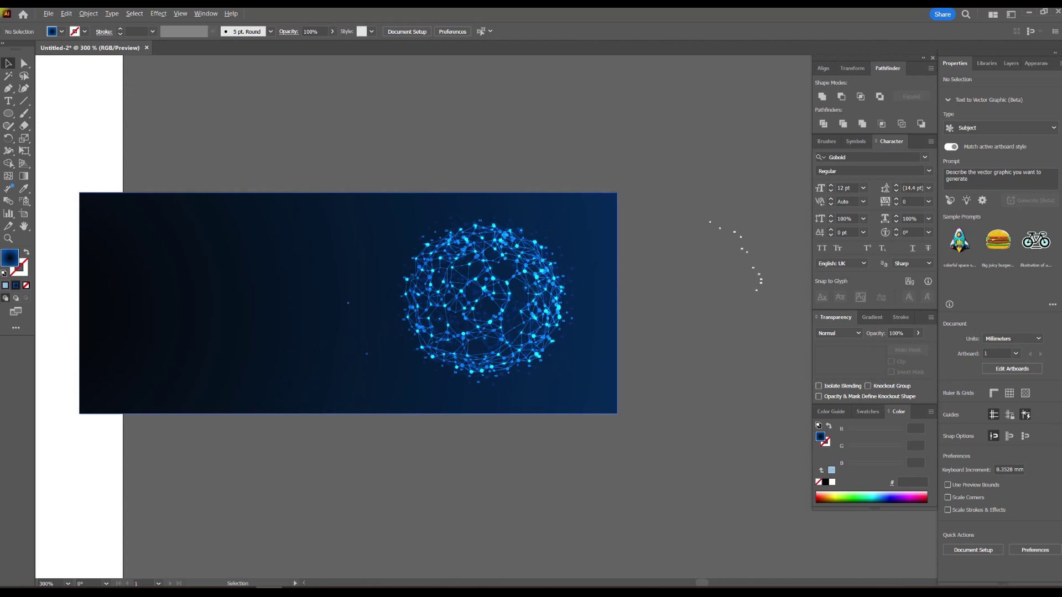
pyautogui.moveTo(783, 301); pyautogui.dragTo(698, 214)
pyautogui.press('Delete')
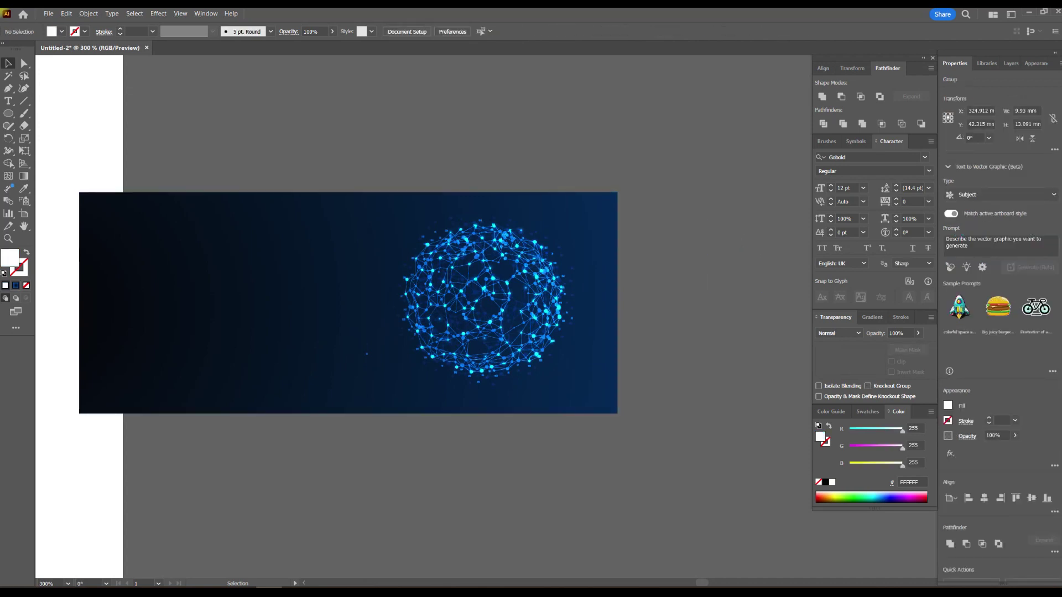
# Step: Move the gradient background rectangle 1.41 mm to the right behind the sphere
pyautogui.moveTo(348, 303); pyautogui.dragTo(355, 303)
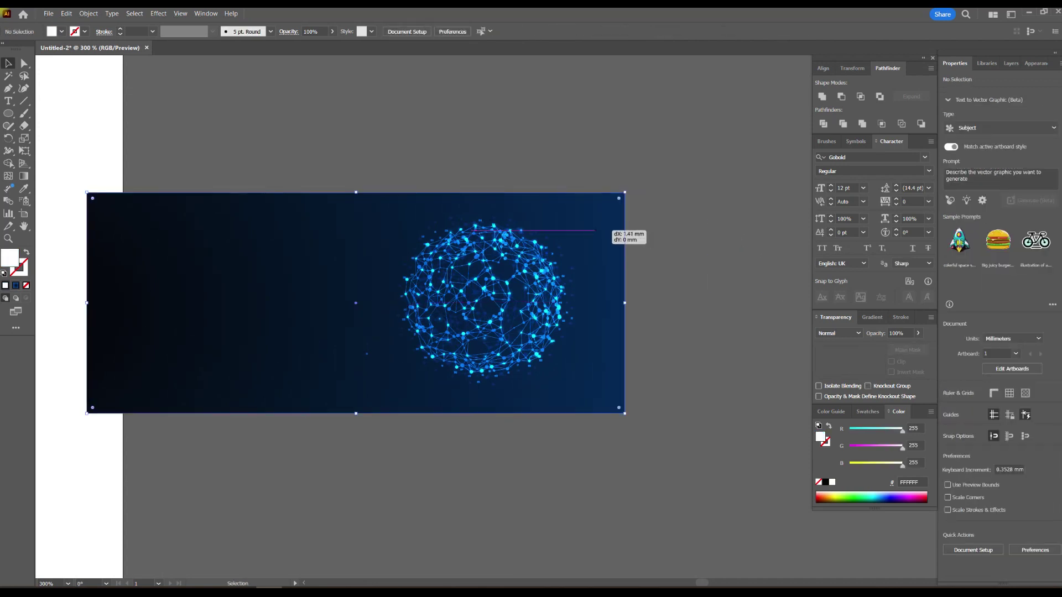
pyautogui.hotkey('ctrl', 'shift', 'a')
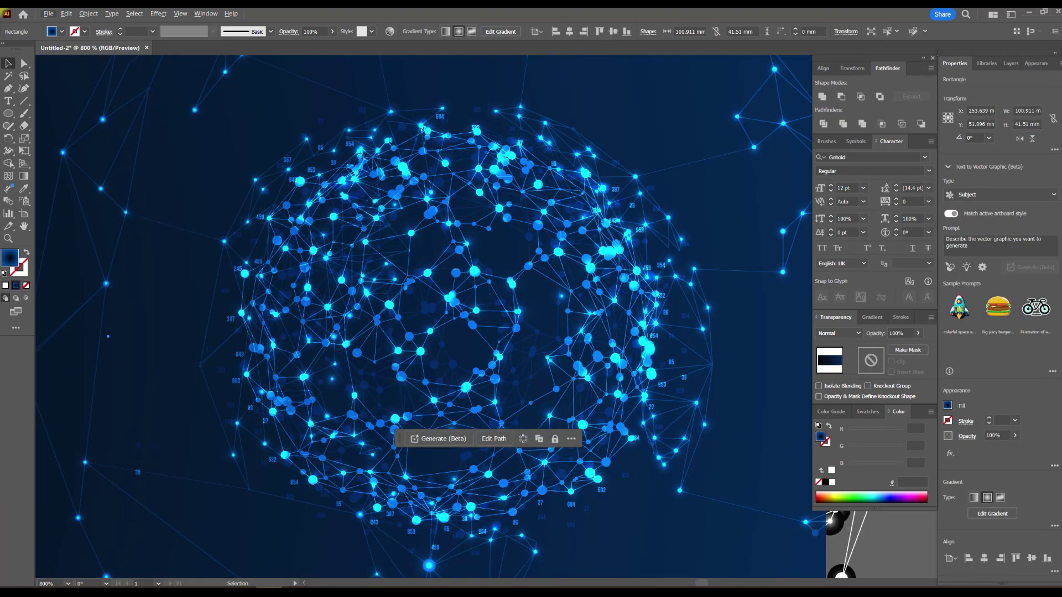
# Step: Examine the sphere and the network fragments around it up close, across the whole background and as outlines
pyautogui.hotkey('ctrl', '=')
pyautogui.hotkey('ctrl', '-')
pyautogui.scroll(-2, 495, 254)
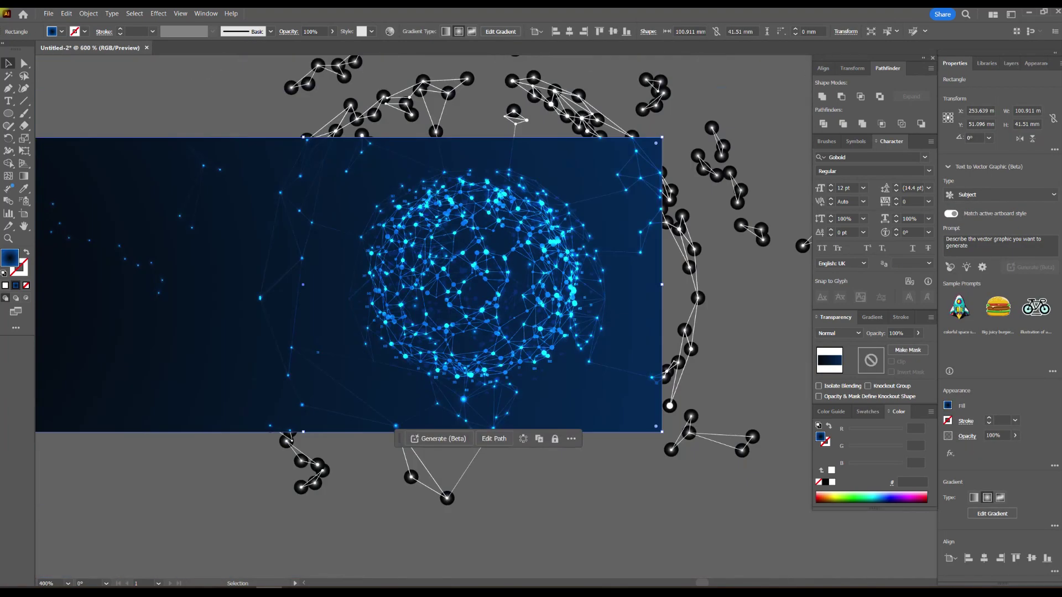
pyautogui.moveTo(420, 276); pyautogui.dragTo(543, 263)
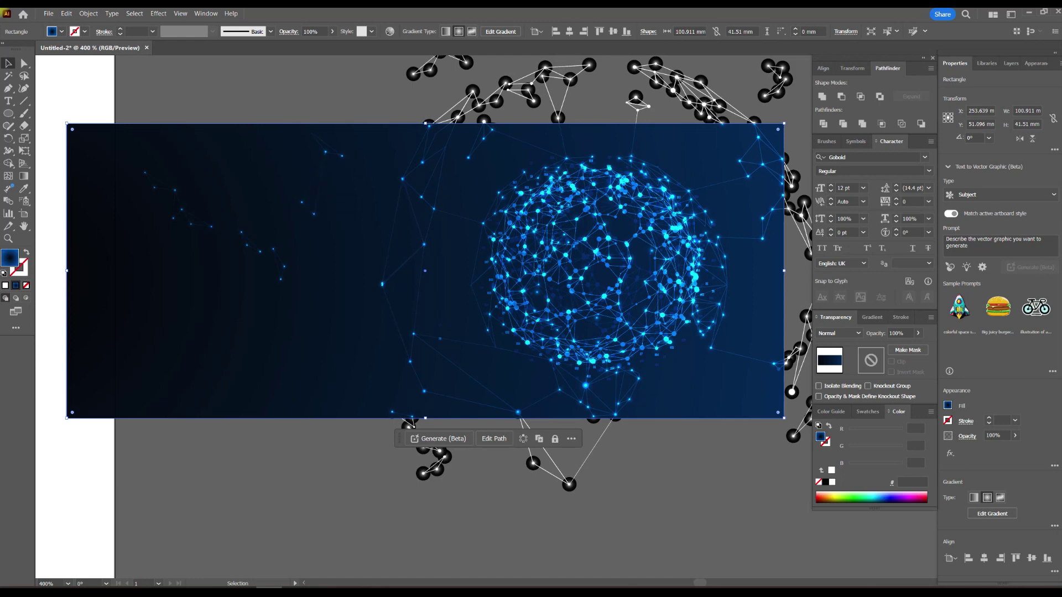
pyautogui.hotkey('ctrl', 'y')
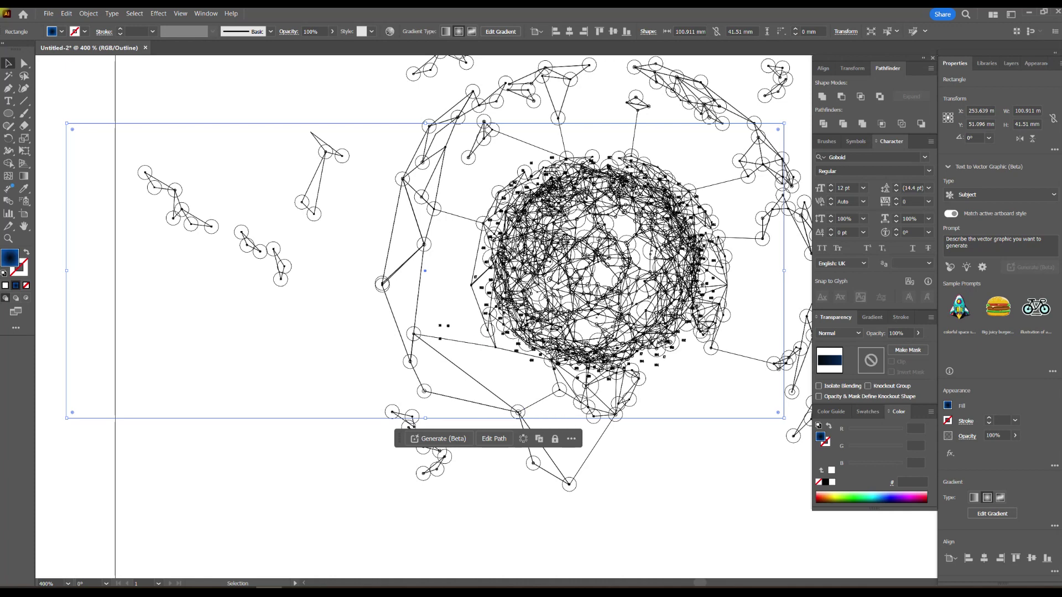
pyautogui.hotkey('ctrl', 'y')
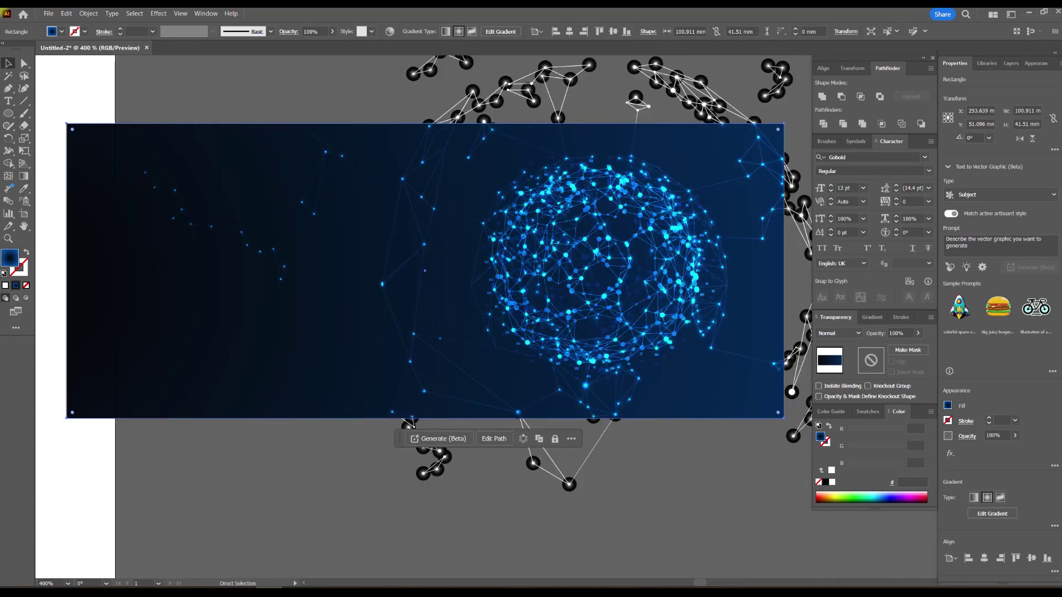